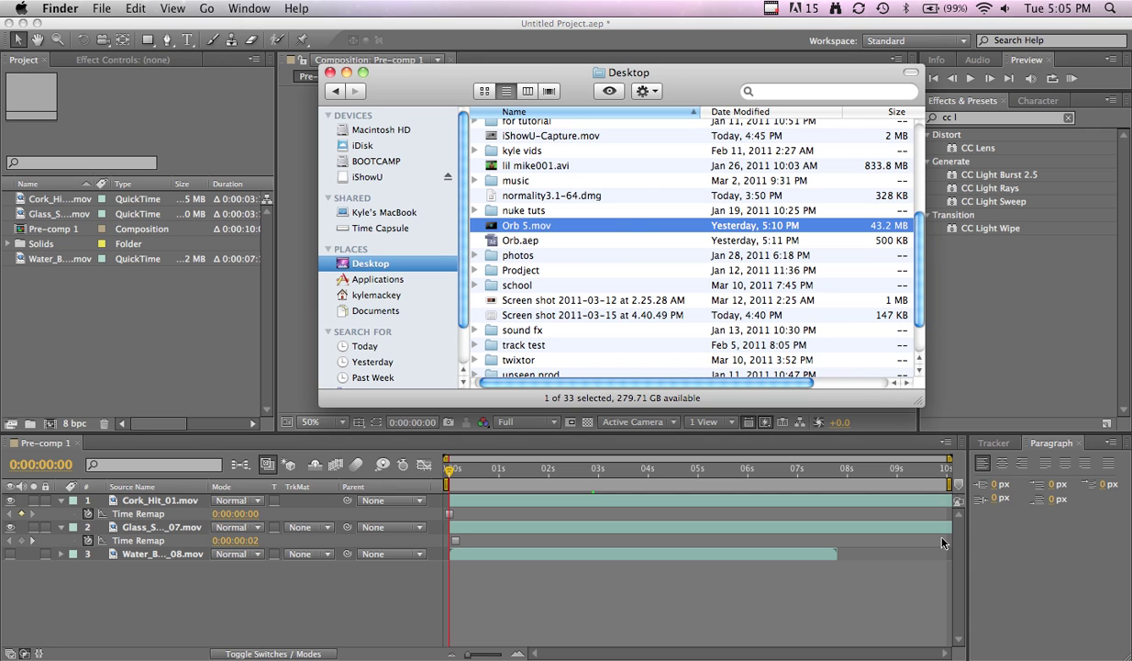
Preview the finished Orb 5.mov clip in Quick Look, then return to the Pre-comp 1 composition
{"action": "key", "text": "super+shift+p"}
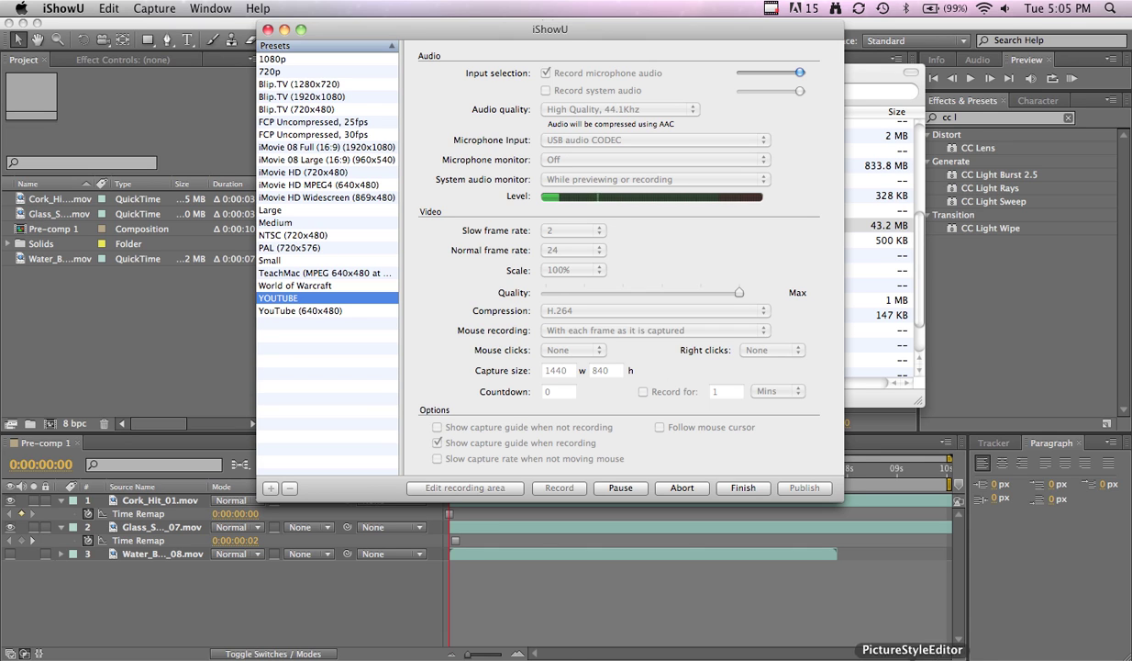
{"action": "left_click", "coordinate": [186, 356]}
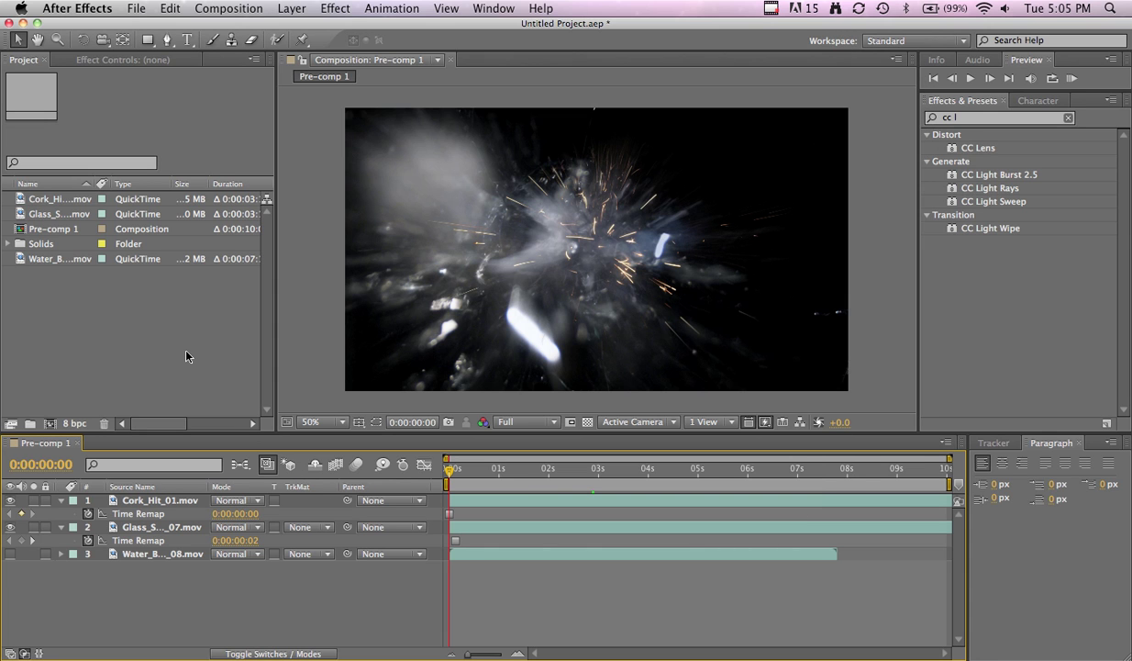
{"action": "left_click", "coordinate": [110, 650]}
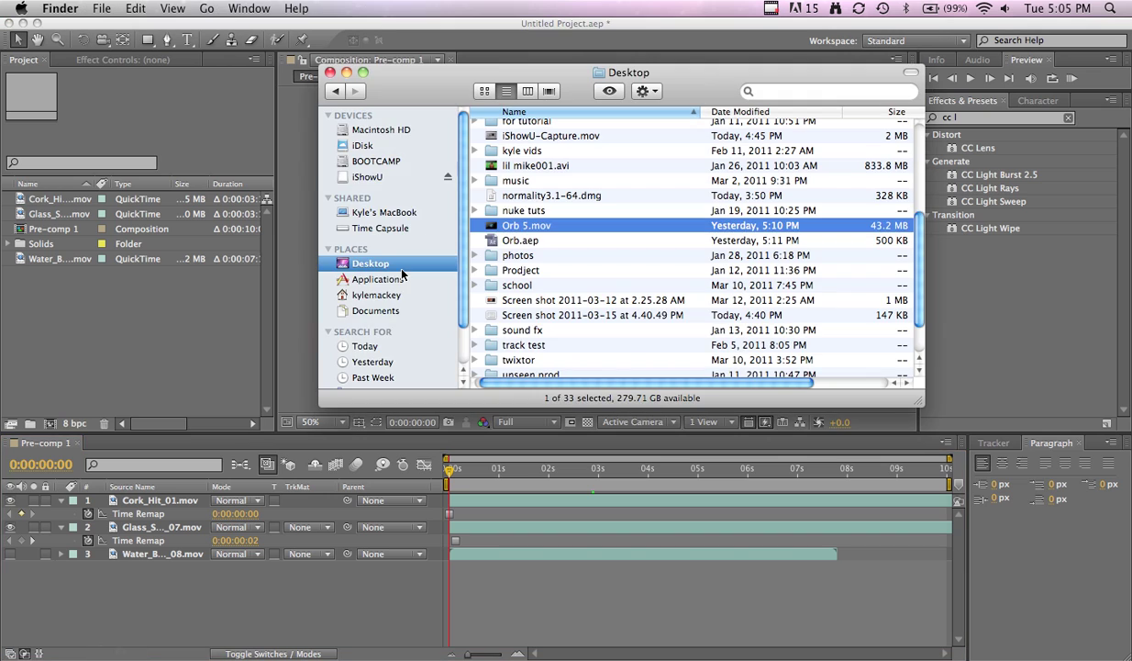
{"action": "key", "text": "space"}
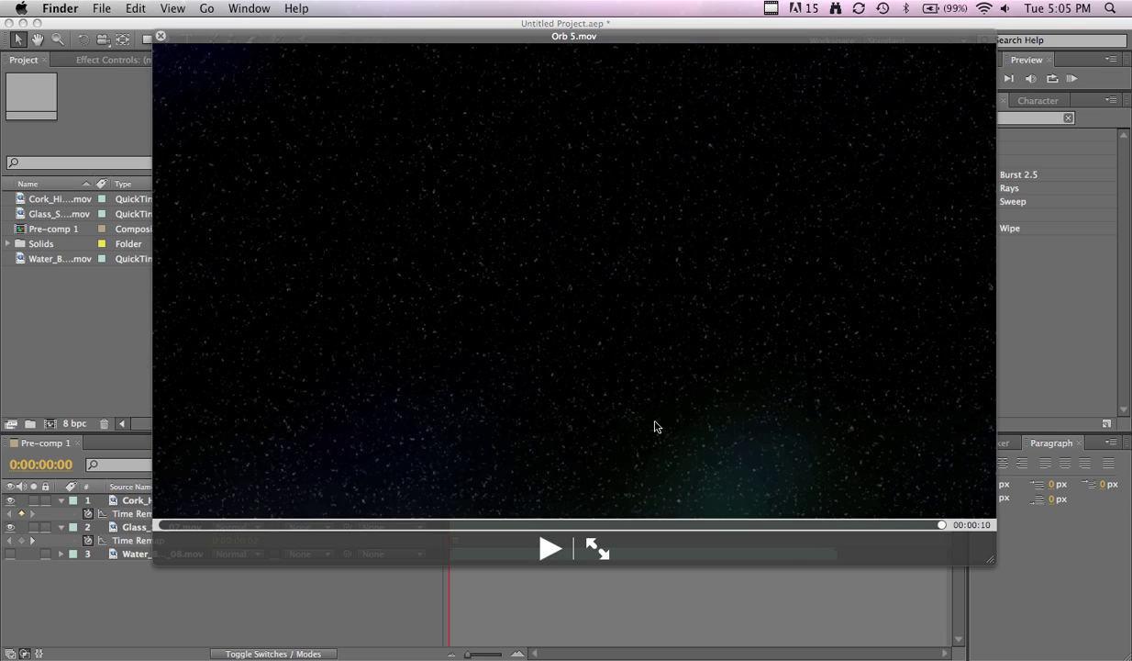
{"action": "key", "text": "space"}
{"action": "left_click", "coordinate": [231, 318]}
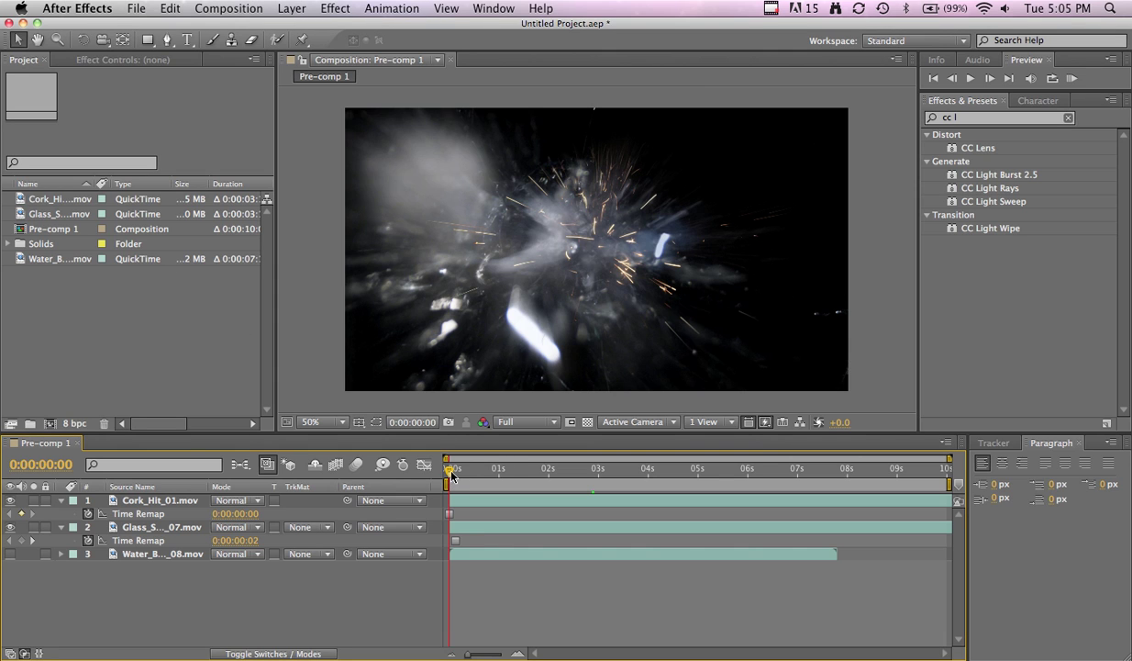
Enable time remapping on the Water_Blast layer at the point where the splash appears
{"action": "left_click_drag", "start_coordinate": [450, 474], "coordinate": [567, 484]}
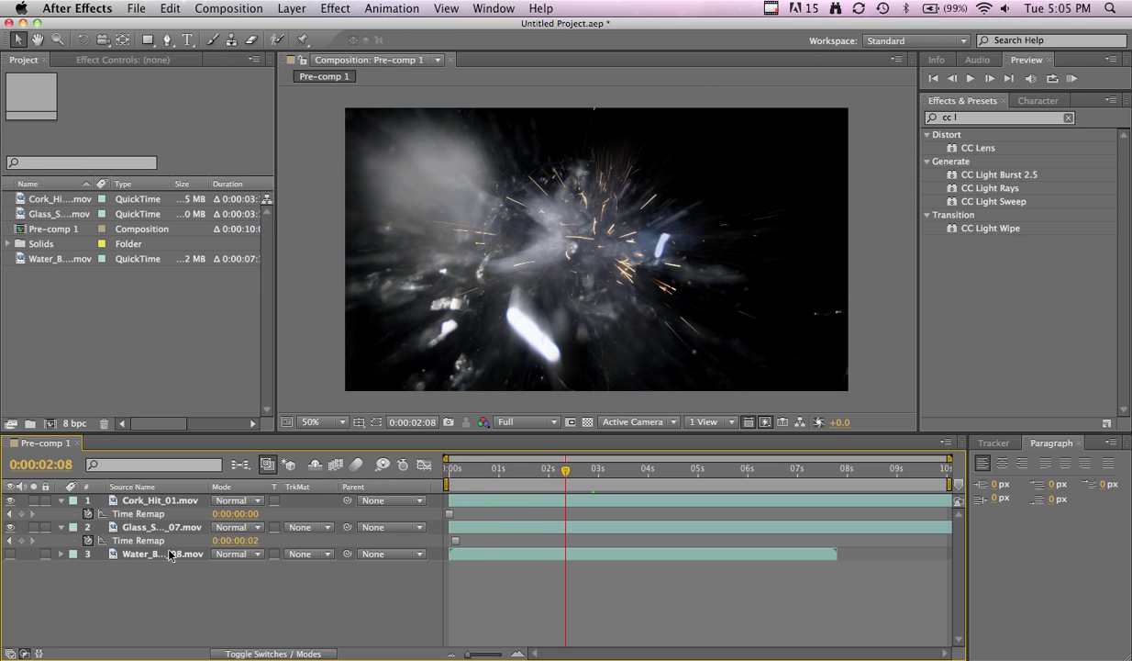
{"action": "left_click", "coordinate": [83, 555]}
{"action": "left_click", "coordinate": [7, 556]}
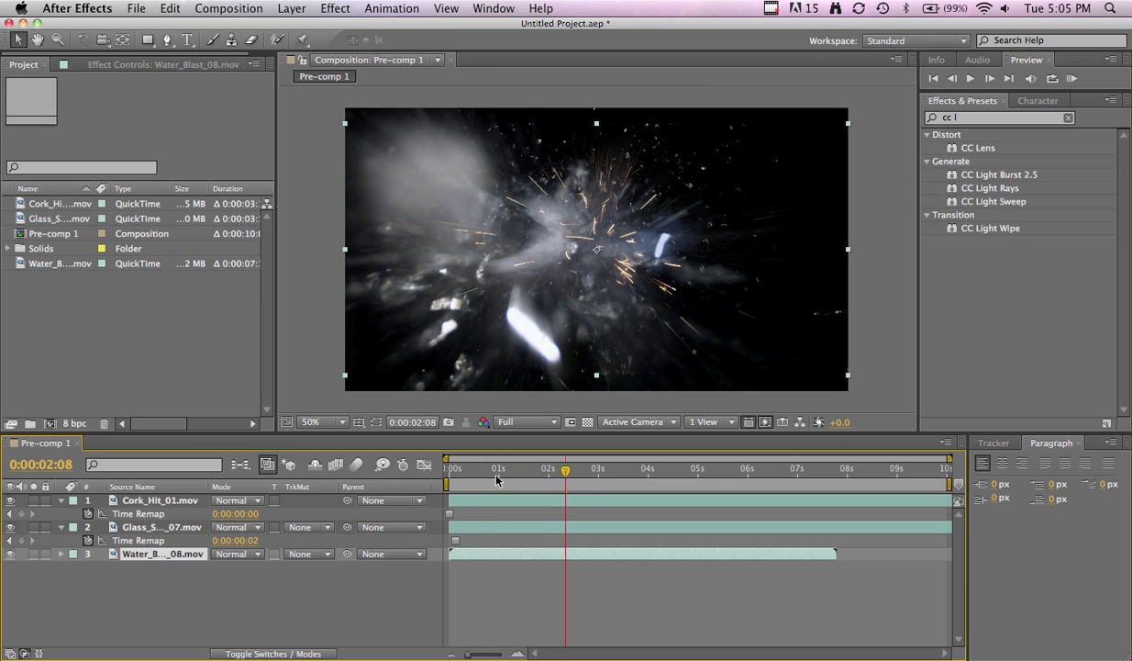
{"action": "mouse_move", "coordinate": [478, 470]}
{"action": "left_mouse_down"}
{"action": "mouse_move", "coordinate": [518, 475]}
{"action": "mouse_move", "coordinate": [488, 476]}
{"action": "left_mouse_up"}
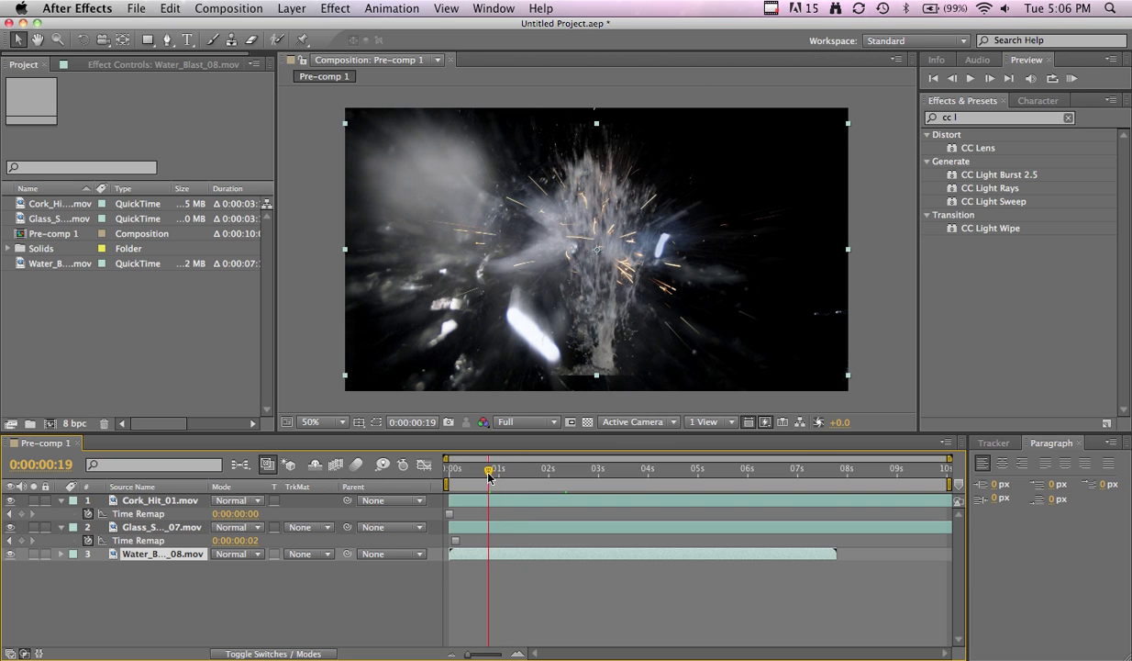
{"action": "right_click", "coordinate": [186, 553]}
{"action": "mouse_move", "coordinate": [262, 268]}
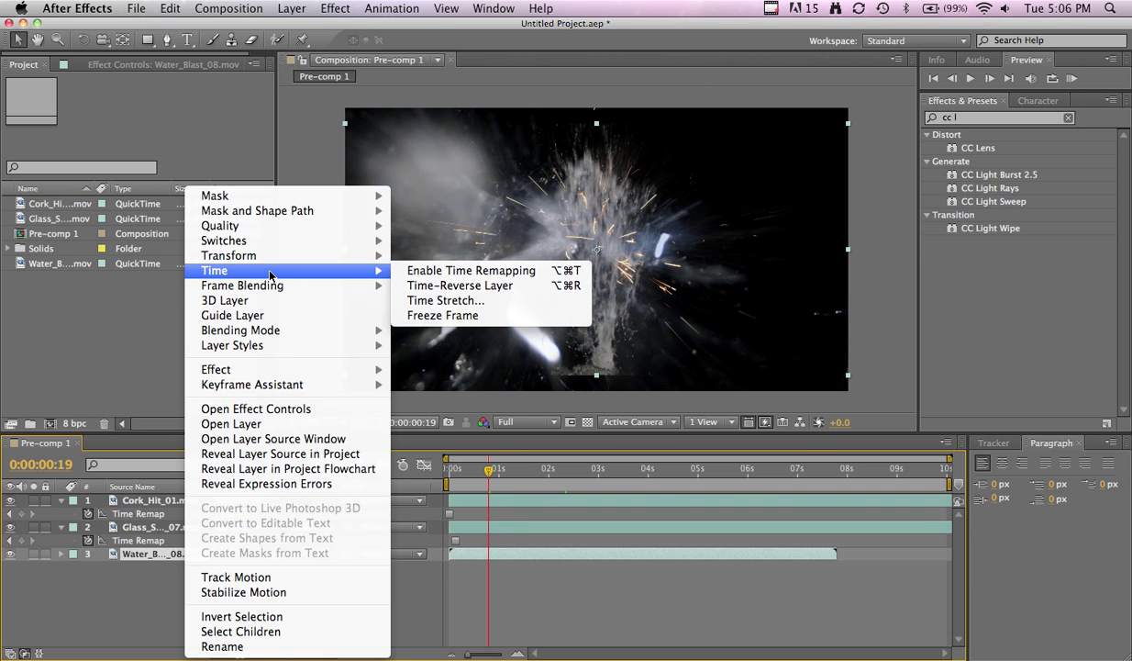
{"action": "left_click", "coordinate": [464, 270]}
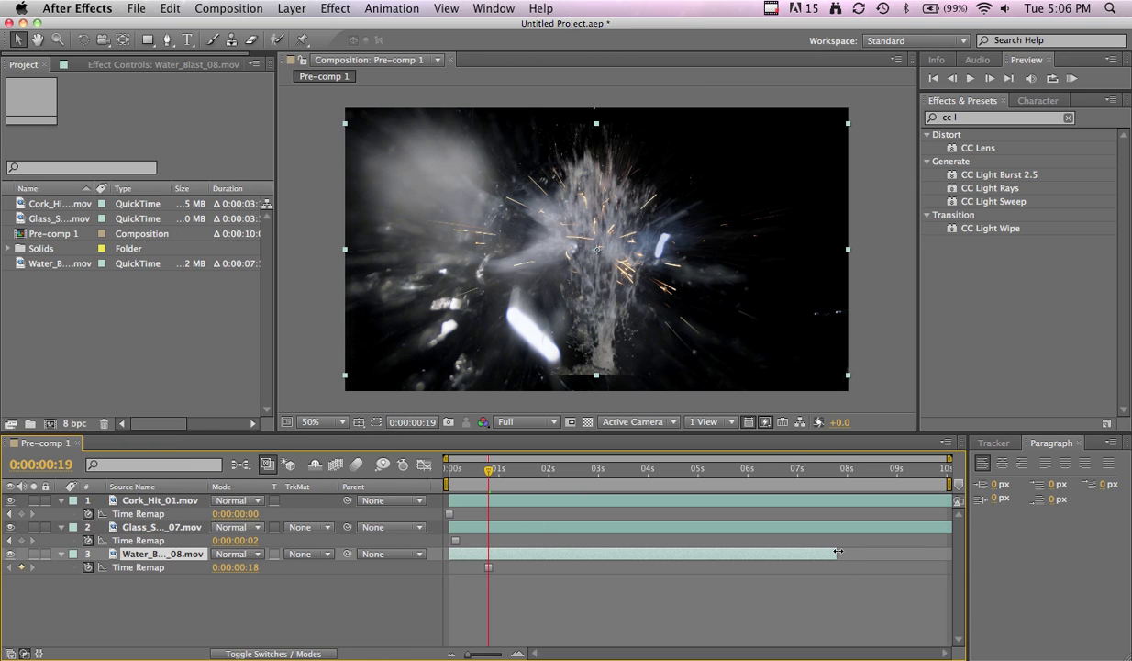
Extend Water_Blast to the comp's end, move the splash right and tilt it in 3D
{"action": "left_click_drag", "start_coordinate": [837, 550], "coordinate": [998, 566]}
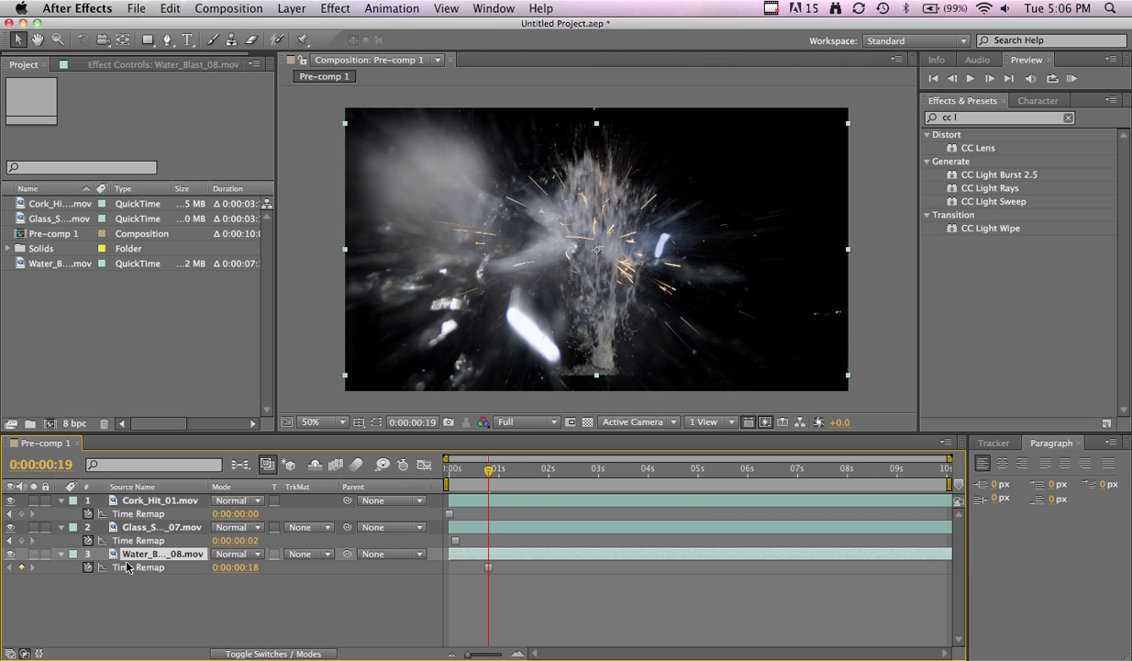
{"action": "left_click_drag", "start_coordinate": [608, 262], "coordinate": [780, 266]}
{"action": "key", "text": "w"}
{"action": "left_click_drag", "start_coordinate": [737, 217], "coordinate": [828, 233]}
{"action": "key", "text": "v"}
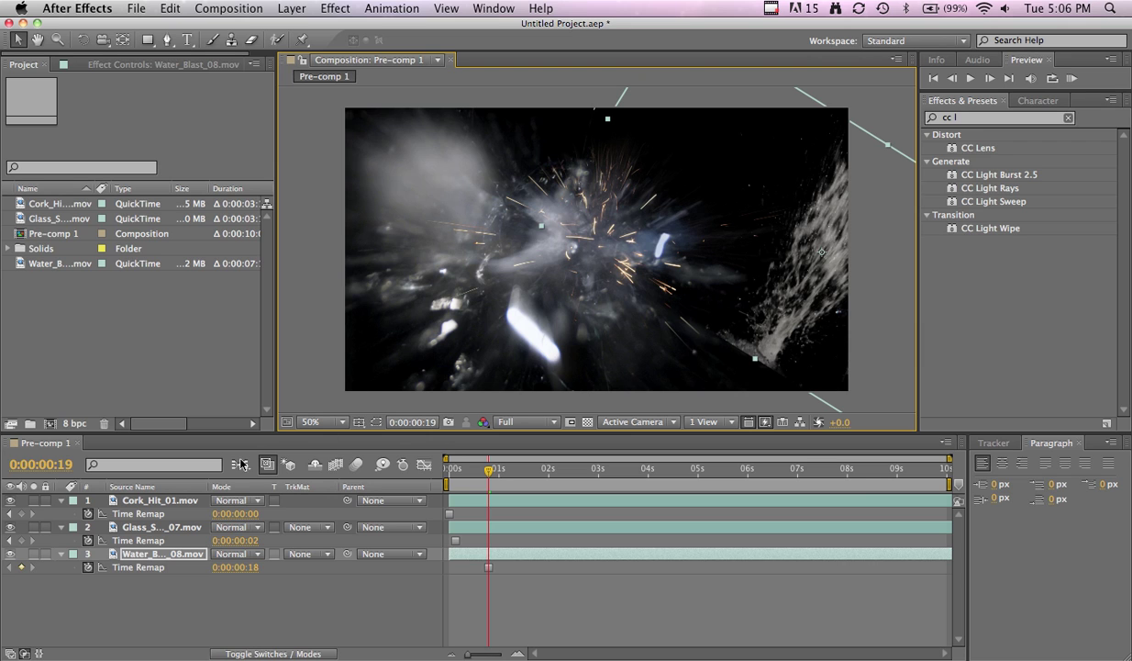
Apply Linear Wipe to the splash with 14% completion, 0° angle and feather 52
{"action": "left_click", "coordinate": [973, 117]}
{"action": "type", "text": "cc line"}
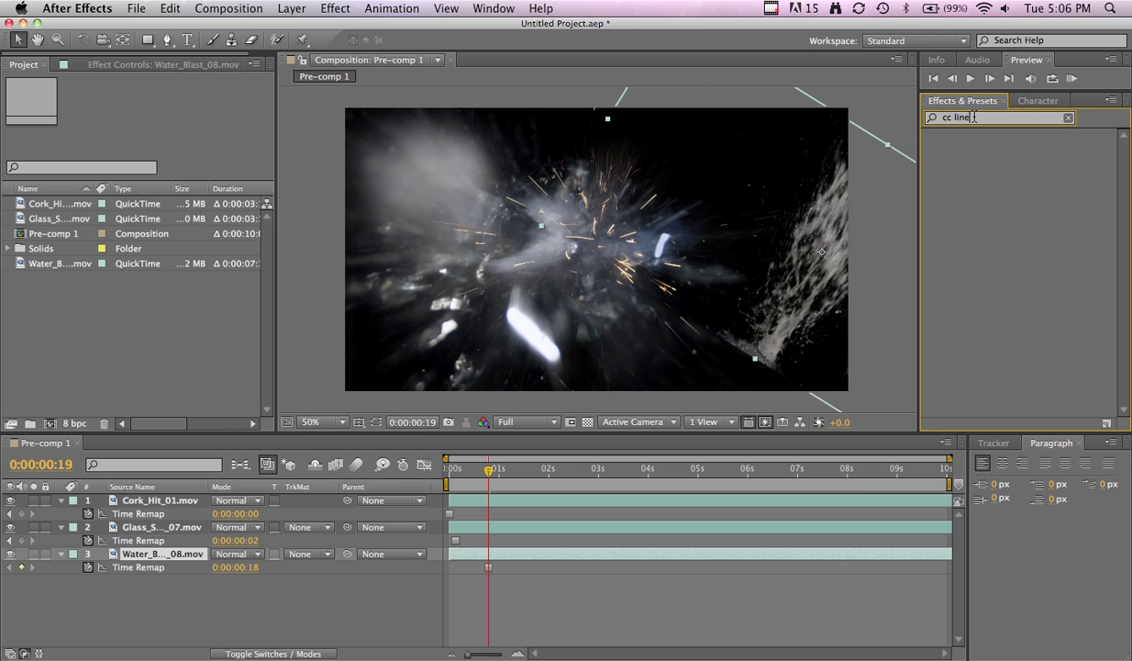
{"action": "left_click", "coordinate": [995, 118]}
{"action": "type", "text": "linear"}
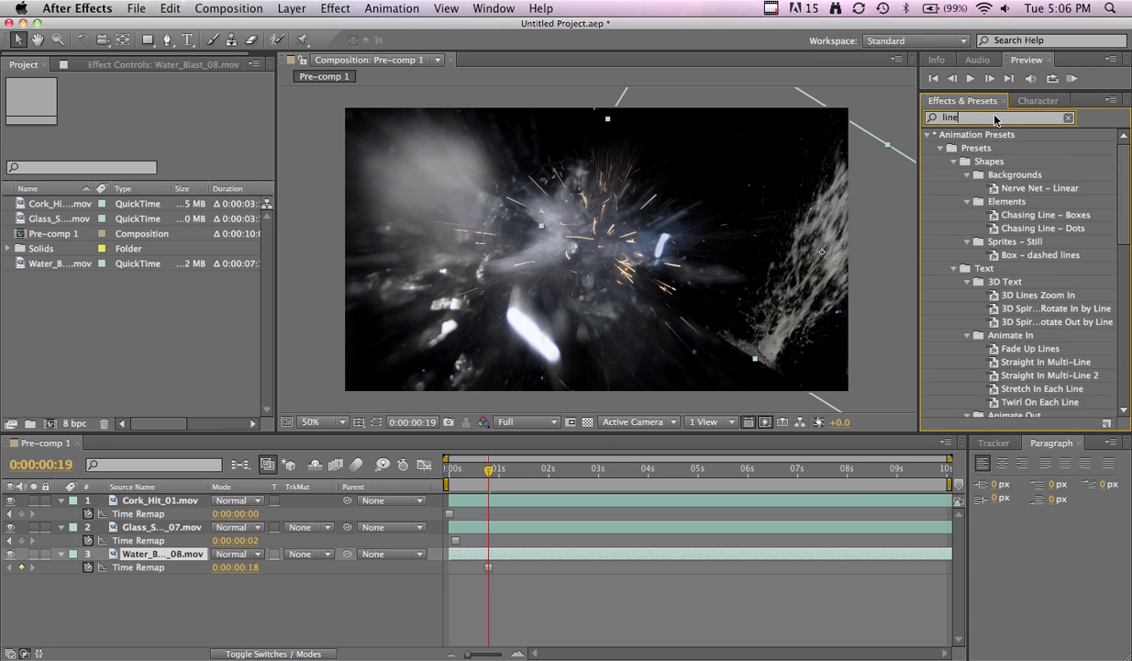
{"action": "left_click_drag", "start_coordinate": [945, 268], "coordinate": [826, 250]}
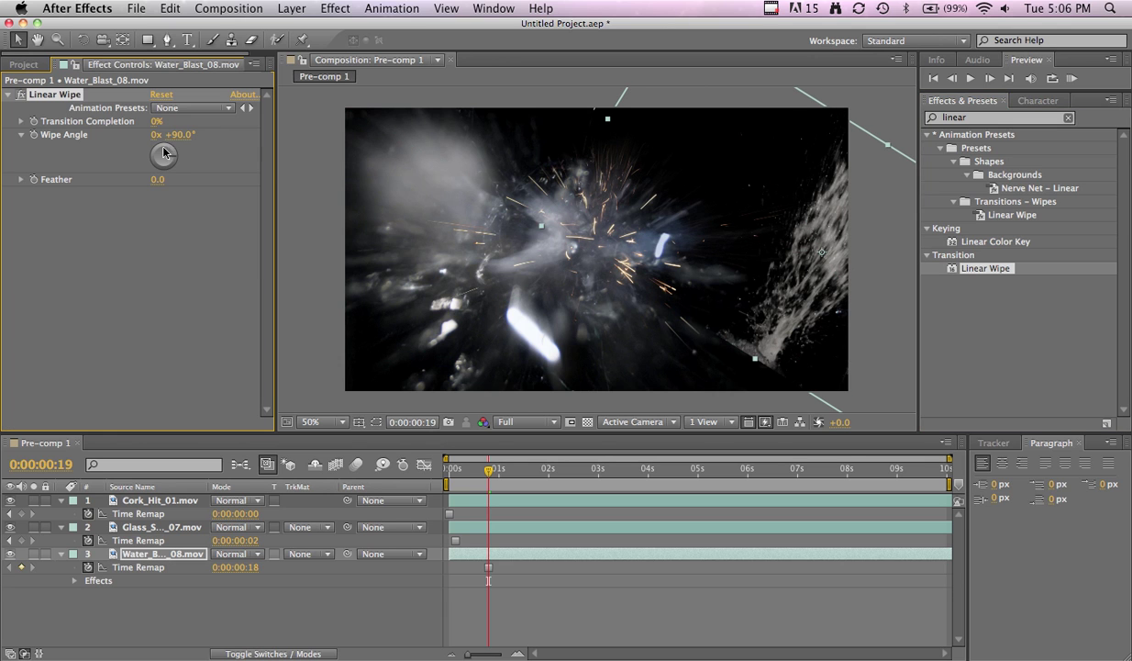
{"action": "left_click_drag", "start_coordinate": [164, 157], "coordinate": [166, 125]}
{"action": "left_click_drag", "start_coordinate": [156, 121], "coordinate": [162, 123]}
{"action": "left_click_drag", "start_coordinate": [157, 181], "coordinate": [202, 182]}
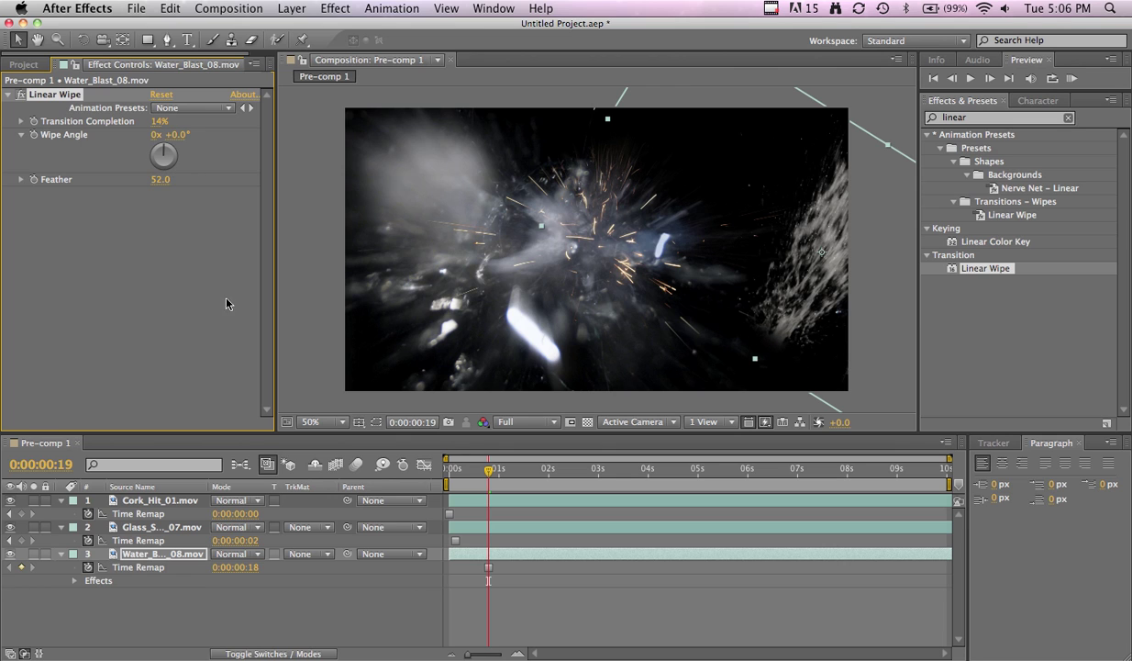
Add Hue/Saturation with Colorize on and Colorize Hue at 204° to tint the splash blue
{"action": "left_click", "coordinate": [970, 120]}
{"action": "type", "text": "hue"}
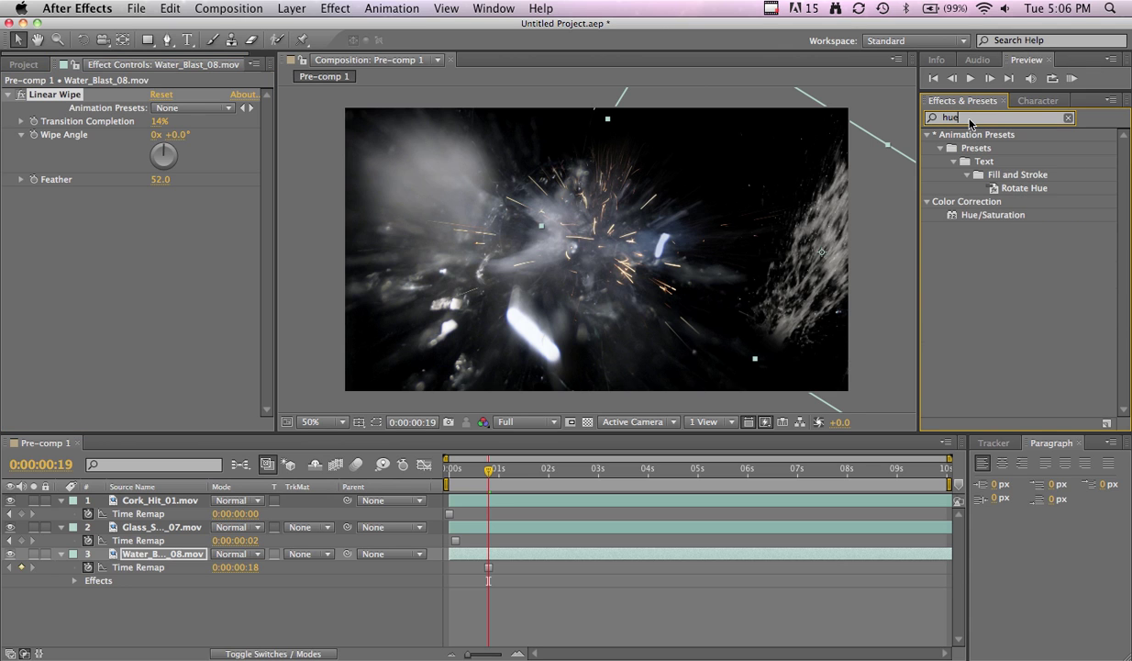
{"action": "left_click", "coordinate": [1008, 218]}
{"action": "left_click_drag", "start_coordinate": [1008, 218], "coordinate": [188, 277]}
{"action": "left_click", "coordinate": [155, 383]}
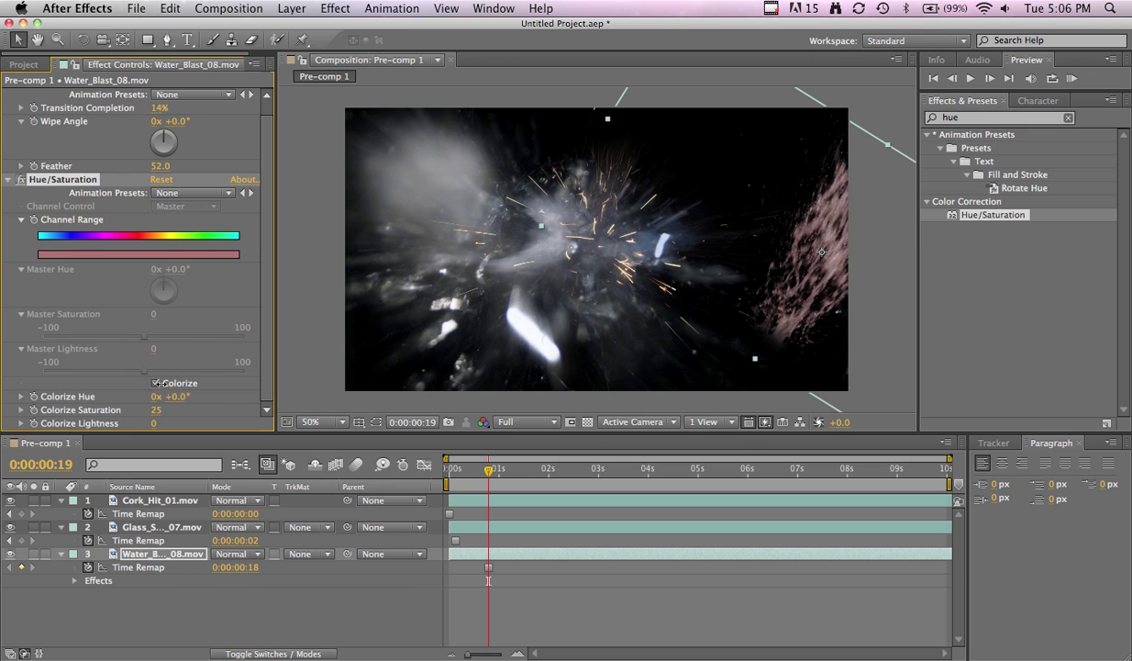
{"action": "left_click_drag", "start_coordinate": [169, 396], "coordinate": [346, 413]}
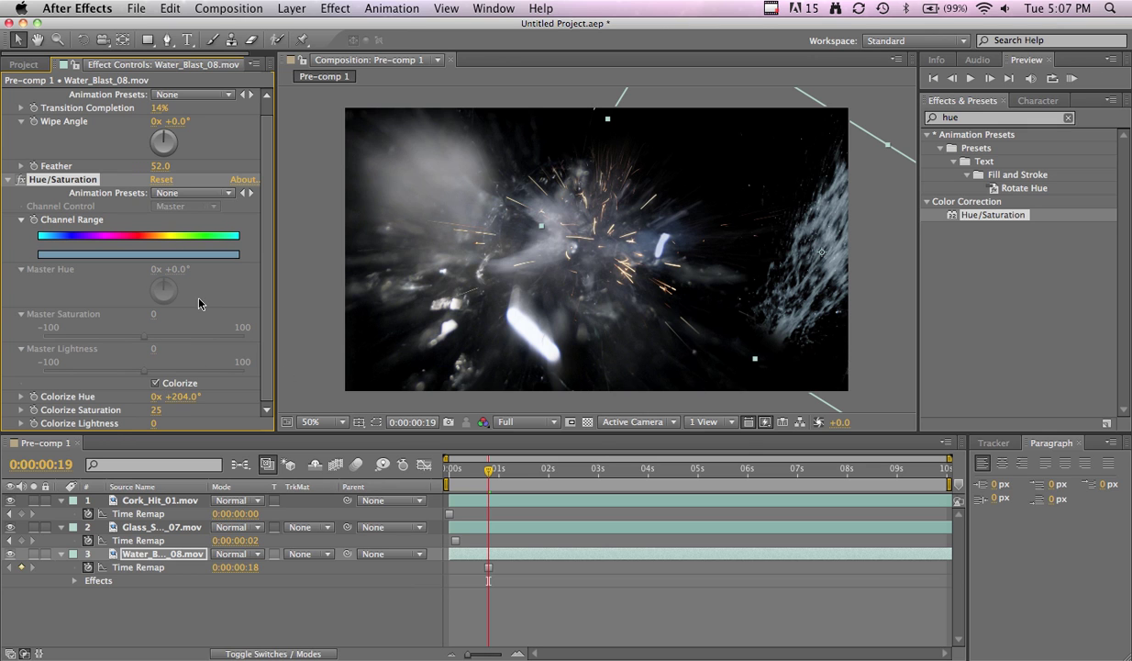
Create a new adjustment layer at the top of Pre-comp 1
{"action": "left_click", "coordinate": [8, 180]}
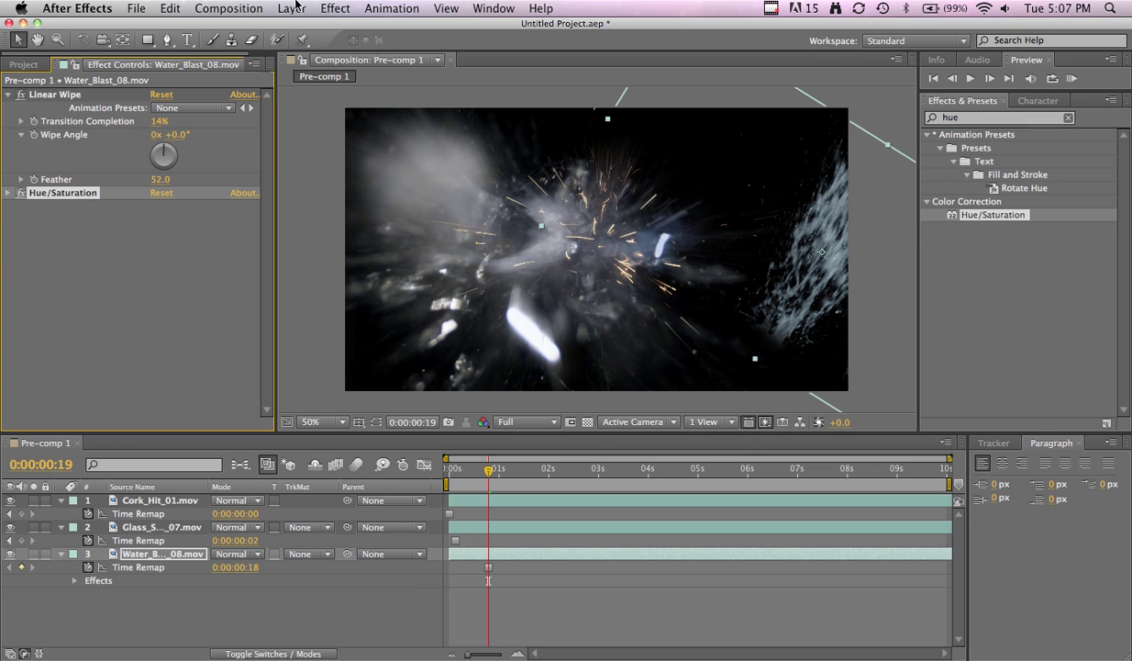
{"action": "left_click", "coordinate": [292, 8]}
{"action": "mouse_move", "coordinate": [303, 27]}
{"action": "left_click", "coordinate": [535, 121]}
Apply Curves to the adjustment layer, darkening shadows and lifting highlights into an S-curve
{"action": "left_click", "coordinate": [989, 118]}
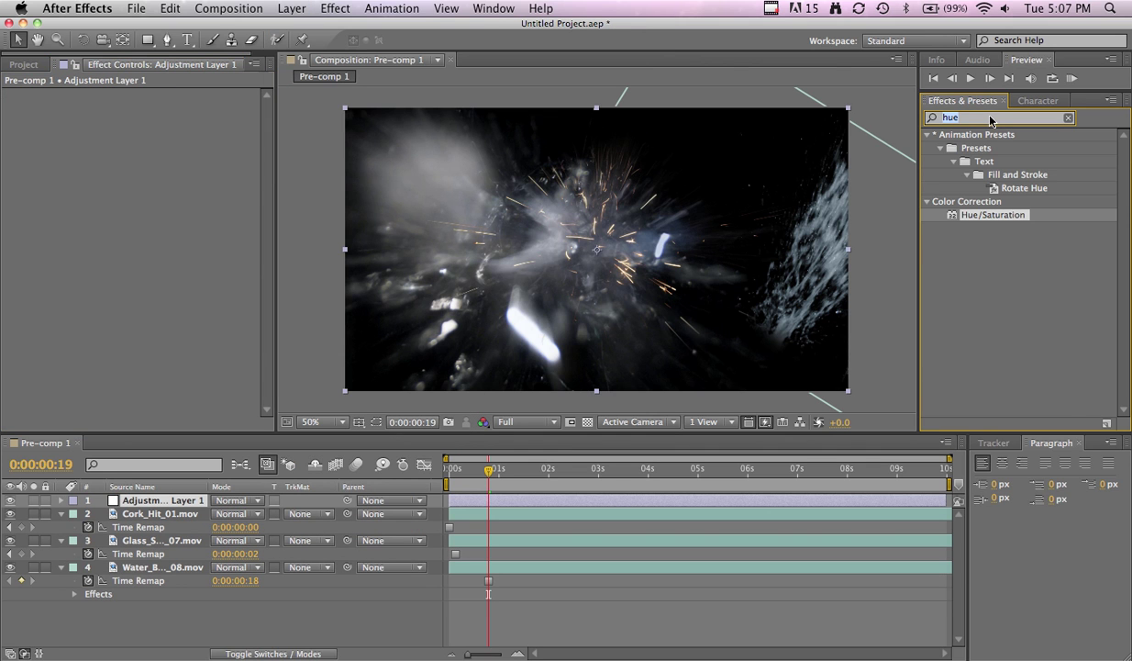
{"action": "type", "text": "cure"}
{"action": "key", "text": "BackSpace"}
{"action": "key", "text": "BackSpace"}
{"action": "type", "text": "rv"}
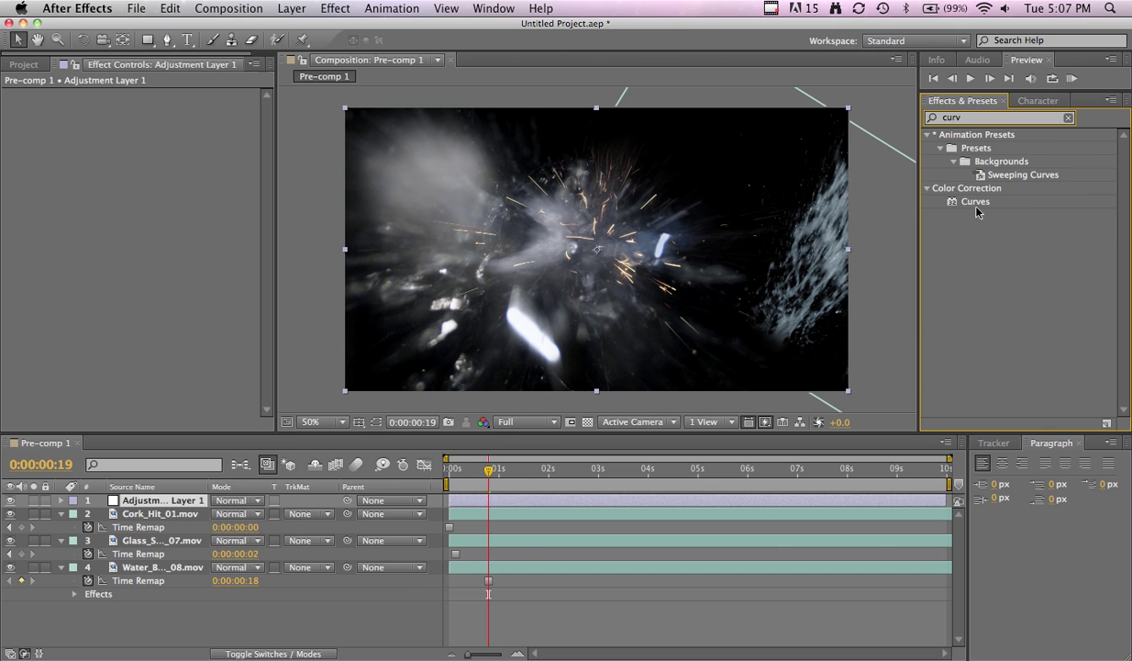
{"action": "left_click_drag", "start_coordinate": [975, 202], "coordinate": [486, 201]}
{"action": "left_click_drag", "start_coordinate": [78, 241], "coordinate": [84, 254]}
{"action": "left_click_drag", "start_coordinate": [137, 198], "coordinate": [135, 189]}
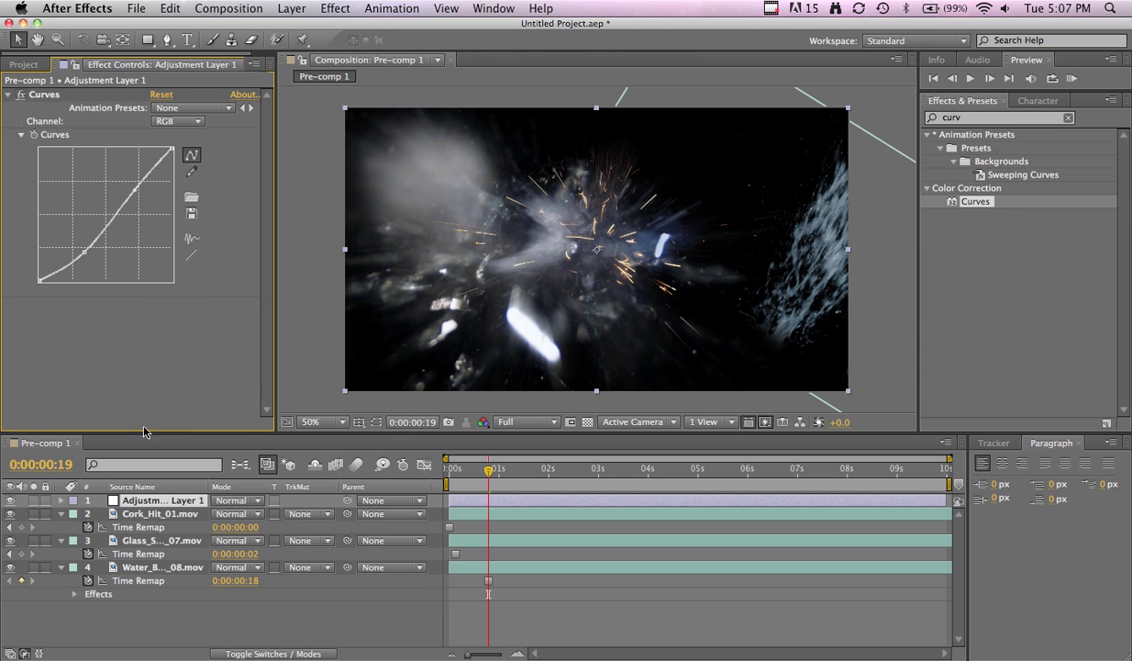
Duplicate the Water_Blast_08.mov layer and hide the copy
{"action": "left_click", "coordinate": [60, 513]}
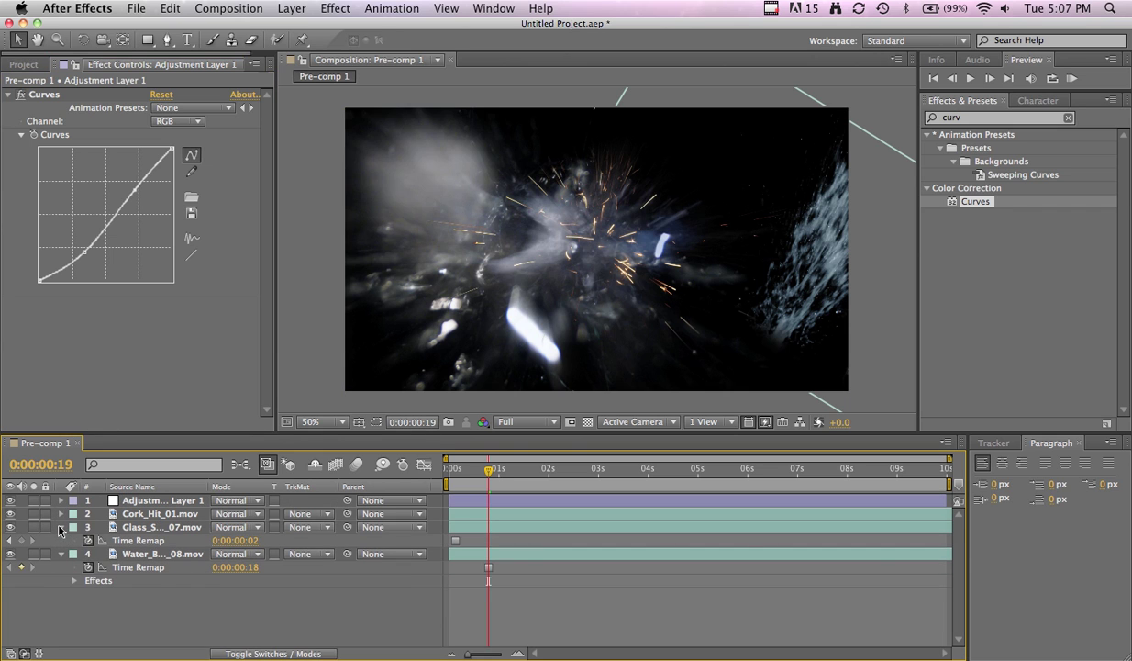
{"action": "left_click", "coordinate": [60, 528]}
{"action": "left_click", "coordinate": [61, 540]}
{"action": "left_click", "coordinate": [126, 541]}
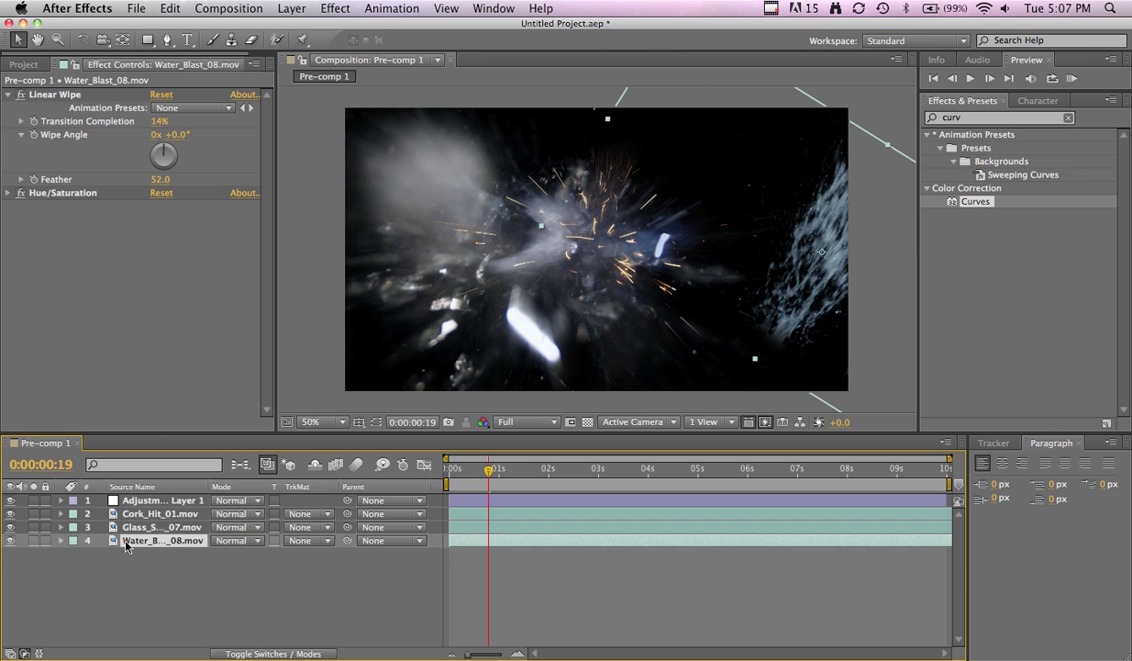
{"action": "key", "text": "super+d"}
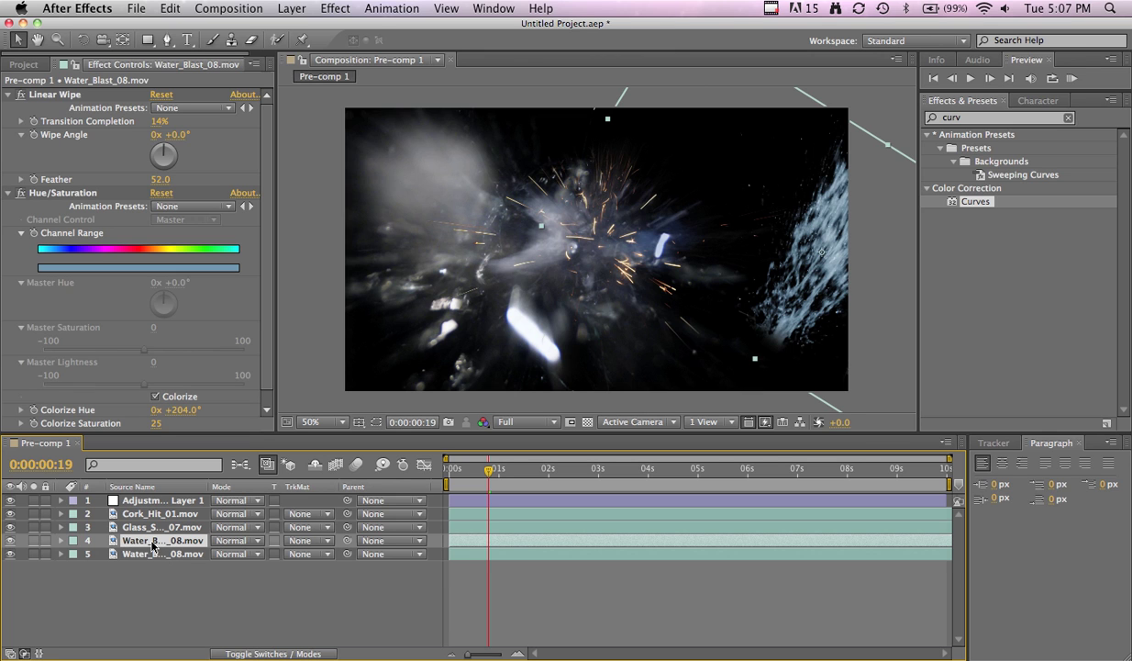
{"action": "left_click", "coordinate": [10, 554]}
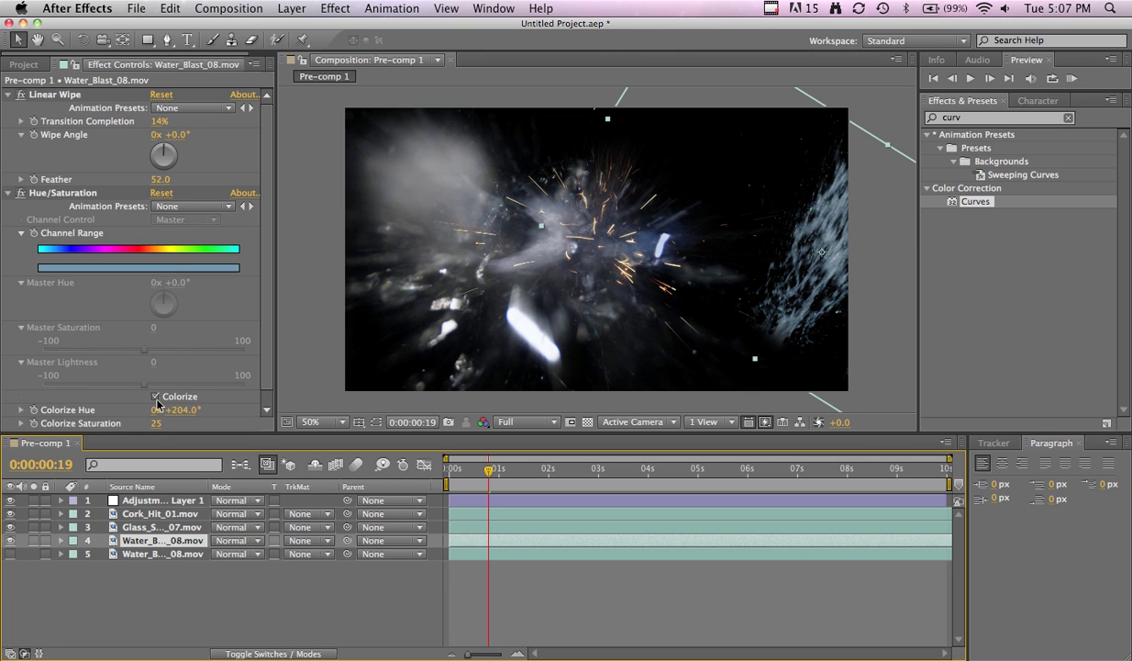
Draw a narrow closed mask around the splash at the frame's right edge
{"action": "left_click", "coordinate": [149, 42]}
{"action": "left_click", "coordinate": [166, 39]}
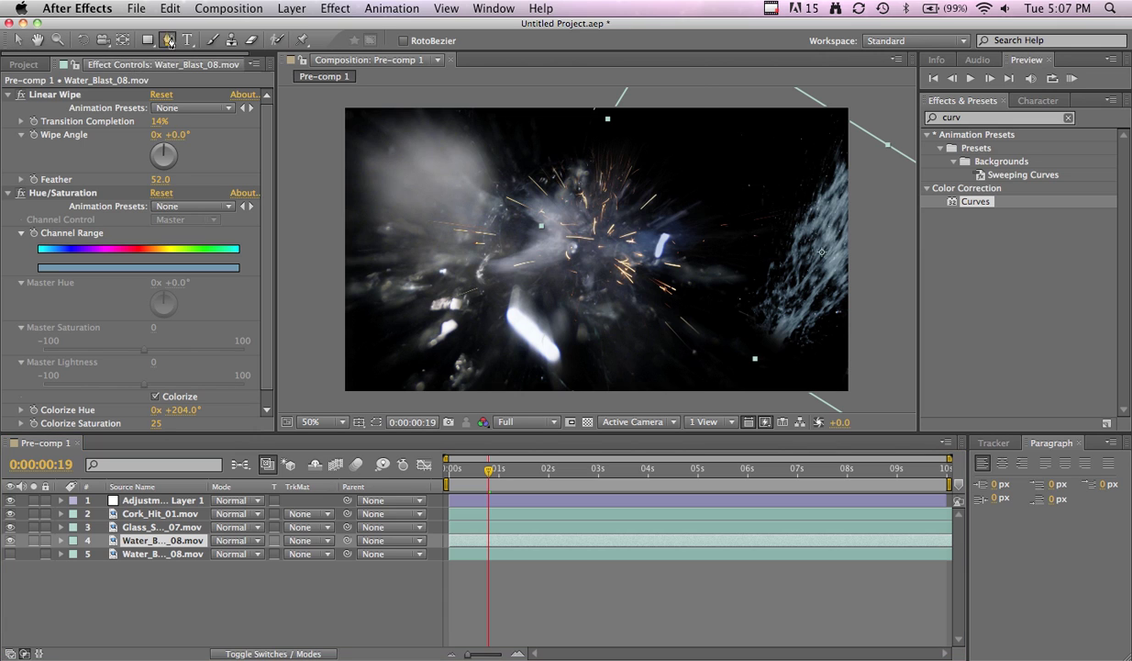
{"action": "left_click", "coordinate": [815, 104]}
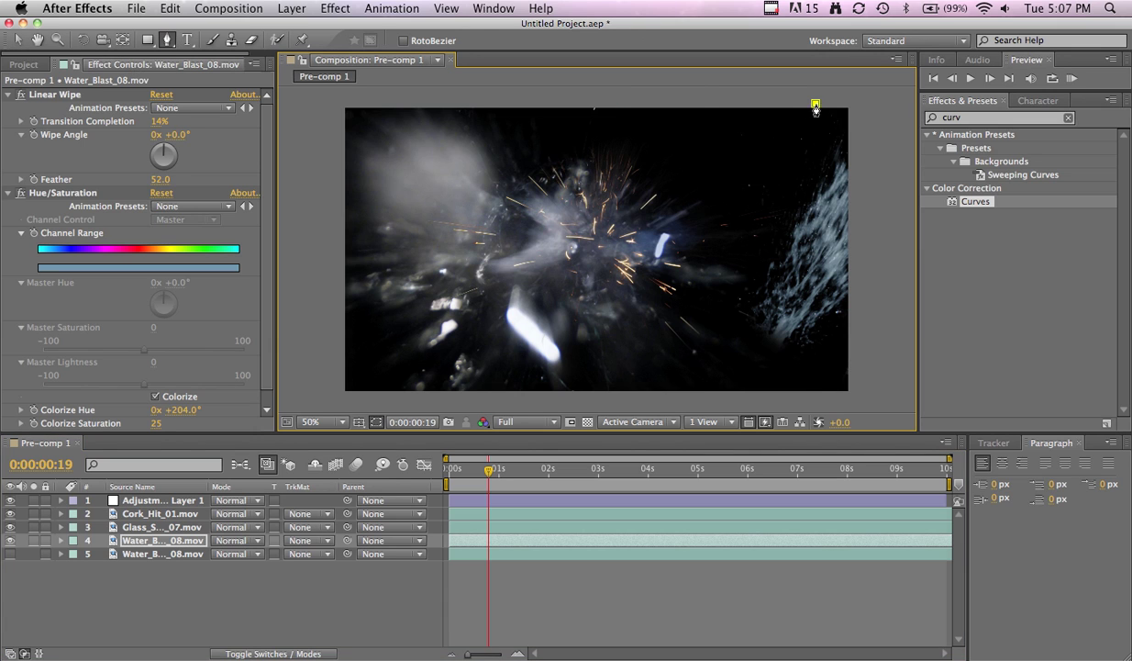
{"action": "left_click", "coordinate": [794, 402], "text": "shift"}
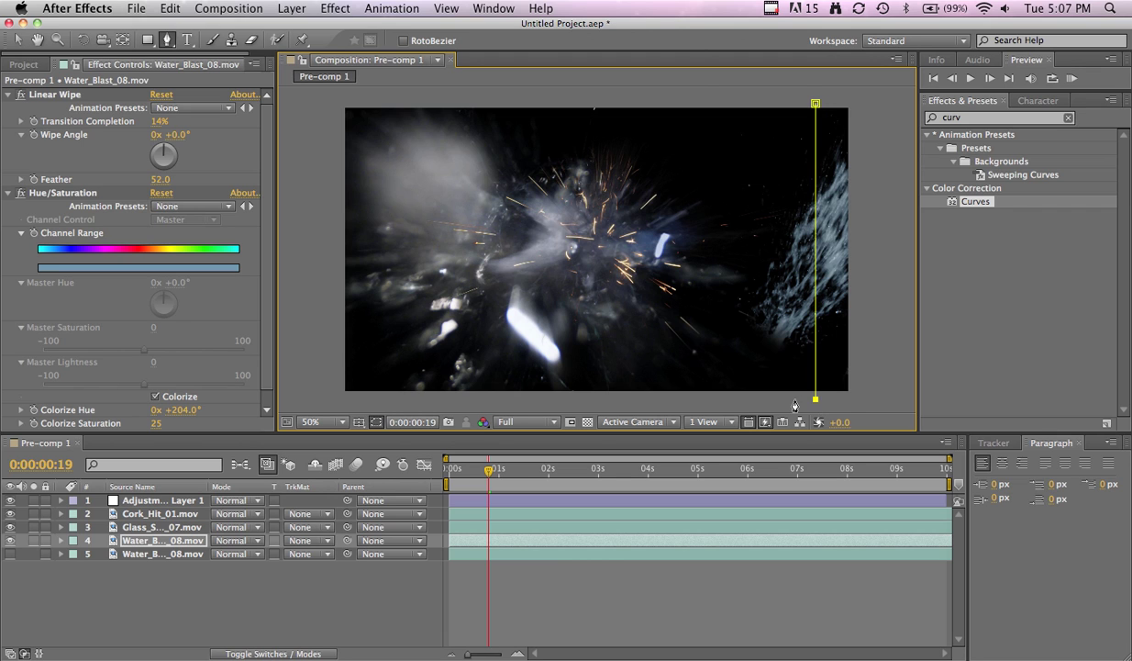
{"action": "left_click", "coordinate": [846, 400], "text": "shift"}
{"action": "left_click", "coordinate": [846, 101], "text": "shift"}
{"action": "left_click", "coordinate": [815, 103]}
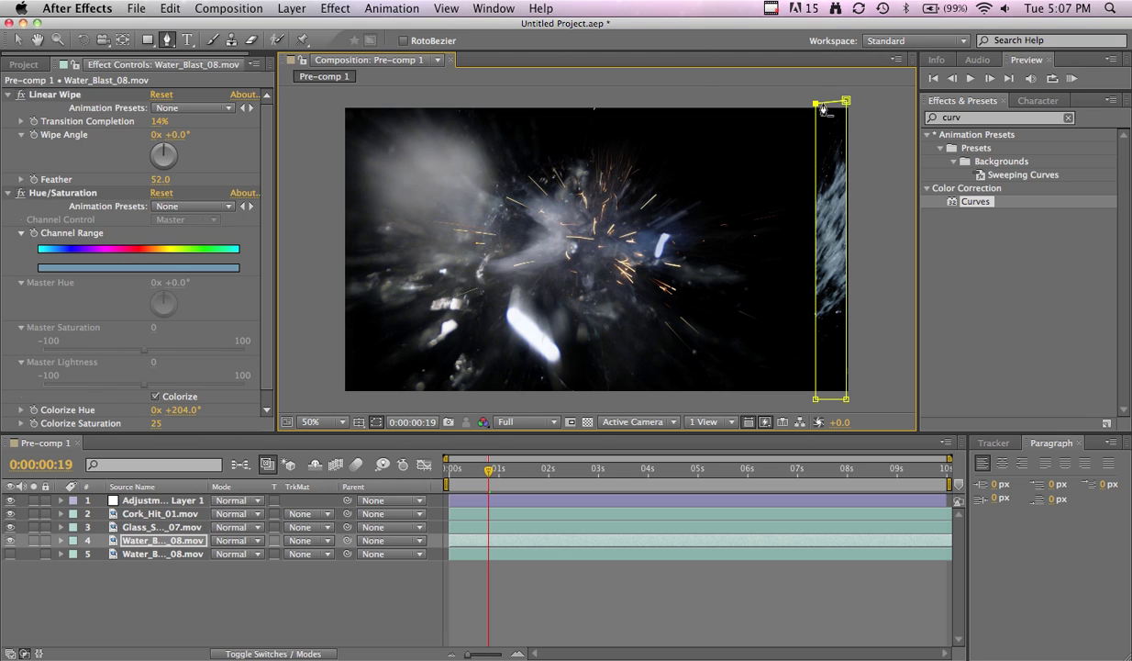
Nudge the mask's top-right corner right, toggling mask outlines to check the fit
{"action": "key", "text": "v"}
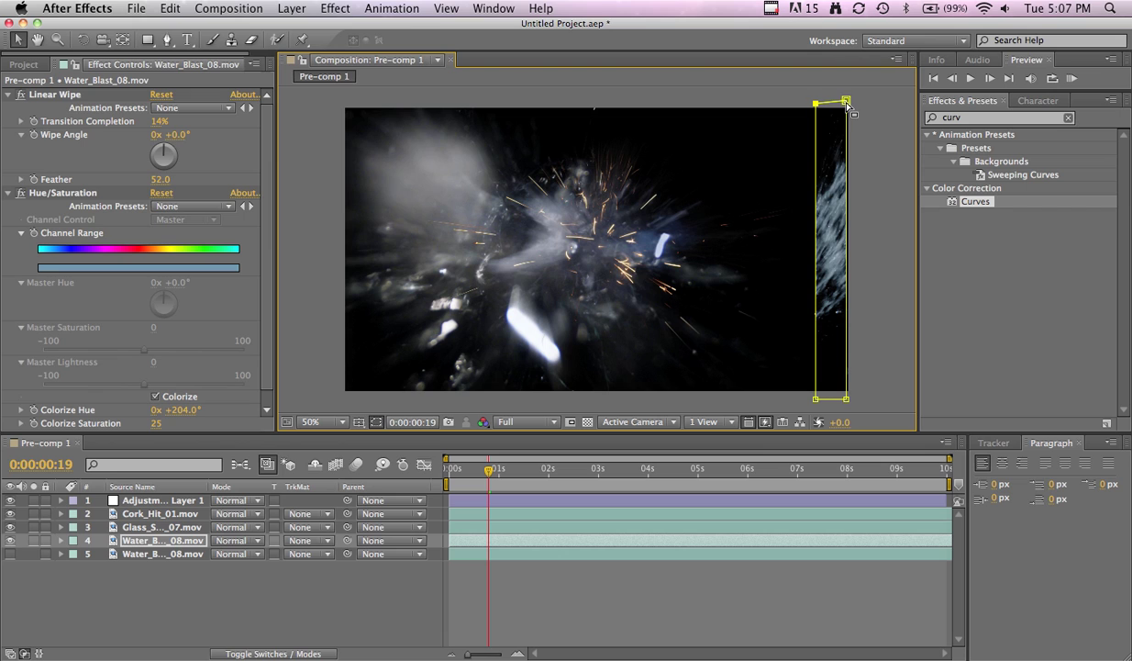
{"action": "left_click", "coordinate": [846, 101]}
{"action": "key", "text": "Right"}
{"action": "key", "text": "Right"}
{"action": "key", "text": "Right"}
{"action": "key", "text": "Right"}
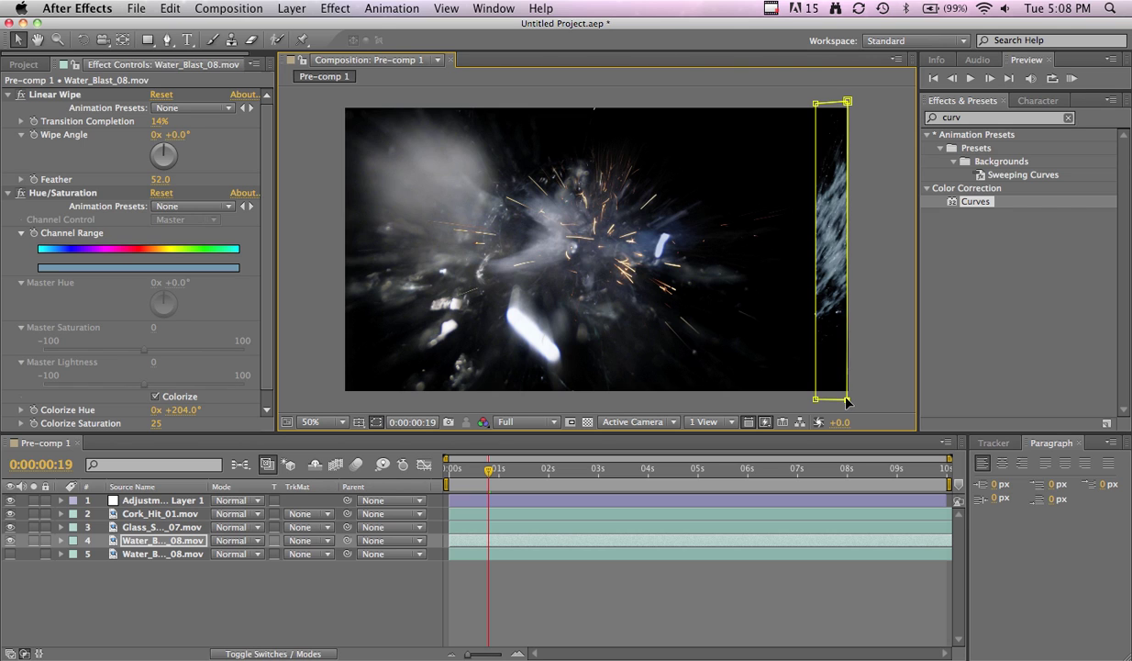
{"action": "left_click", "coordinate": [376, 423]}
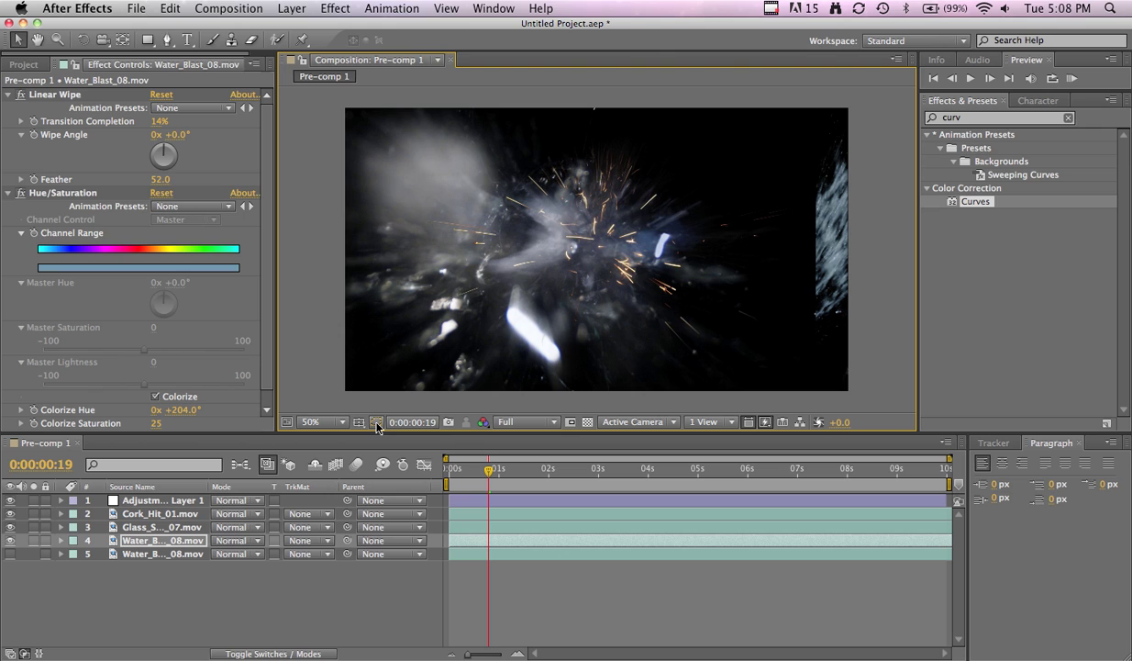
{"action": "left_click", "coordinate": [376, 423]}
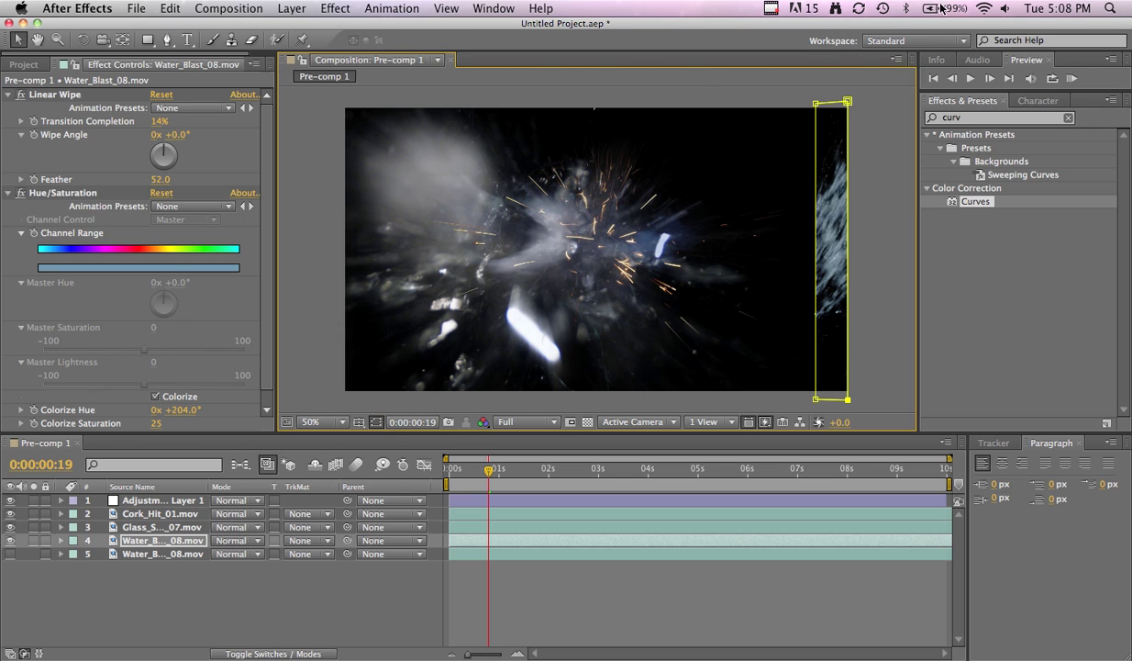
{"action": "left_click", "coordinate": [846, 102]}
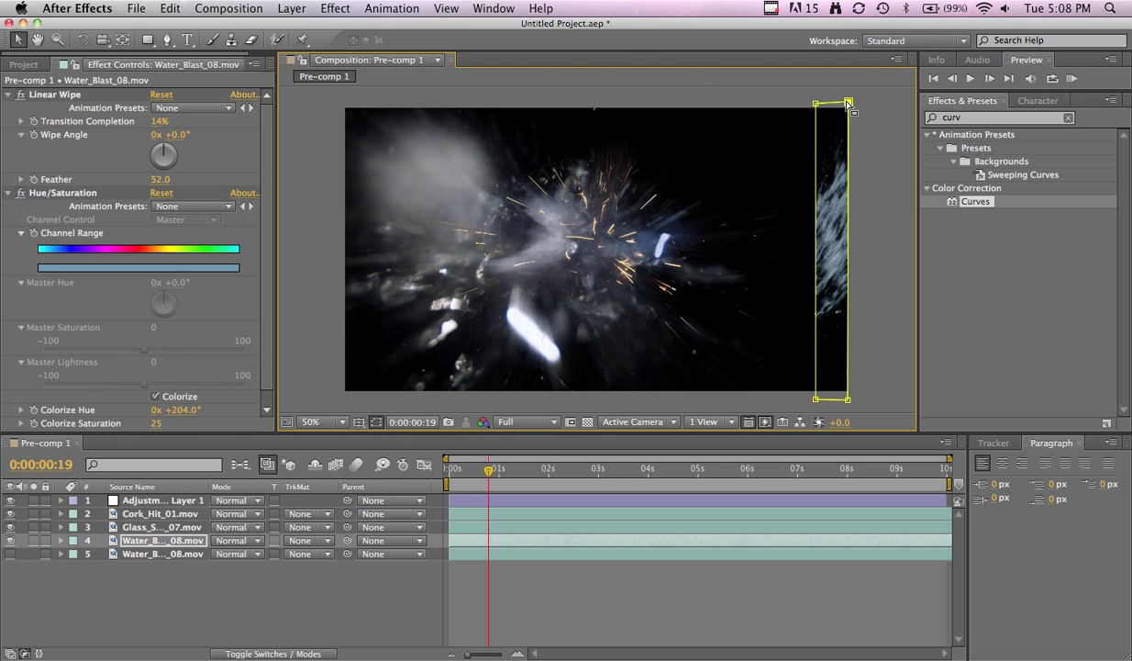
{"action": "left_click", "coordinate": [847, 400], "text": "shift"}
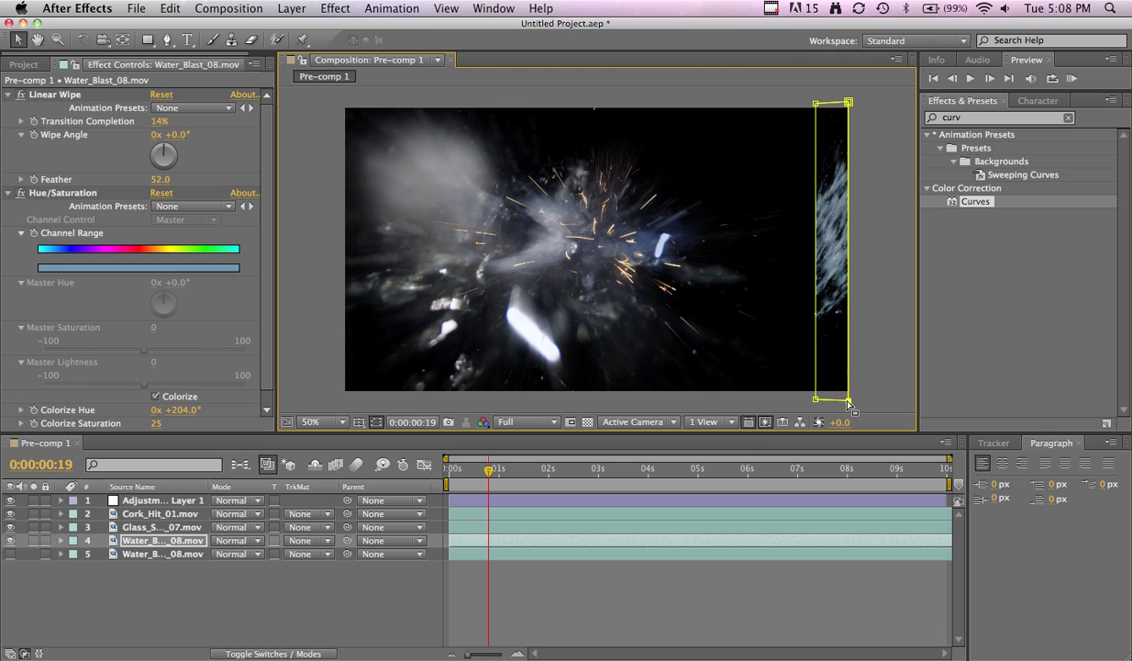
{"action": "left_click", "coordinate": [376, 423]}
{"action": "left_click", "coordinate": [376, 427]}
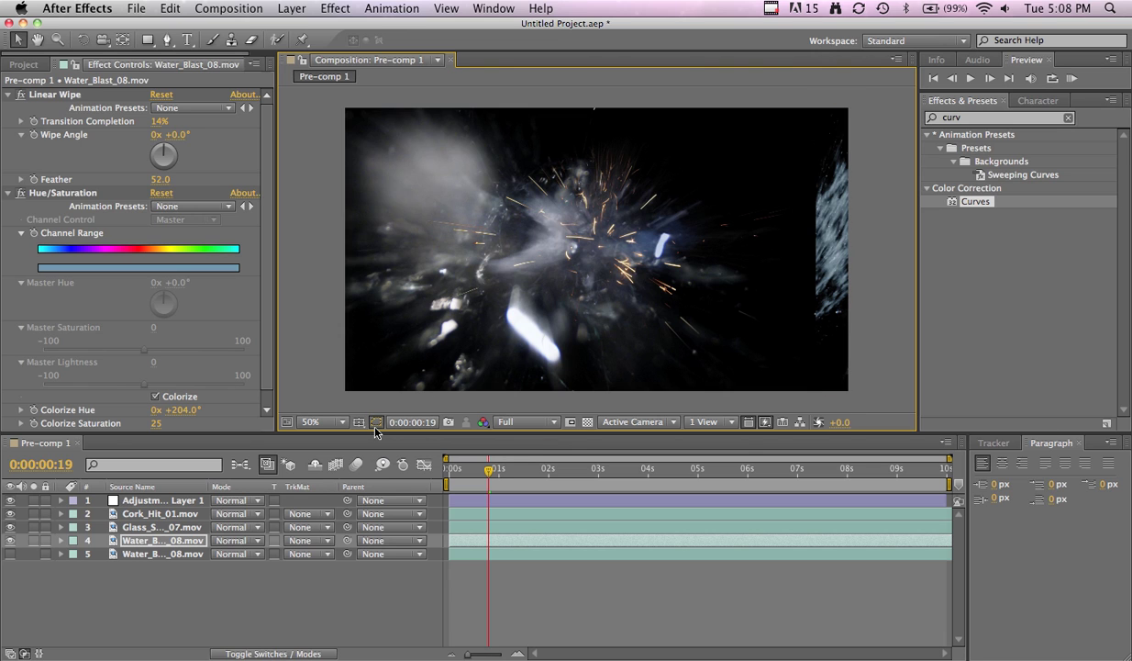
Make layer 5 visible, paste the mask onto it and set the mask to Subtract
{"action": "key", "text": "m"}
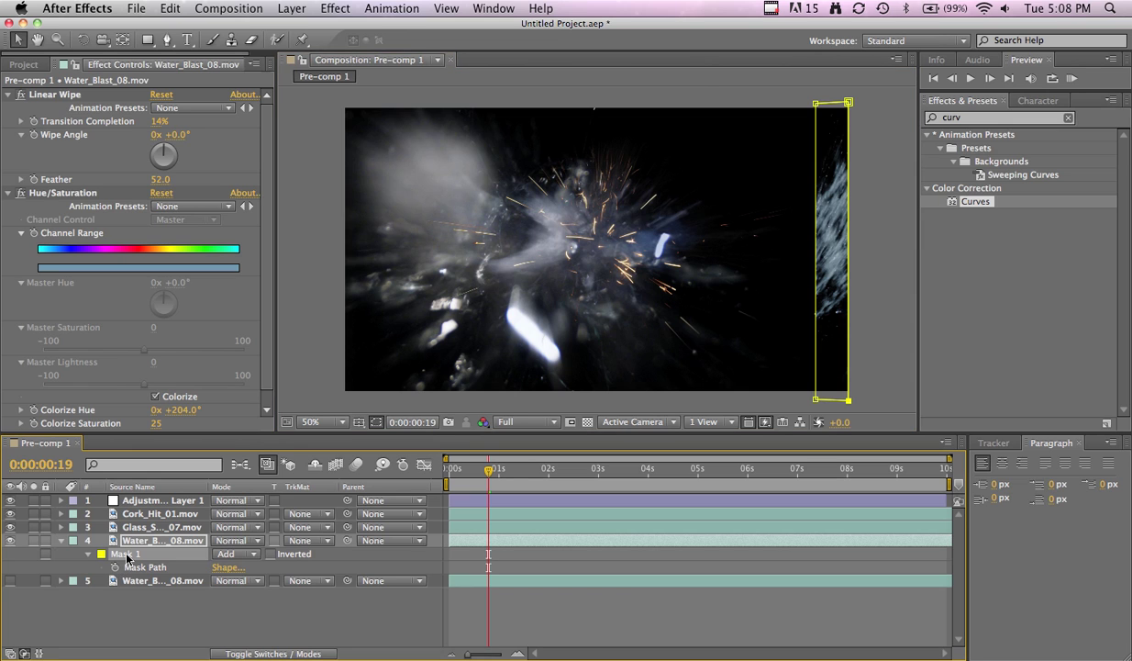
{"action": "left_click", "coordinate": [133, 585]}
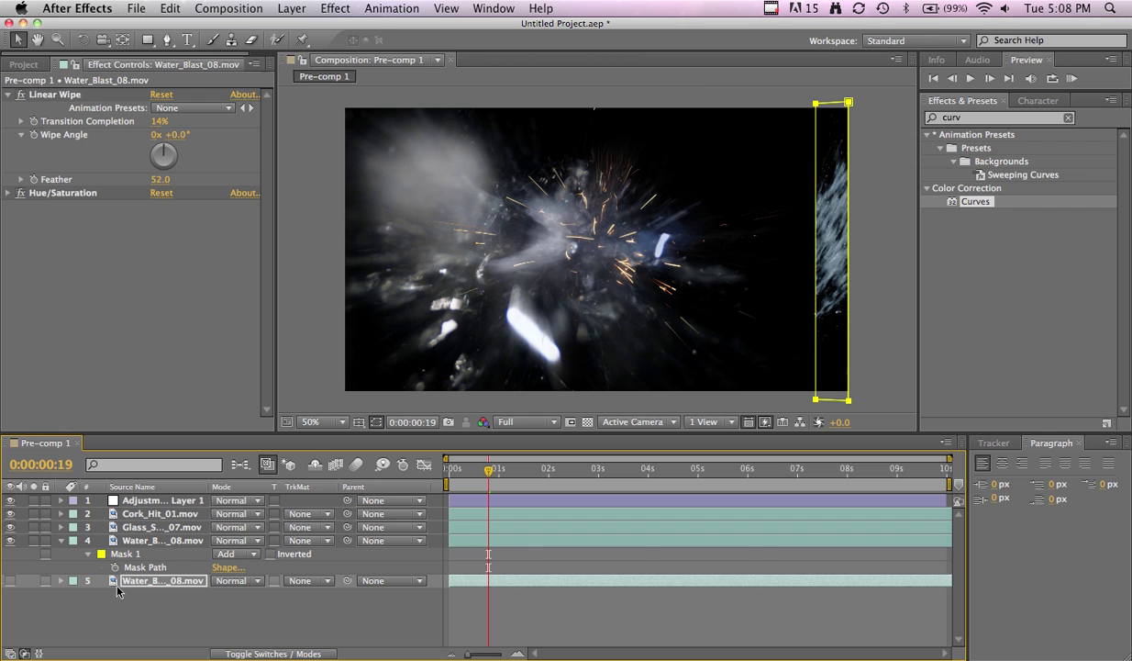
{"action": "left_click", "coordinate": [11, 581]}
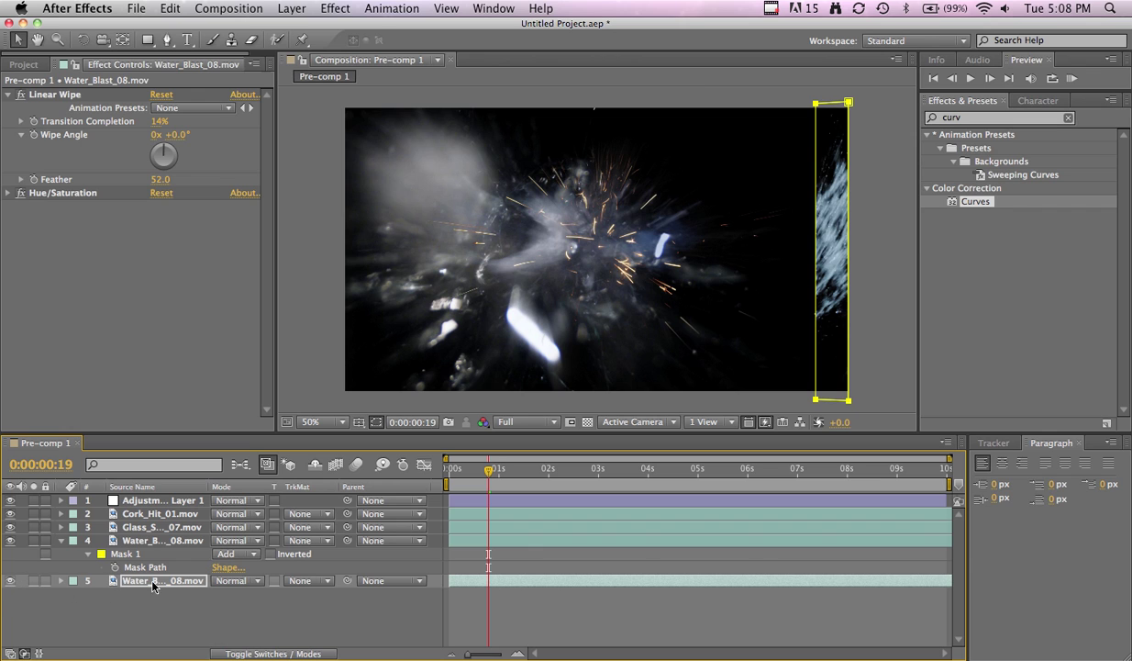
{"action": "key", "text": "ctrl+v"}
{"action": "left_click", "coordinate": [230, 598]}
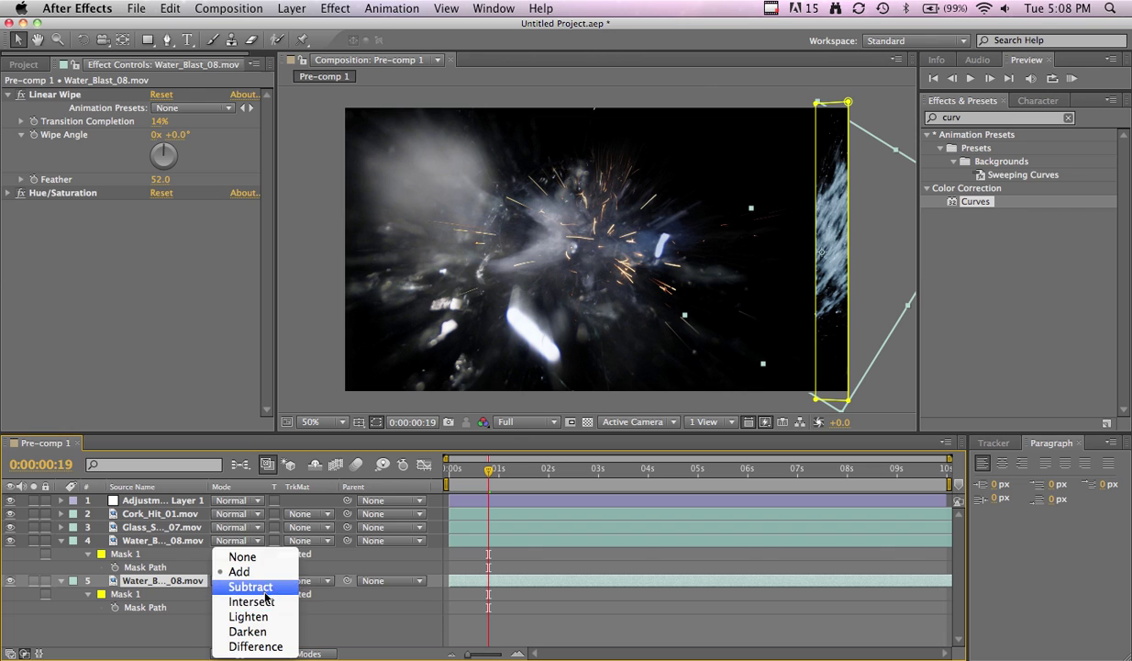
{"action": "left_click", "coordinate": [257, 586]}
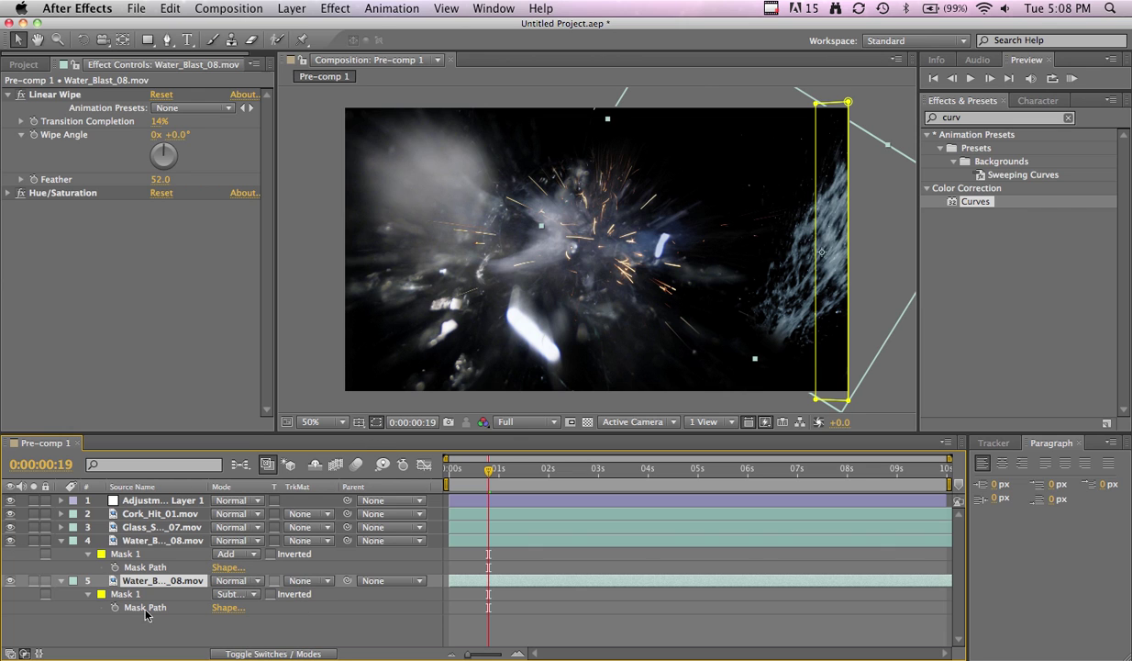
Move layer 4's mask to the left edge and widen it across the frame
{"action": "left_click", "coordinate": [133, 541]}
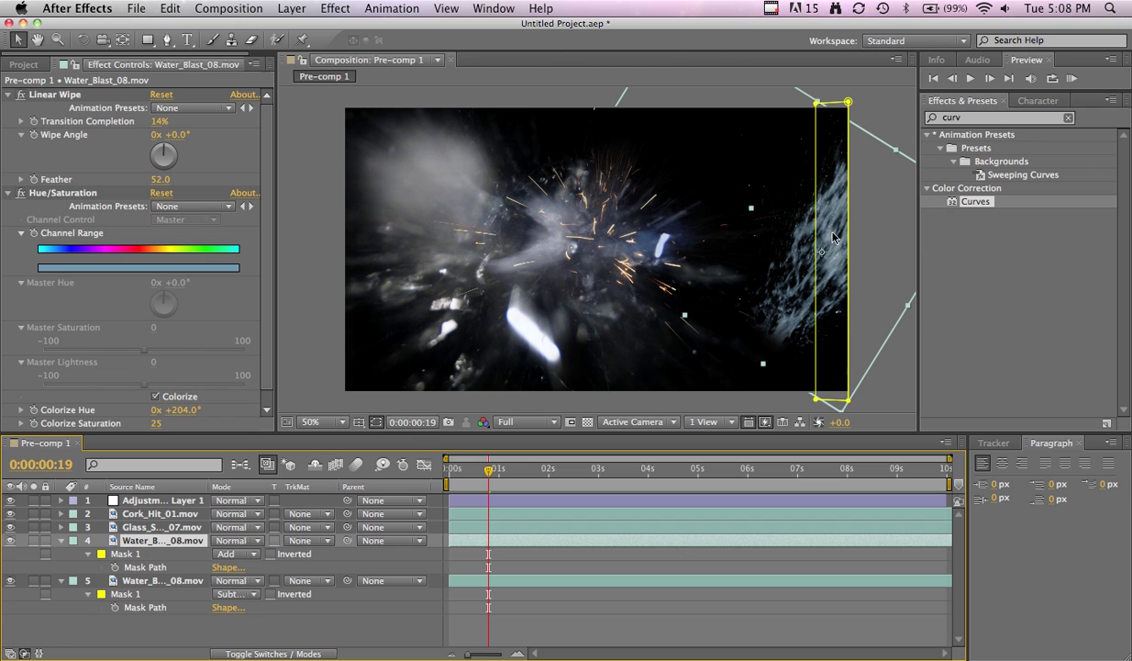
{"action": "left_click_drag", "start_coordinate": [833, 237], "coordinate": [363, 241]}
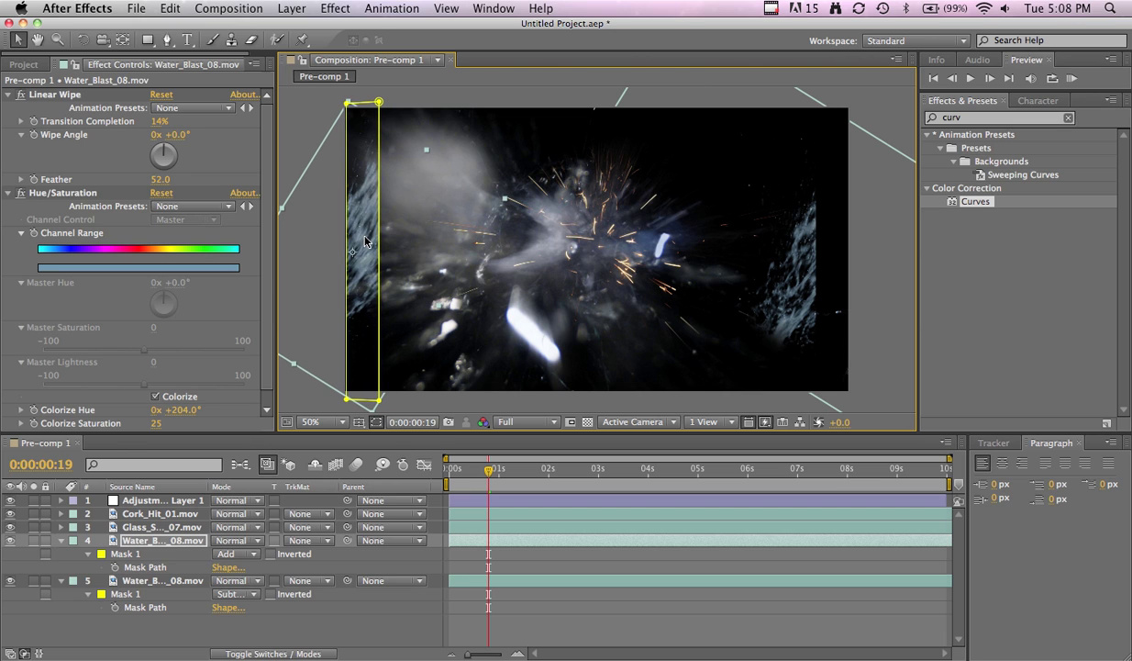
{"action": "left_click", "coordinate": [377, 422]}
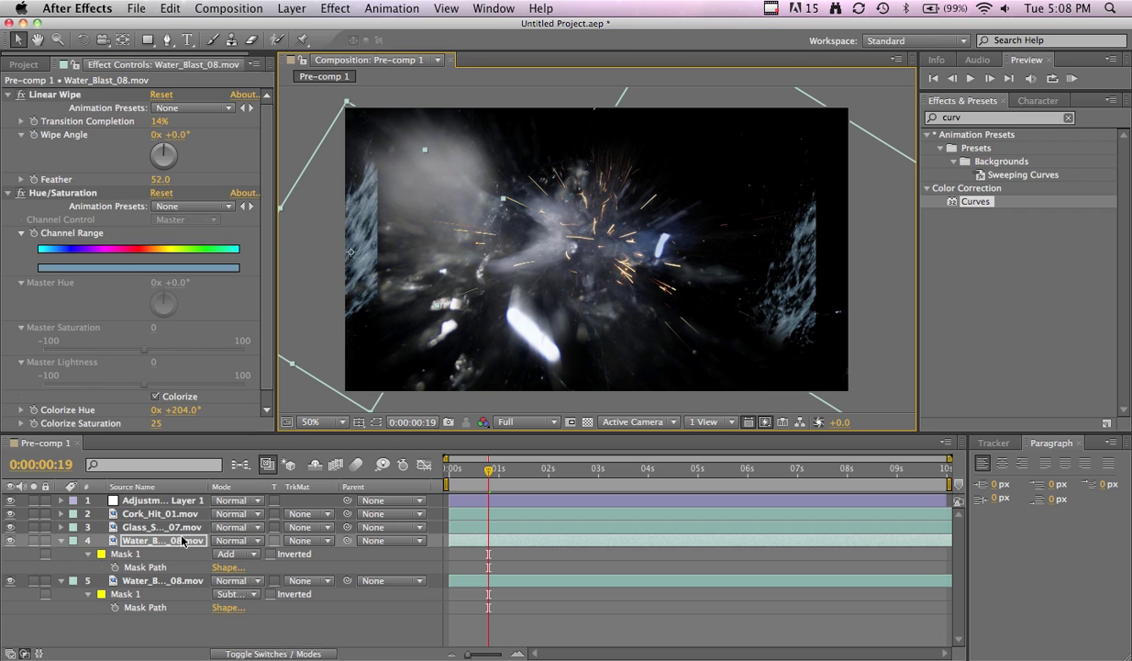
{"action": "left_click", "coordinate": [377, 422]}
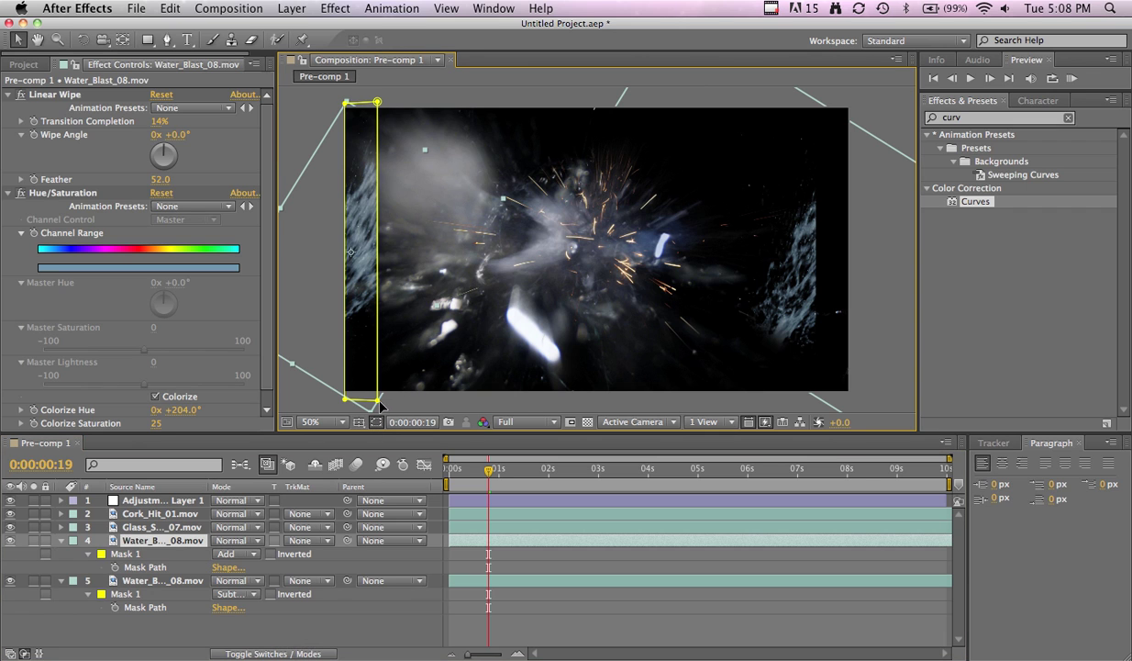
{"action": "left_click_drag", "start_coordinate": [377, 399], "coordinate": [606, 411]}
{"action": "left_click_drag", "start_coordinate": [377, 101], "coordinate": [449, 100]}
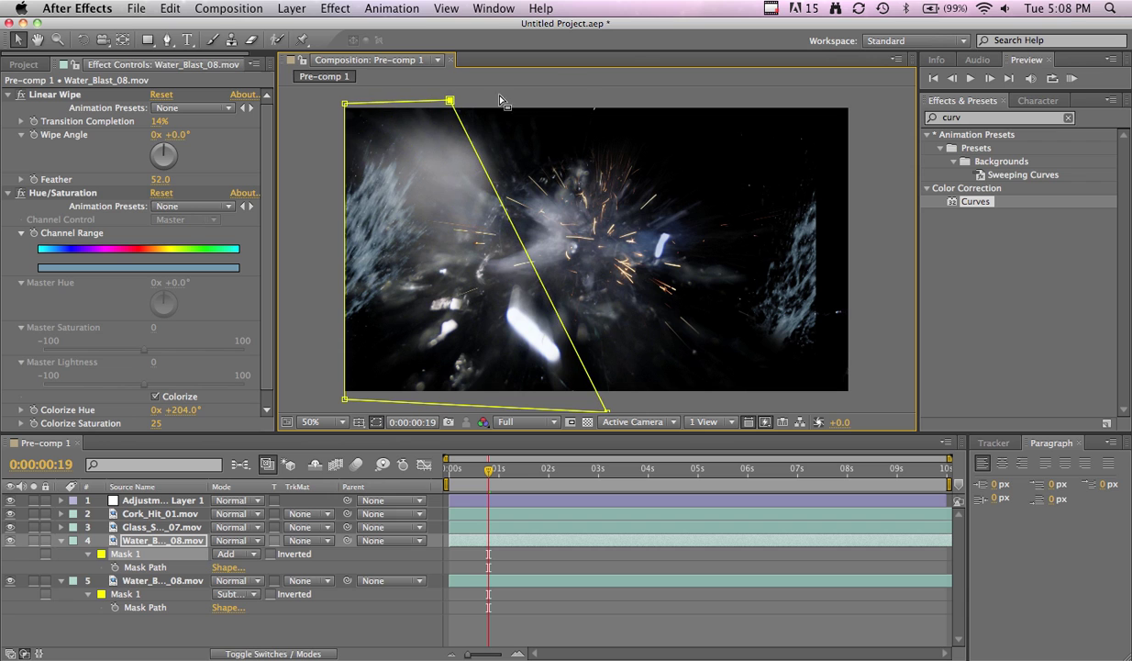
Nudge layer 5's mask slightly right and hide mask outlines to view the result
{"action": "left_click", "coordinate": [157, 581]}
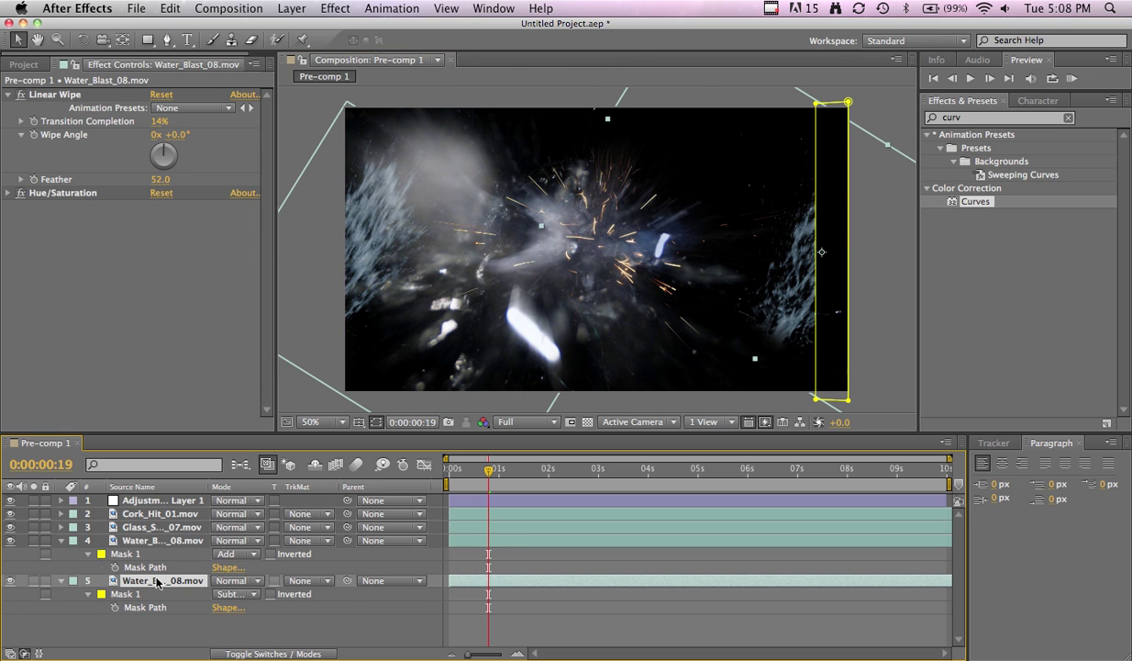
{"action": "left_click", "coordinate": [240, 580]}
{"action": "left_click", "coordinate": [193, 579]}
{"action": "key", "text": "Right"}
{"action": "key", "text": "Right"}
{"action": "key", "text": "Right"}
{"action": "key", "text": "Right"}
{"action": "key", "text": "Right"}
{"action": "key", "text": "Right"}
{"action": "key", "text": "Right"}
{"action": "key", "text": "Right"}
{"action": "key", "text": "Right"}
{"action": "key", "text": "Right"}
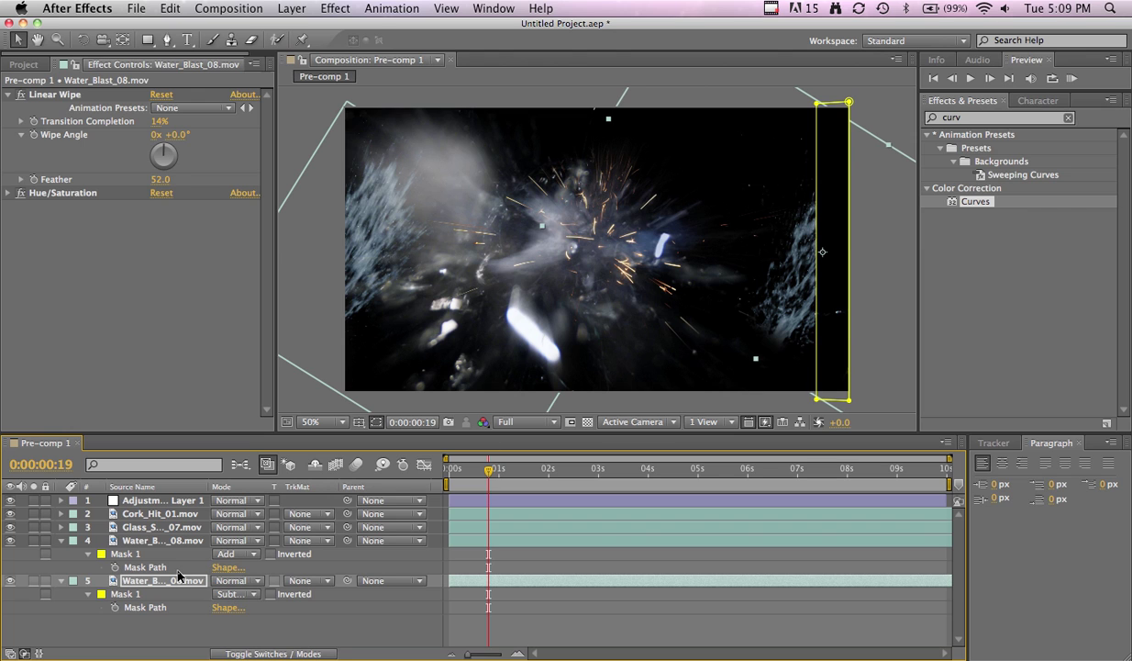
{"action": "key", "text": "Right"}
{"action": "key", "text": "Right"}
{"action": "key", "text": "Right"}
{"action": "key", "text": "Right"}
{"action": "key", "text": "Right"}
{"action": "key", "text": "Right"}
{"action": "key", "text": "Right"}
{"action": "key", "text": "Right"}
{"action": "key", "text": "Right"}
{"action": "key", "text": "Right"}
{"action": "key", "text": "Right"}
{"action": "key", "text": "Right"}
{"action": "key", "text": "Right"}
{"action": "key", "text": "Right"}
{"action": "key", "text": "Right"}
{"action": "key", "text": "Right"}
{"action": "key", "text": "Right"}
{"action": "key", "text": "Right"}
{"action": "key", "text": "Right"}
{"action": "key", "text": "Right"}
{"action": "key", "text": "Right"}
{"action": "key", "text": "Right"}
{"action": "key", "text": "Right"}
{"action": "key", "text": "Right"}
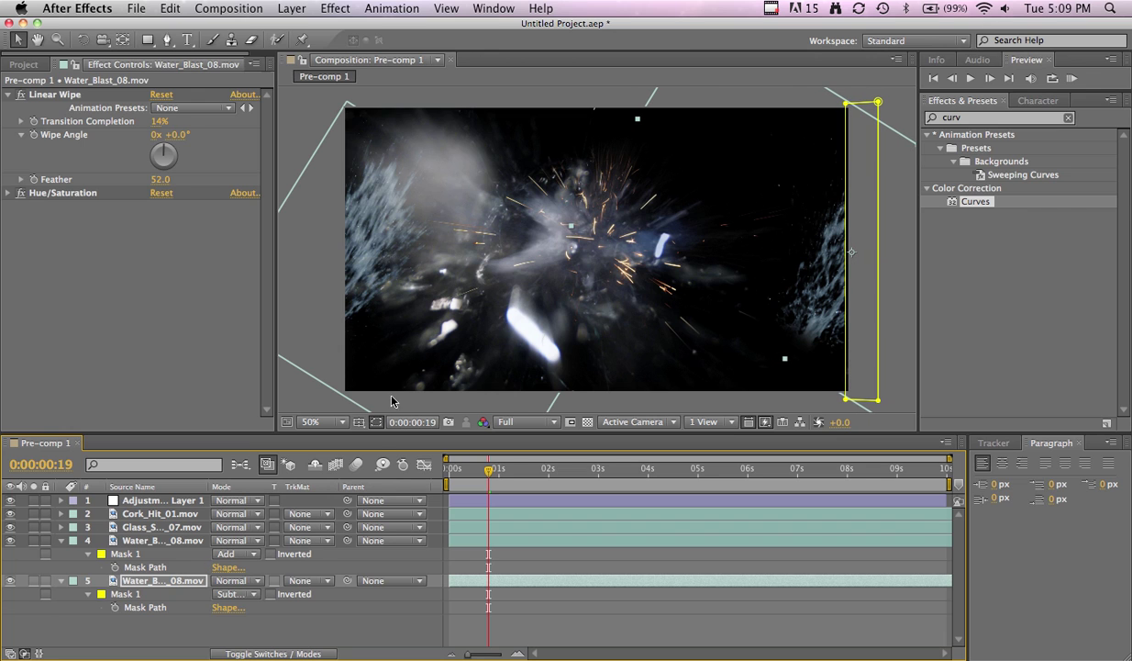
{"action": "left_click", "coordinate": [377, 422]}
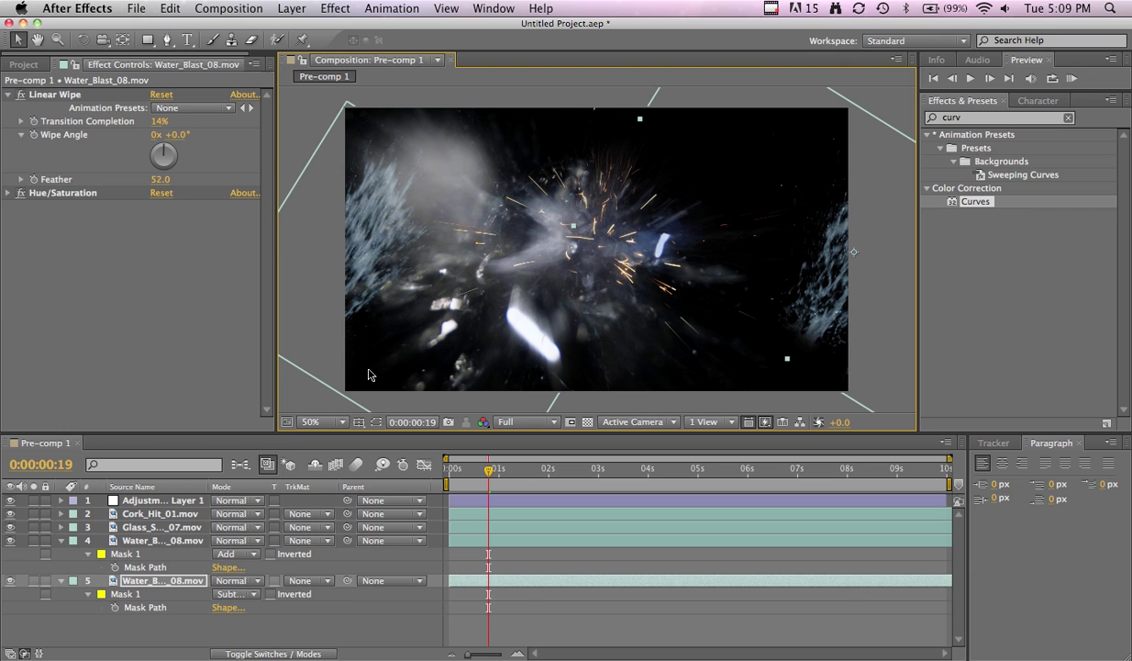
Draw a large closed polygon mask around the frame on the Glass_Smash_07 layer
{"action": "left_click", "coordinate": [170, 529]}
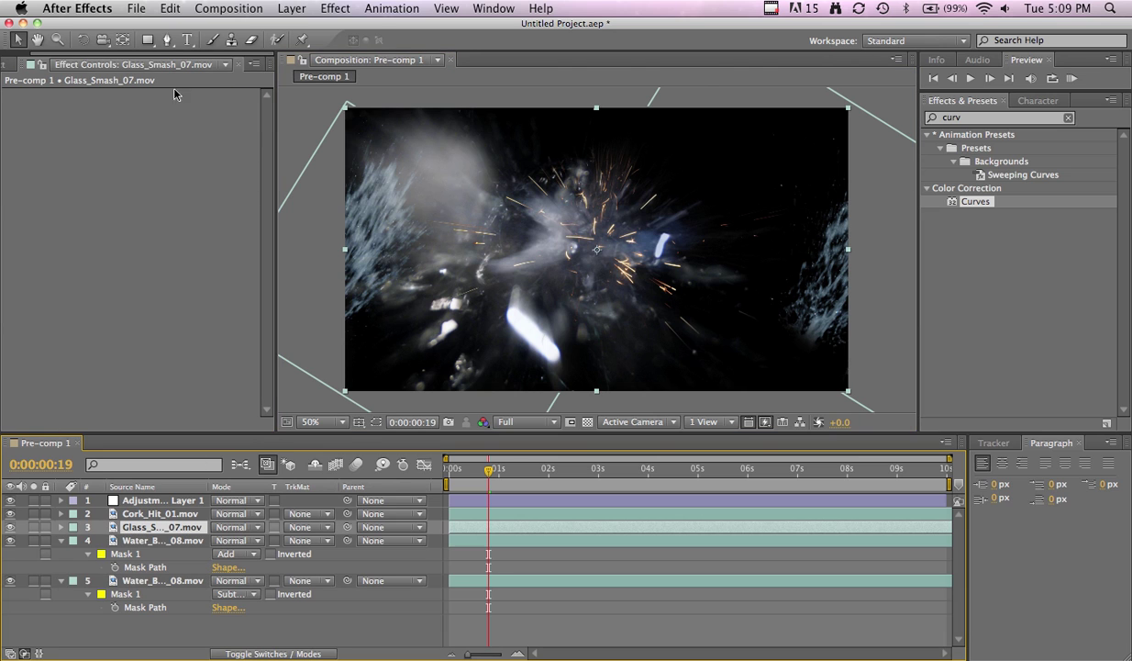
{"action": "left_click", "coordinate": [166, 39]}
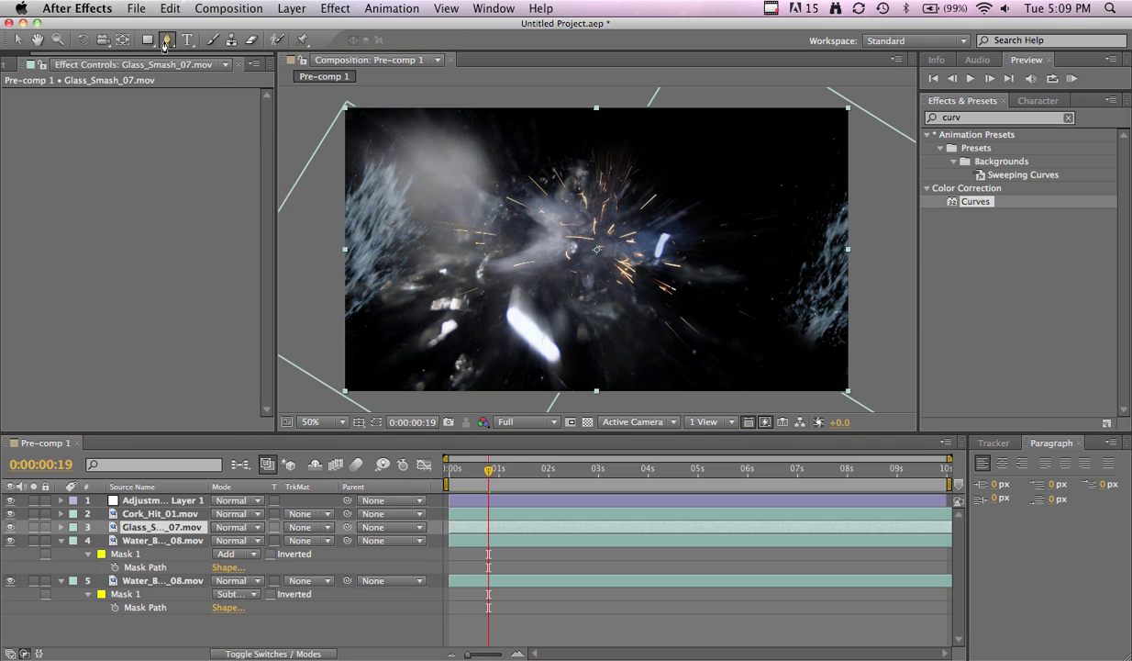
{"action": "left_click", "coordinate": [492, 121]}
{"action": "left_click", "coordinate": [366, 149]}
{"action": "left_click", "coordinate": [355, 239]}
{"action": "left_click", "coordinate": [373, 378]}
{"action": "left_click", "coordinate": [432, 375]}
{"action": "left_click", "coordinate": [475, 380]}
{"action": "left_click", "coordinate": [532, 385]}
{"action": "left_click", "coordinate": [591, 378]}
{"action": "left_click", "coordinate": [644, 372]}
{"action": "left_click", "coordinate": [681, 374]}
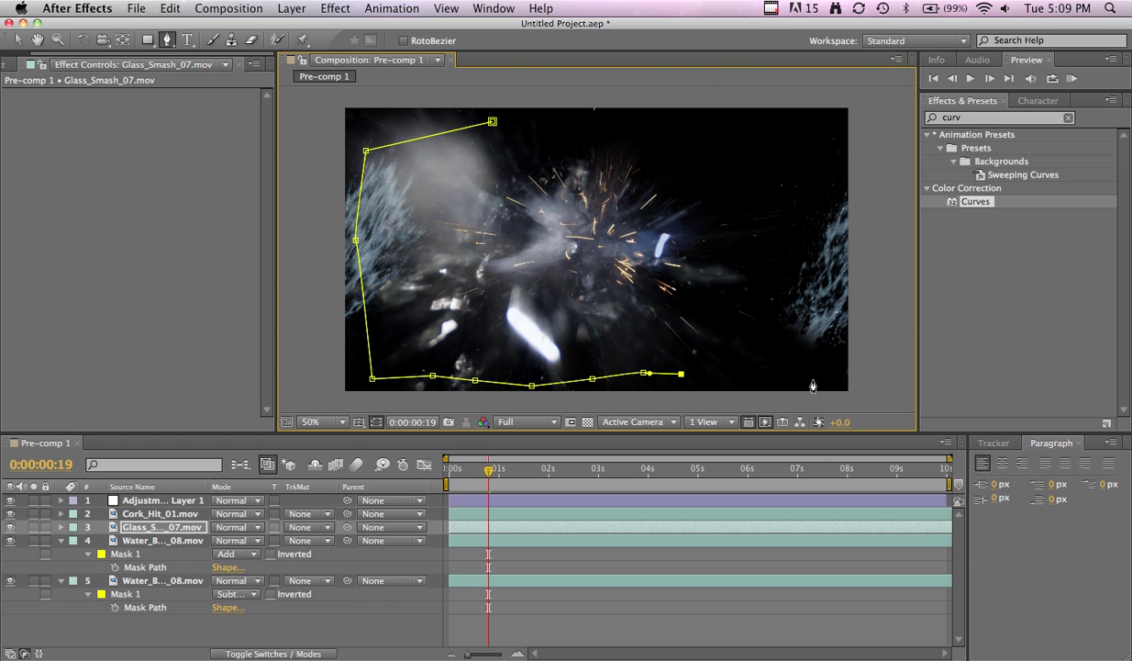
{"action": "left_click", "coordinate": [886, 363]}
{"action": "left_click", "coordinate": [835, 100]}
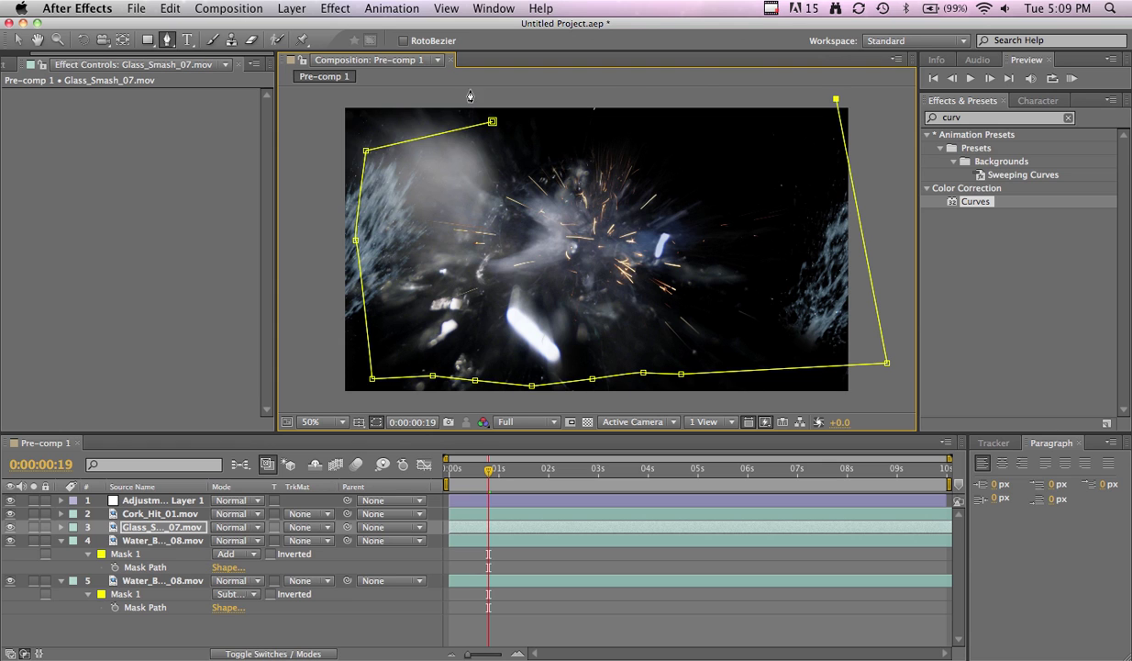
{"action": "left_click", "coordinate": [509, 102]}
{"action": "left_click", "coordinate": [493, 122]}
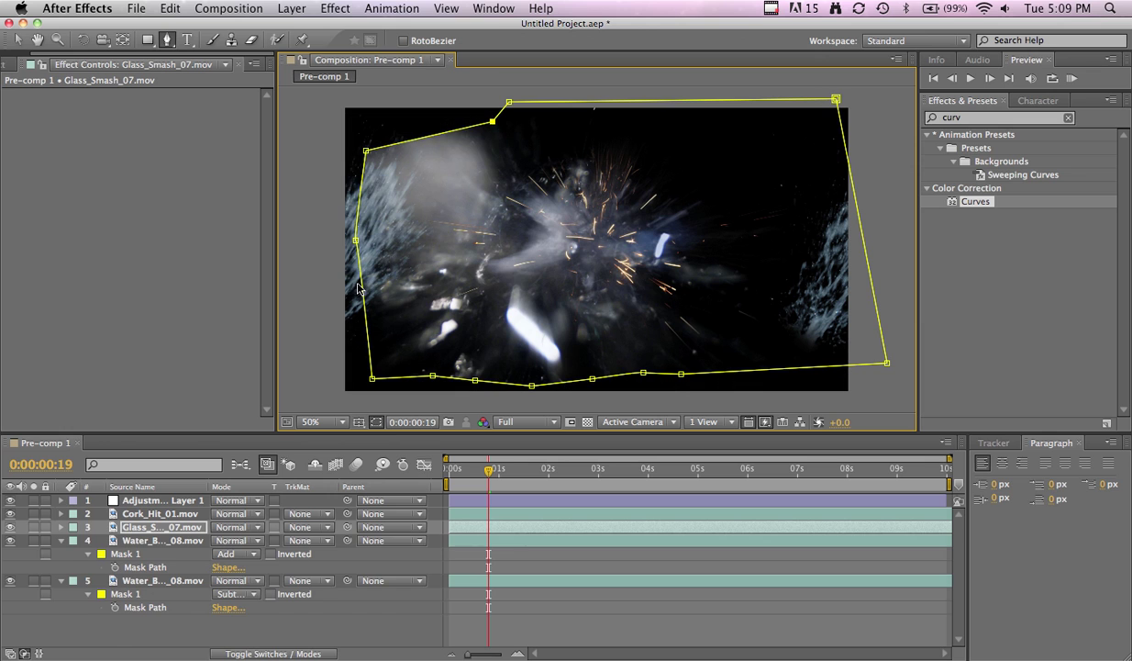
Set the mask feather to 126 pixels, collapse the layers and select them all
{"action": "key", "text": "f"}
{"action": "left_click_drag", "start_coordinate": [231, 554], "coordinate": [356, 561]}
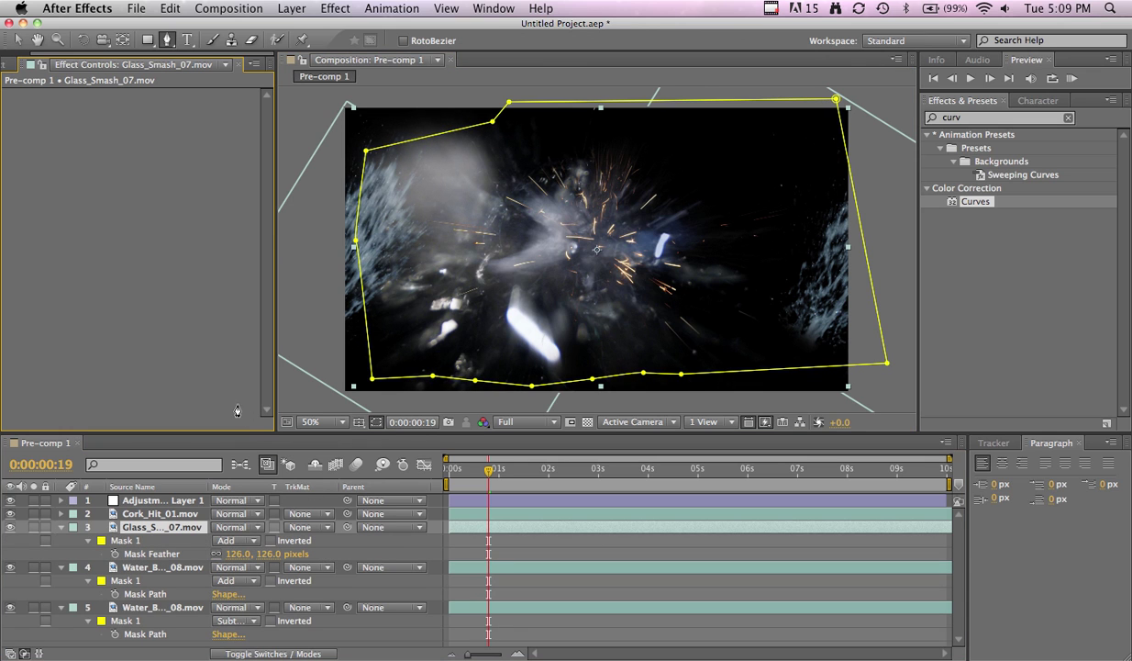
{"action": "left_click", "coordinate": [377, 423]}
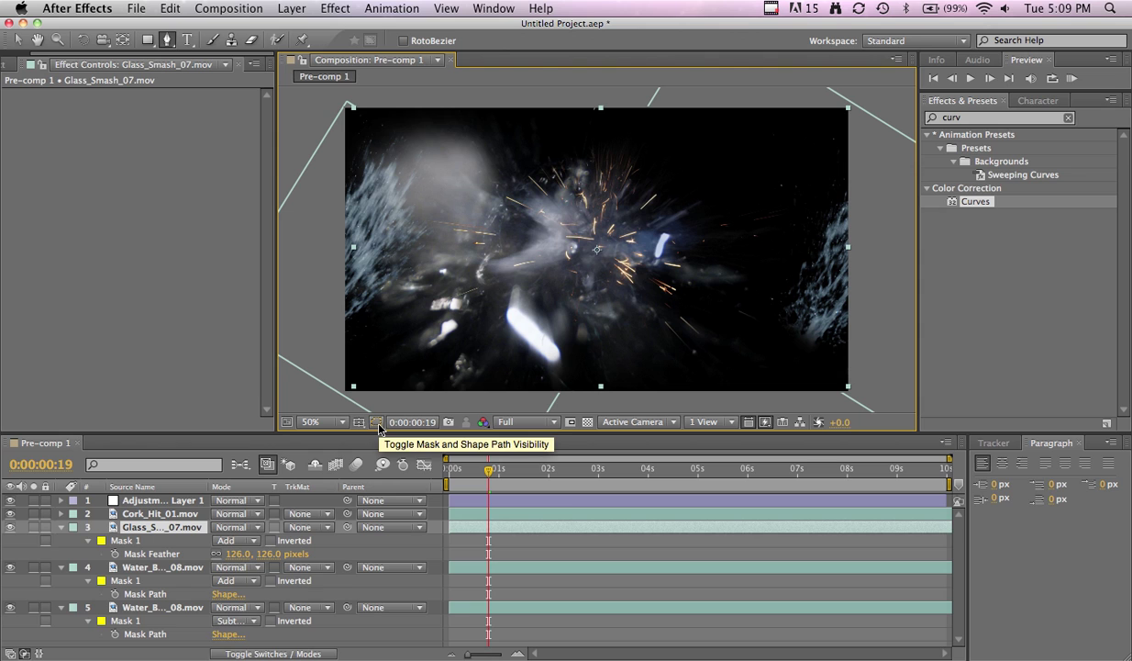
{"action": "left_click", "coordinate": [62, 534]}
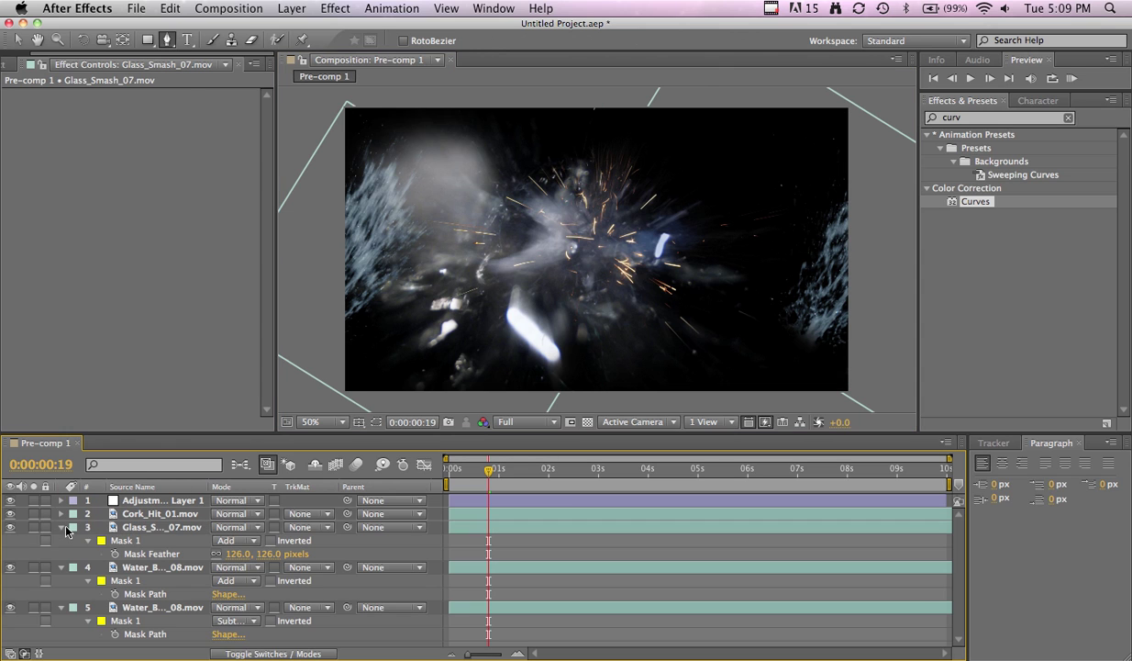
{"action": "left_click", "coordinate": [61, 528]}
{"action": "left_click", "coordinate": [61, 540]}
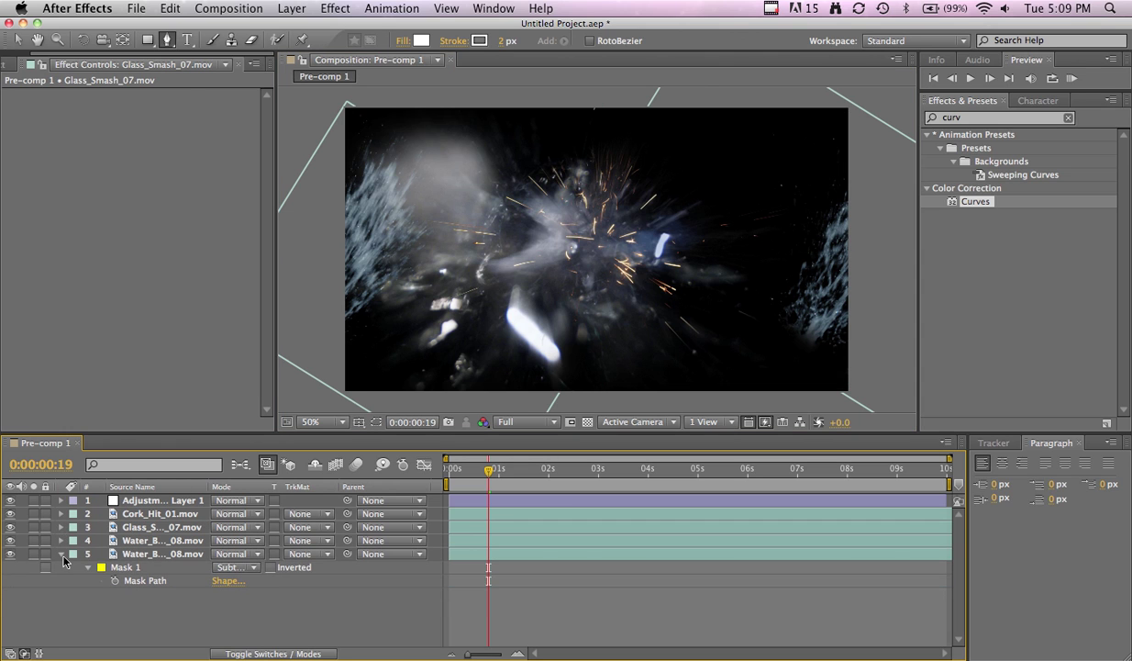
{"action": "left_click", "coordinate": [61, 553]}
{"action": "key", "text": "super+a"}
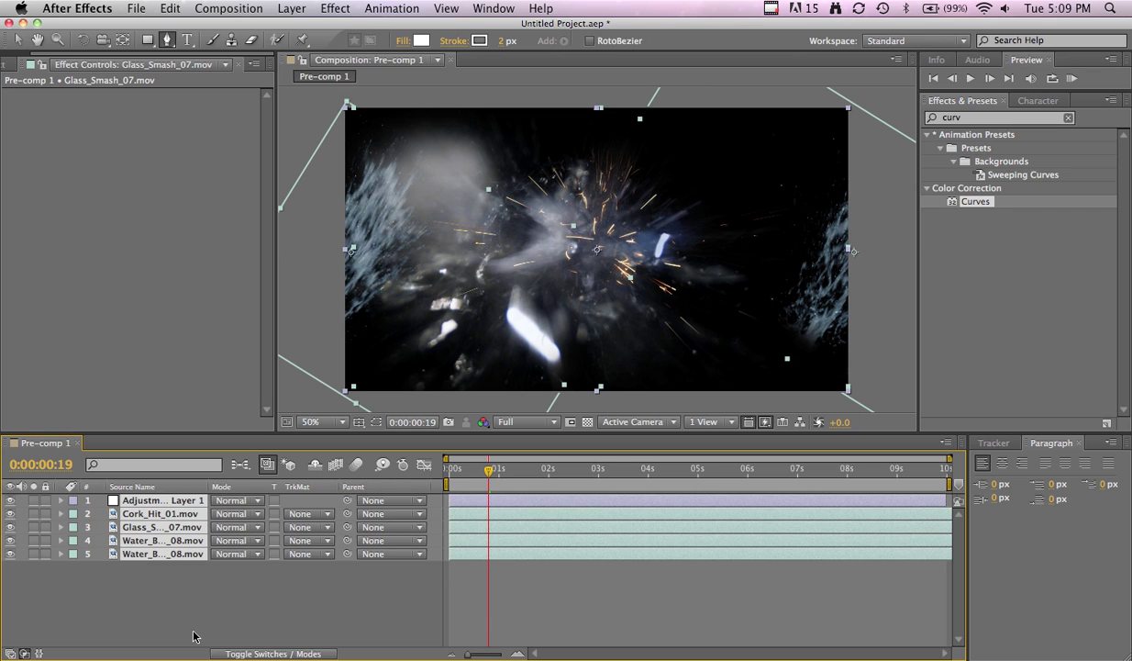
Nest all layers into Pre-comp 2, apply the Orb 3.0 preset and adjust its rotation angles
{"action": "key", "text": "super+shift+c"}
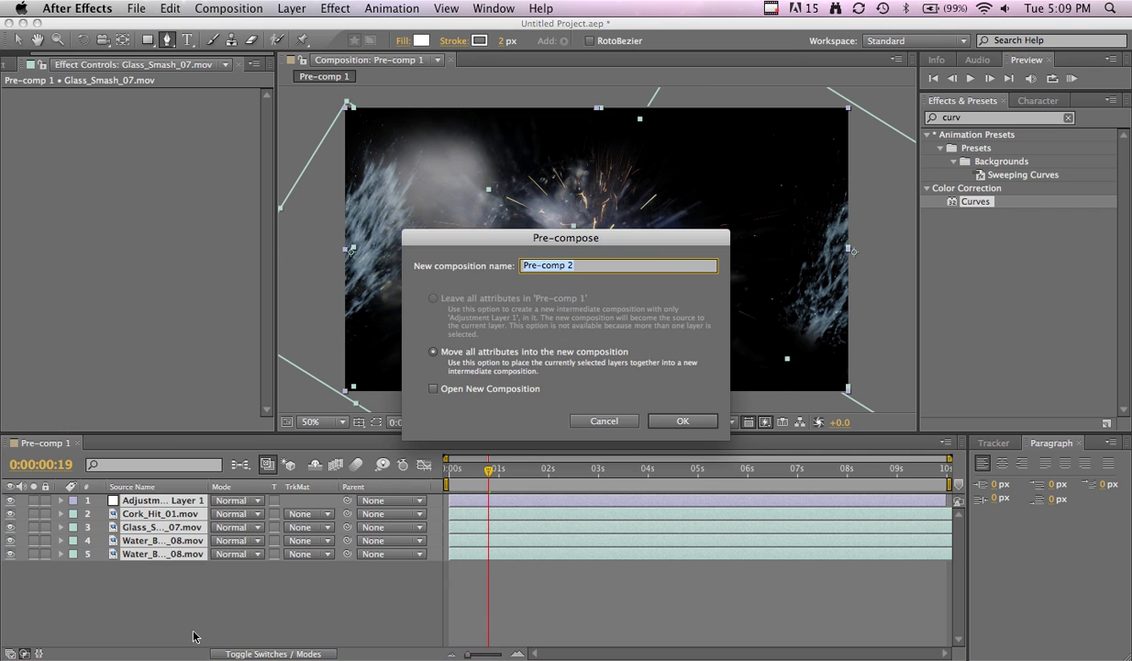
{"action": "key", "text": "Return"}
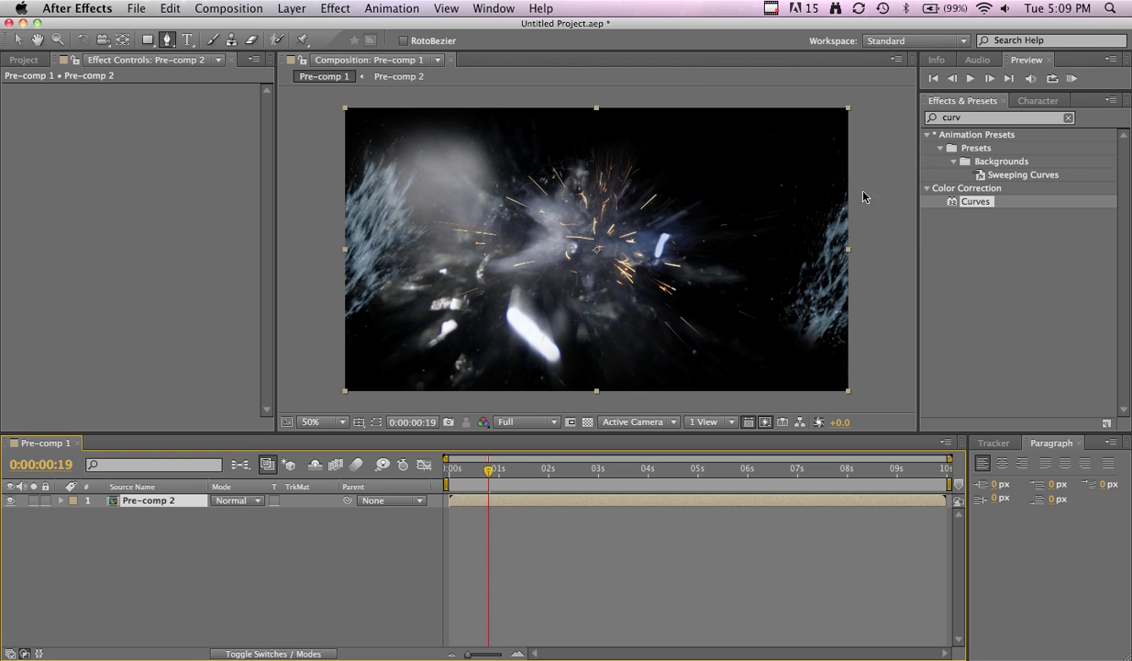
{"action": "left_click", "coordinate": [980, 119]}
{"action": "type", "text": "orb"}
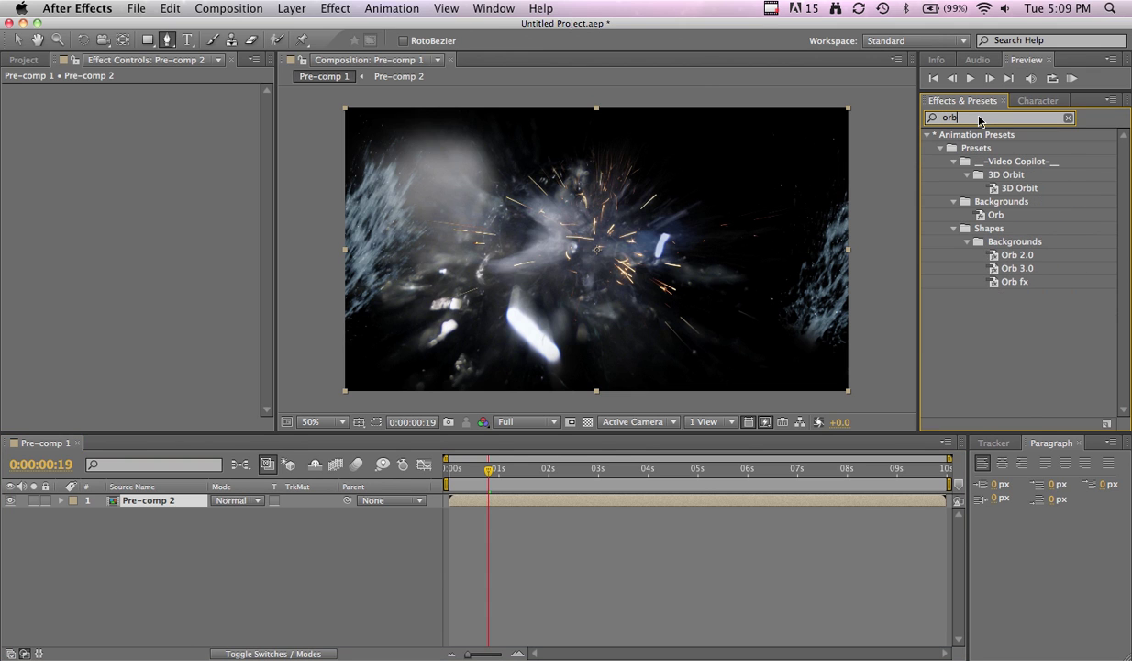
{"action": "double_click", "coordinate": [1009, 267]}
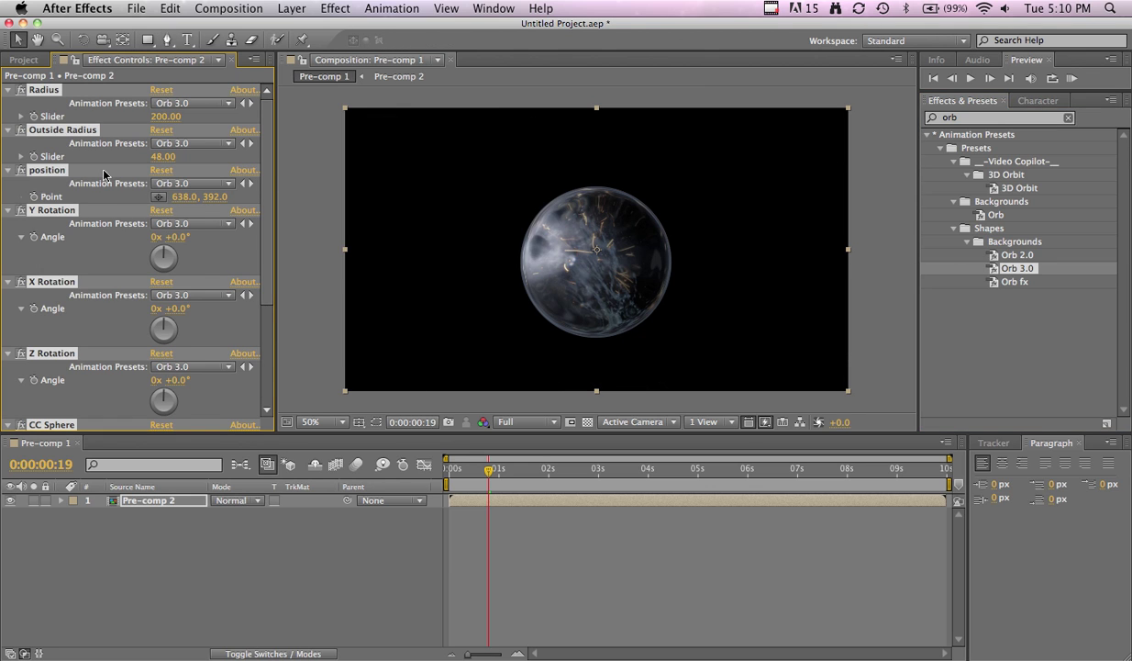
{"action": "left_click_drag", "start_coordinate": [177, 236], "coordinate": [303, 259]}
Delete all Orb preset effects and apply CC Sphere to Pre-comp 2
{"action": "key", "text": "ctrl+a"}
{"action": "key", "text": "Delete"}
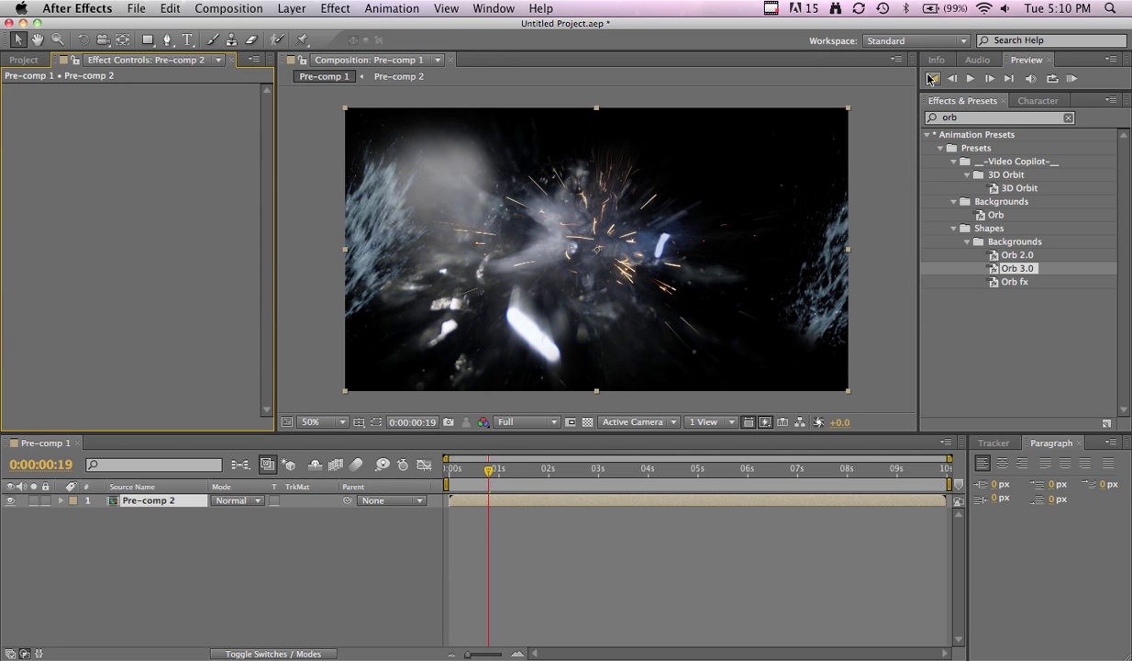
{"action": "left_click", "coordinate": [1004, 117]}
{"action": "type", "text": "cc sp"}
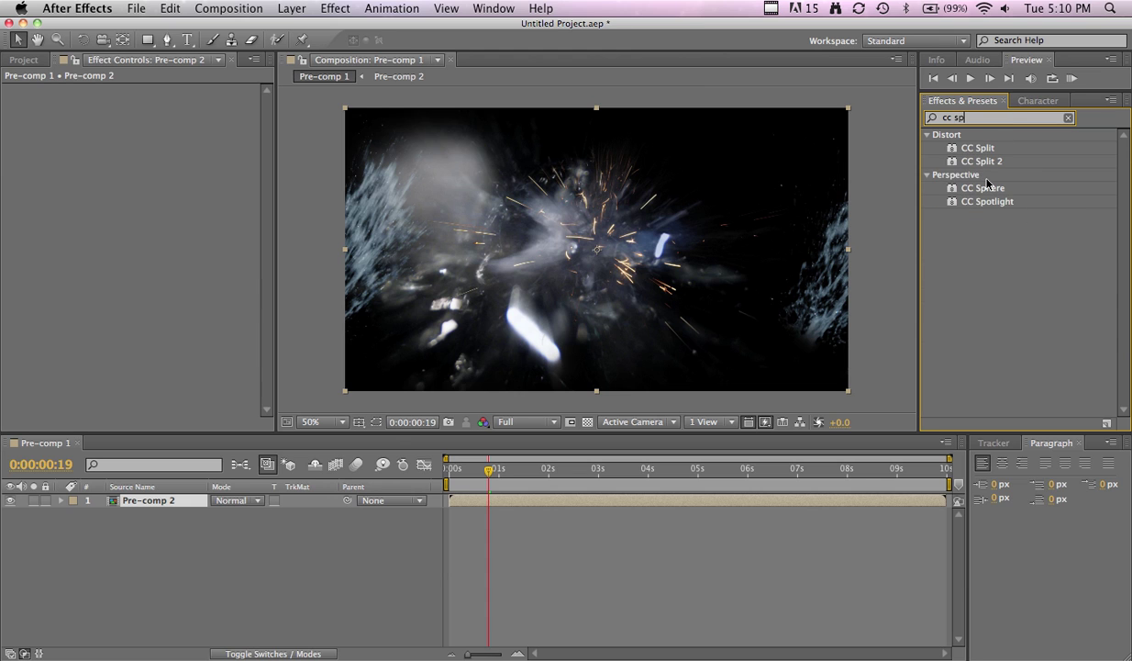
{"action": "key", "text": "BackSpace"}
{"action": "type", "text": "h"}
{"action": "key", "text": "BackSpace"}
{"action": "type", "text": "ph"}
{"action": "left_click_drag", "start_coordinate": [949, 147], "coordinate": [738, 179]}
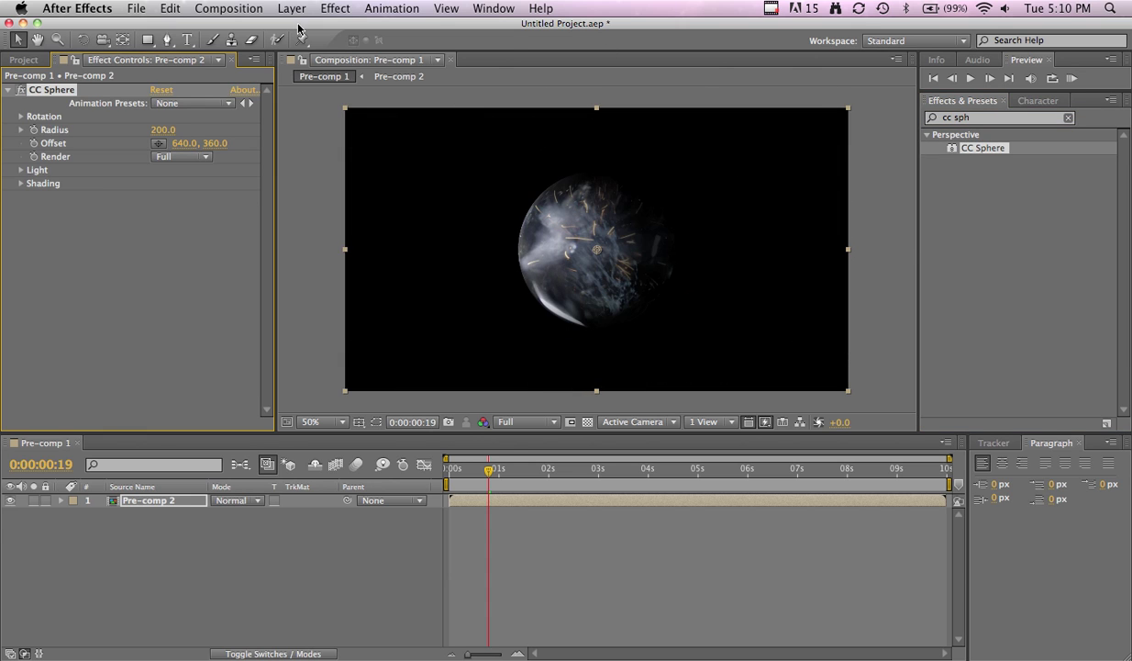
Add CC Radial ScaleWipe at 48% with Reverse Transition, then set CC Sphere radius to 311
{"action": "left_click", "coordinate": [339, 8]}
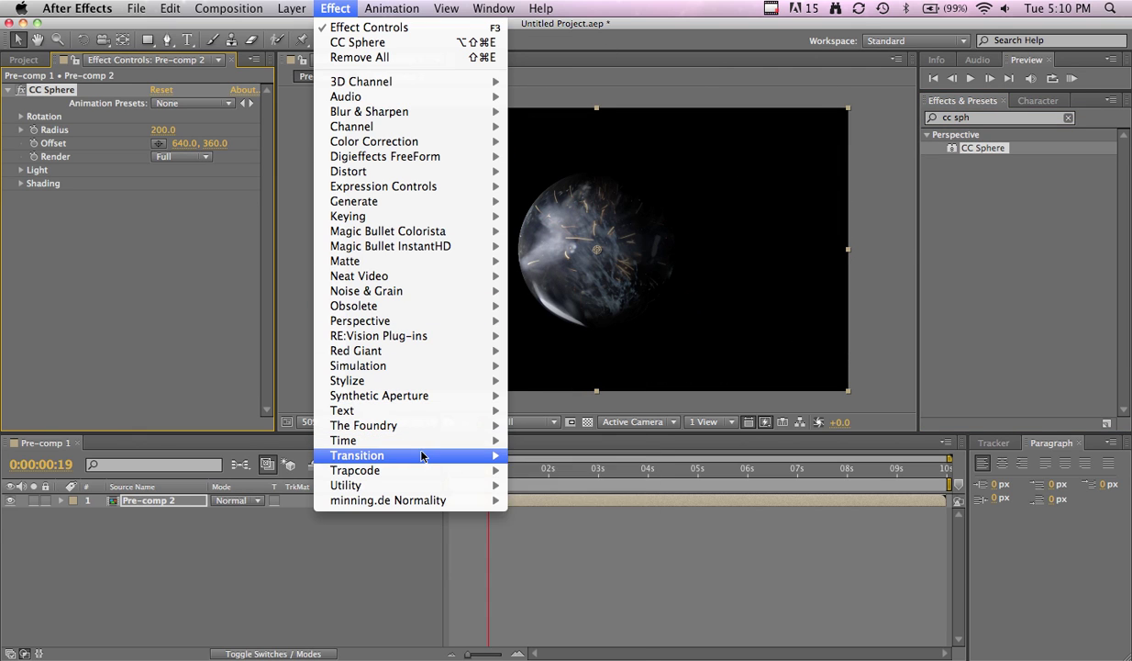
{"action": "mouse_move", "coordinate": [421, 457]}
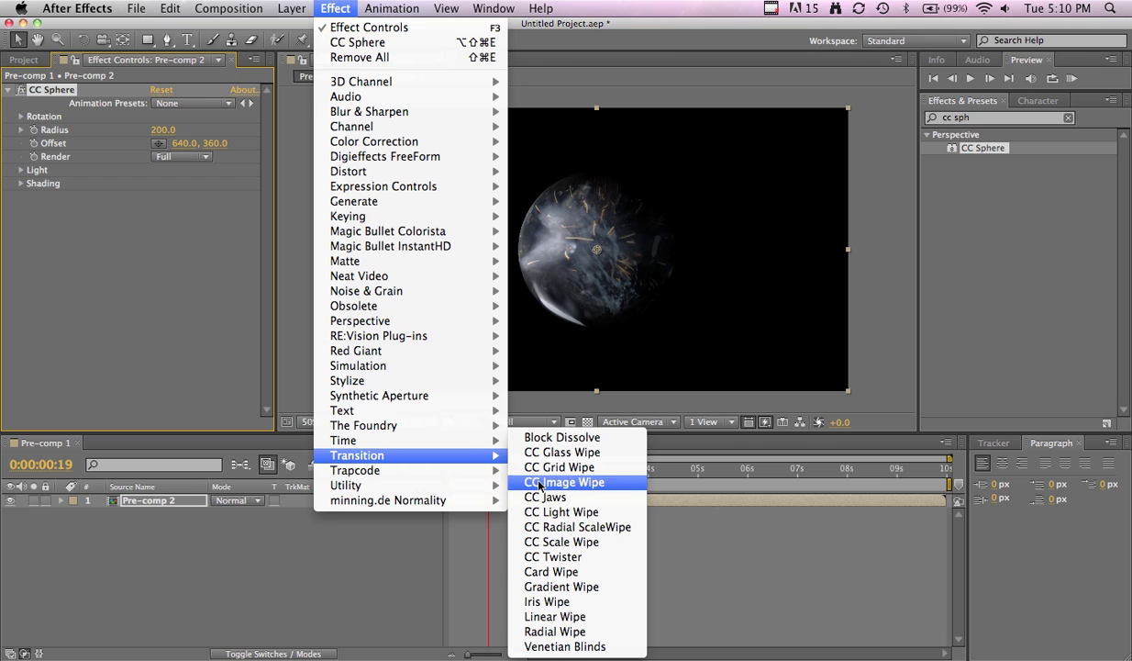
{"action": "left_click", "coordinate": [588, 528]}
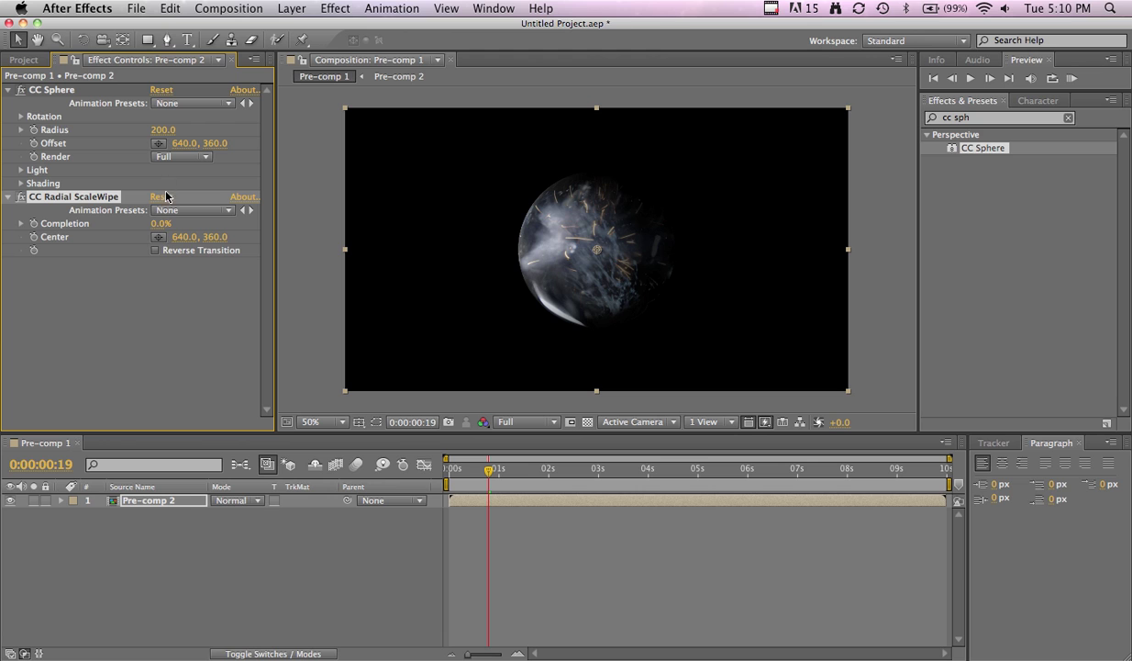
{"action": "mouse_move", "coordinate": [158, 223]}
{"action": "left_mouse_down"}
{"action": "mouse_move", "coordinate": [199, 229]}
{"action": "mouse_move", "coordinate": [159, 222]}
{"action": "left_mouse_up"}
{"action": "left_click", "coordinate": [155, 250]}
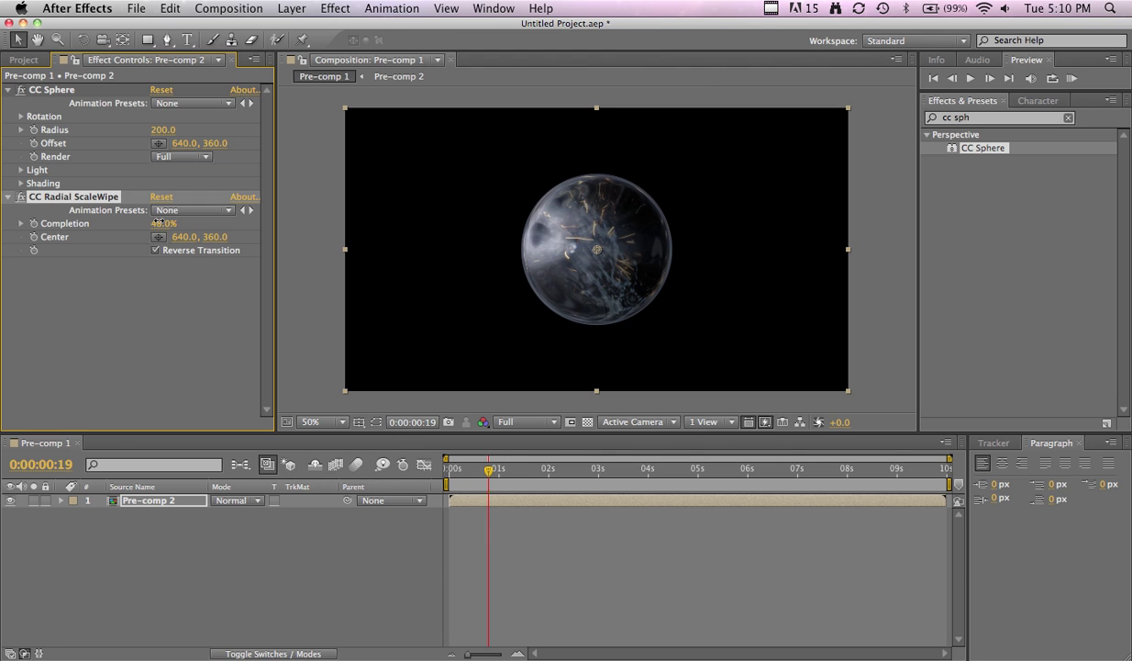
{"action": "left_click", "coordinate": [8, 196]}
{"action": "left_click_drag", "start_coordinate": [163, 130], "coordinate": [276, 145]}
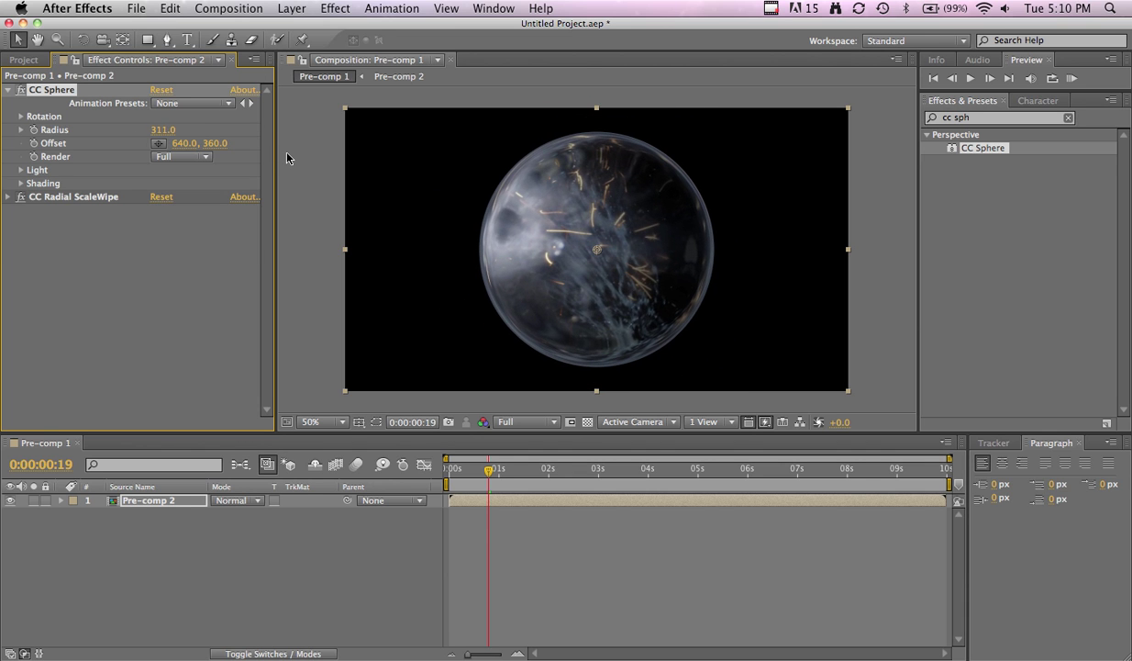
Set the CC Sphere light intensity to 128 and its colour to a pale blue
{"action": "left_click", "coordinate": [21, 170]}
{"action": "left_click_drag", "start_coordinate": [163, 184], "coordinate": [190, 184]}
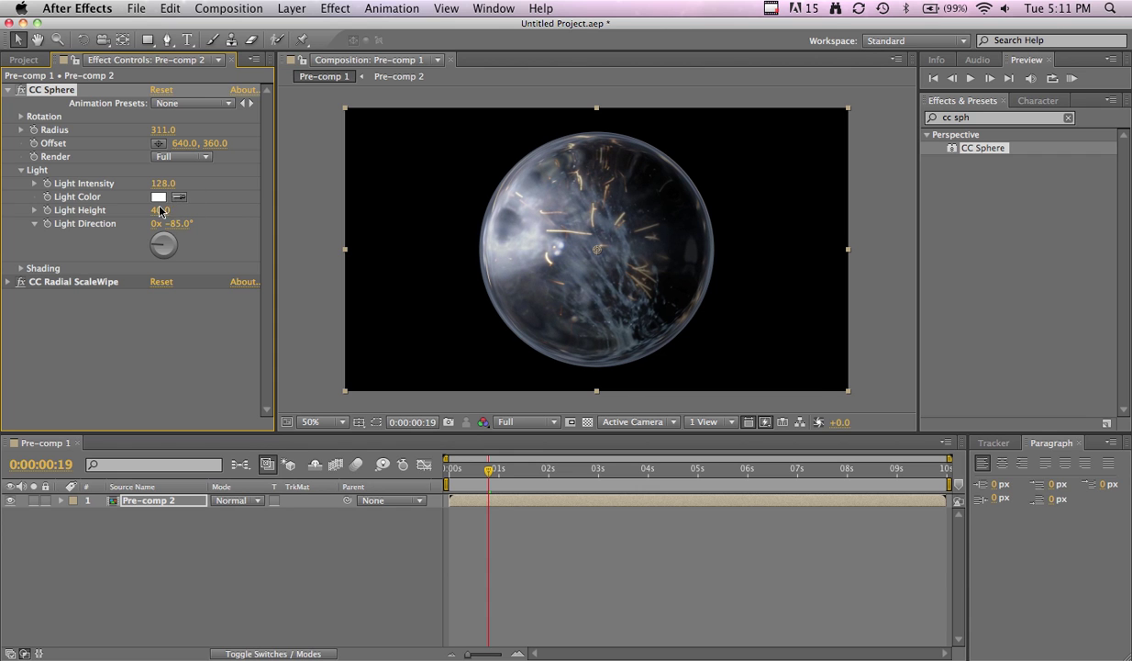
{"action": "left_click", "coordinate": [158, 196]}
{"action": "left_click", "coordinate": [811, 412]}
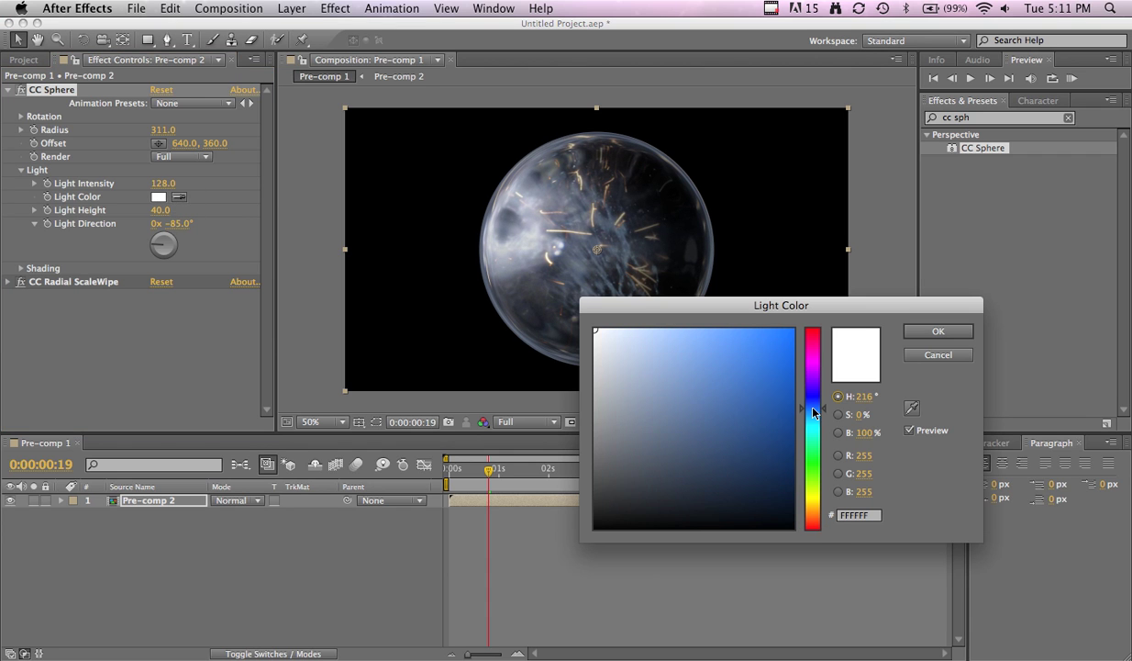
{"action": "left_click", "coordinate": [678, 378]}
{"action": "left_click_drag", "start_coordinate": [679, 378], "coordinate": [676, 371]}
{"action": "left_click", "coordinate": [908, 336]}
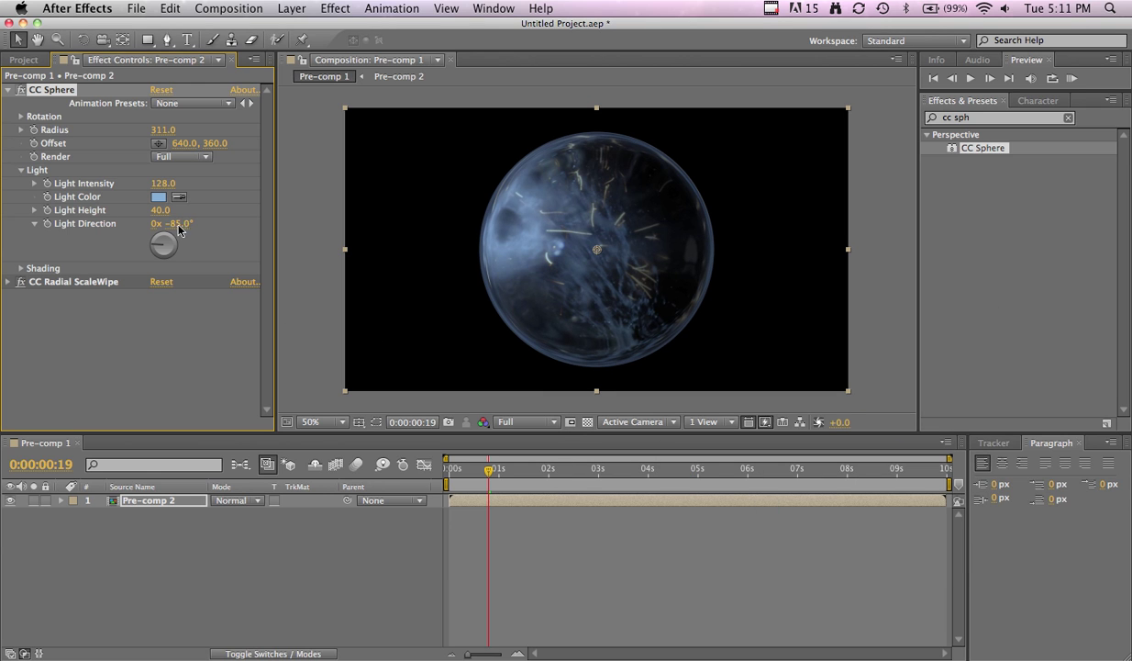
Angle the light direction to +42° so the highlight falls on the sphere's right side
{"action": "left_click_drag", "start_coordinate": [163, 243], "coordinate": [169, 211]}
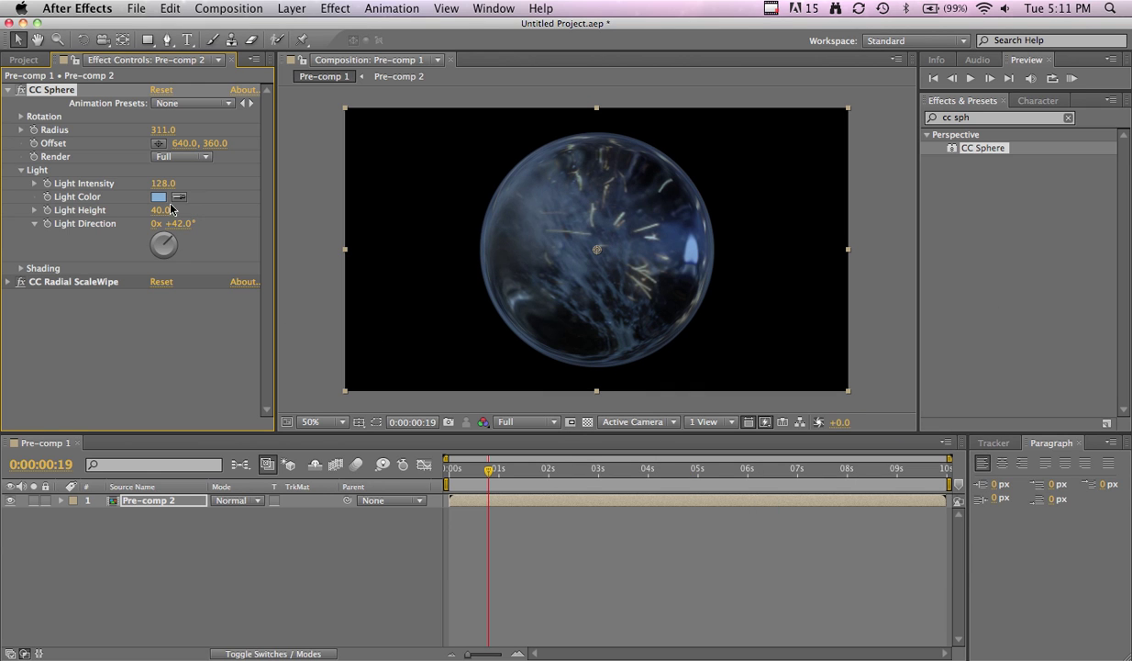
{"action": "left_click", "coordinate": [20, 170]}
{"action": "left_click", "coordinate": [20, 184]}
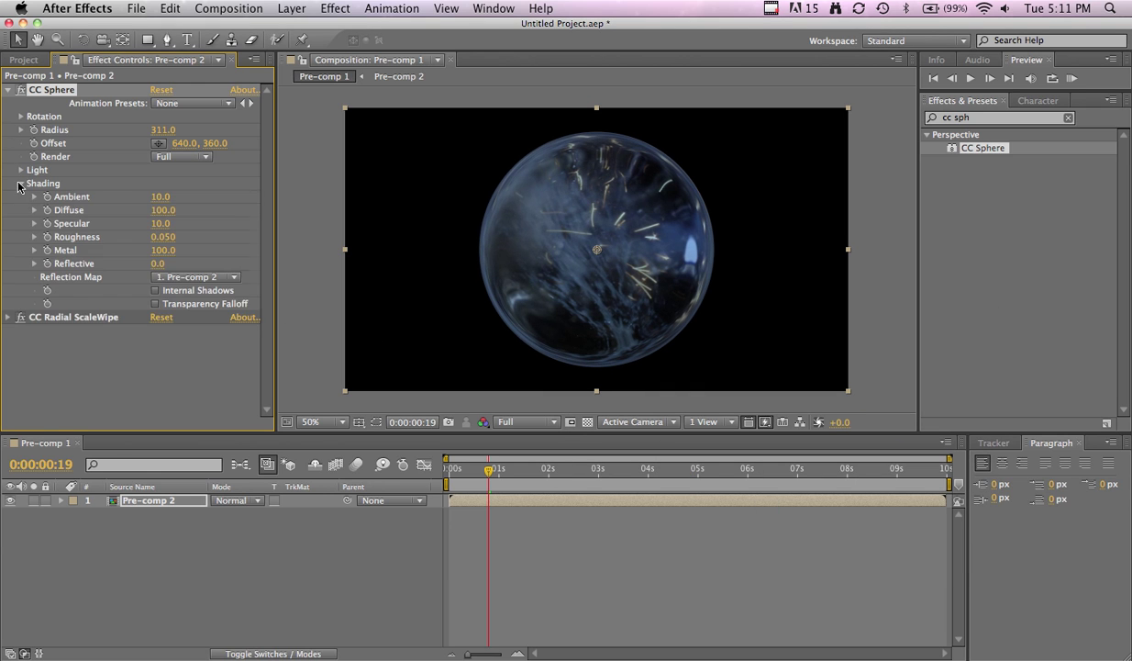
Enable Transparency Falloff, set Reflective to 80 and Diffuse to 50 on CC Sphere
{"action": "left_click", "coordinate": [156, 302]}
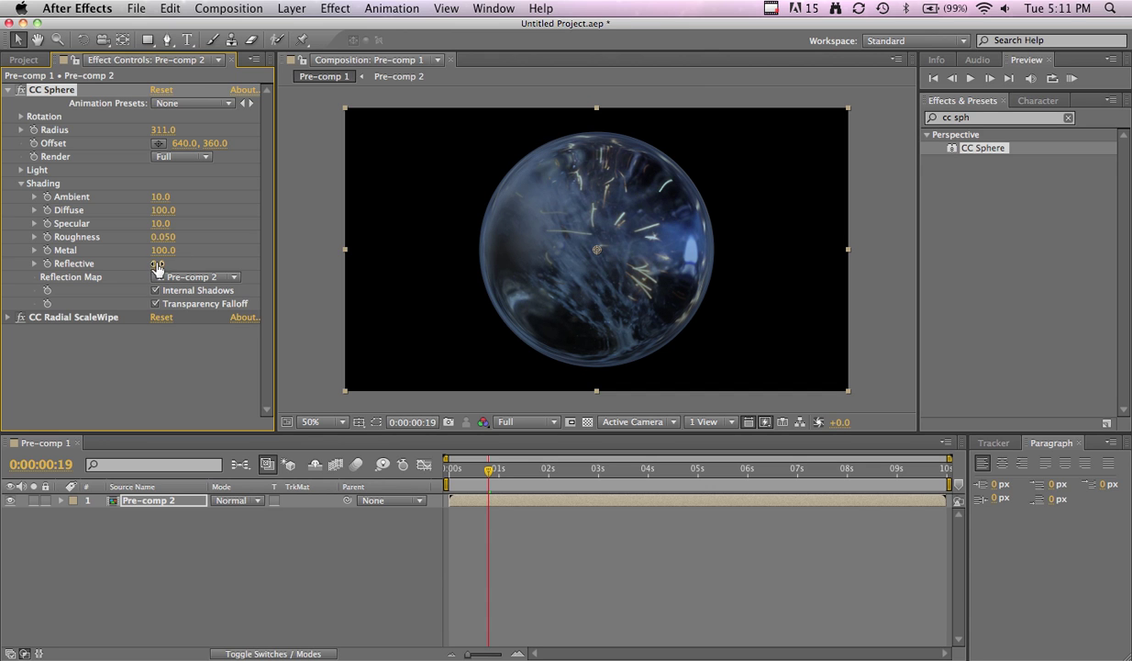
{"action": "left_click_drag", "start_coordinate": [175, 263], "coordinate": [200, 264]}
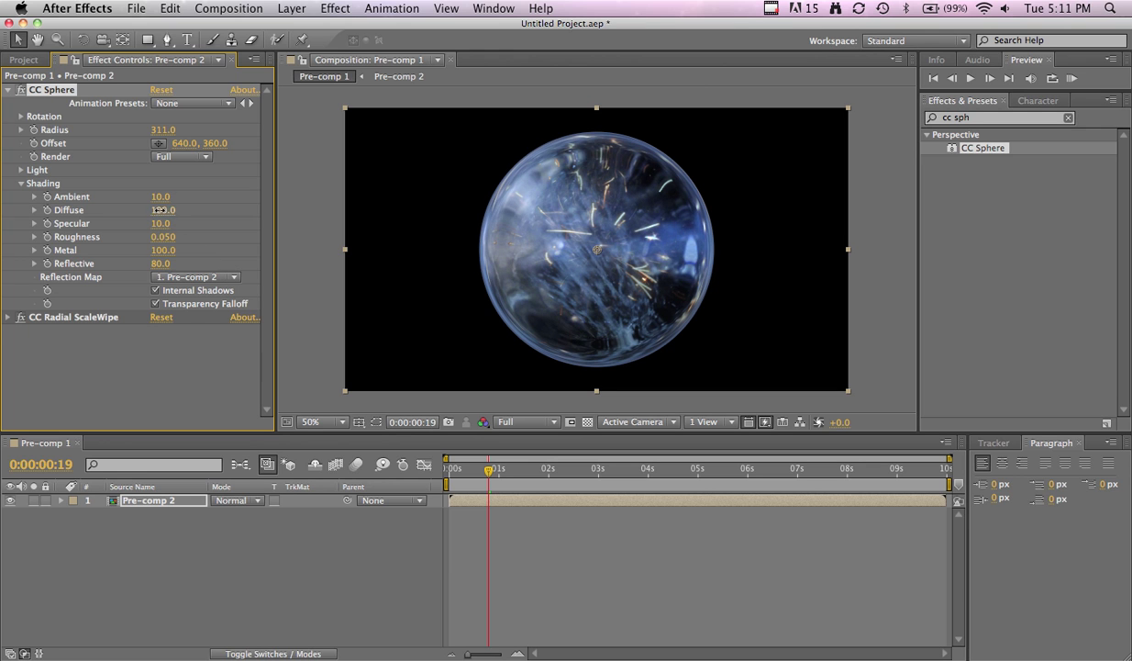
{"action": "left_click_drag", "start_coordinate": [156, 209], "coordinate": [133, 211]}
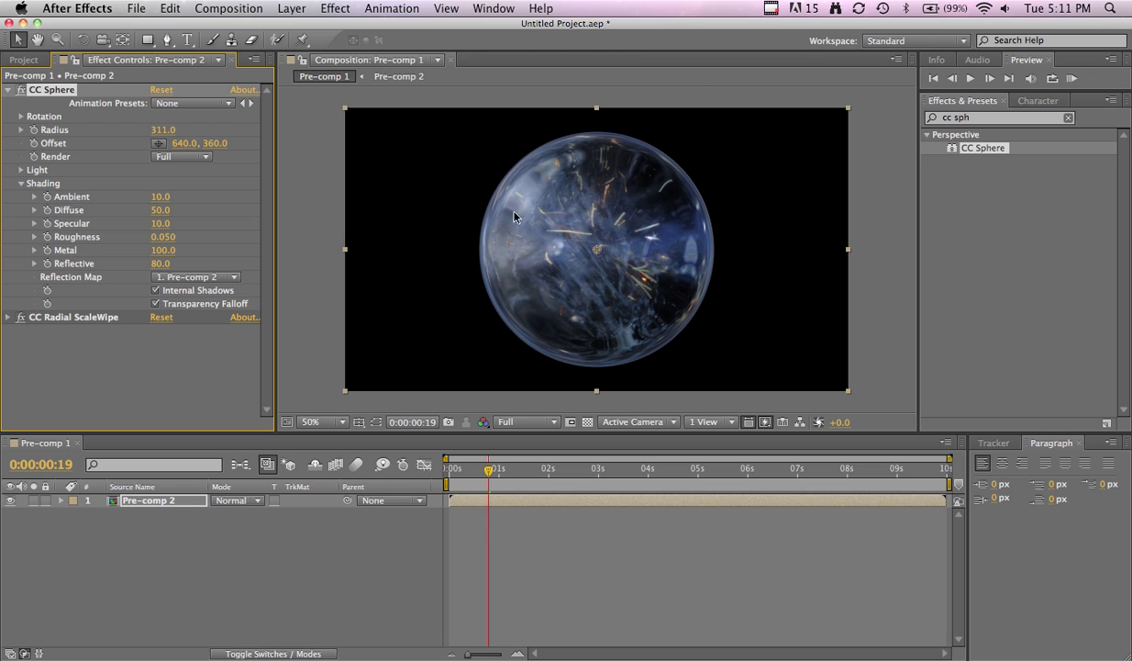
{"action": "left_click", "coordinate": [20, 183]}
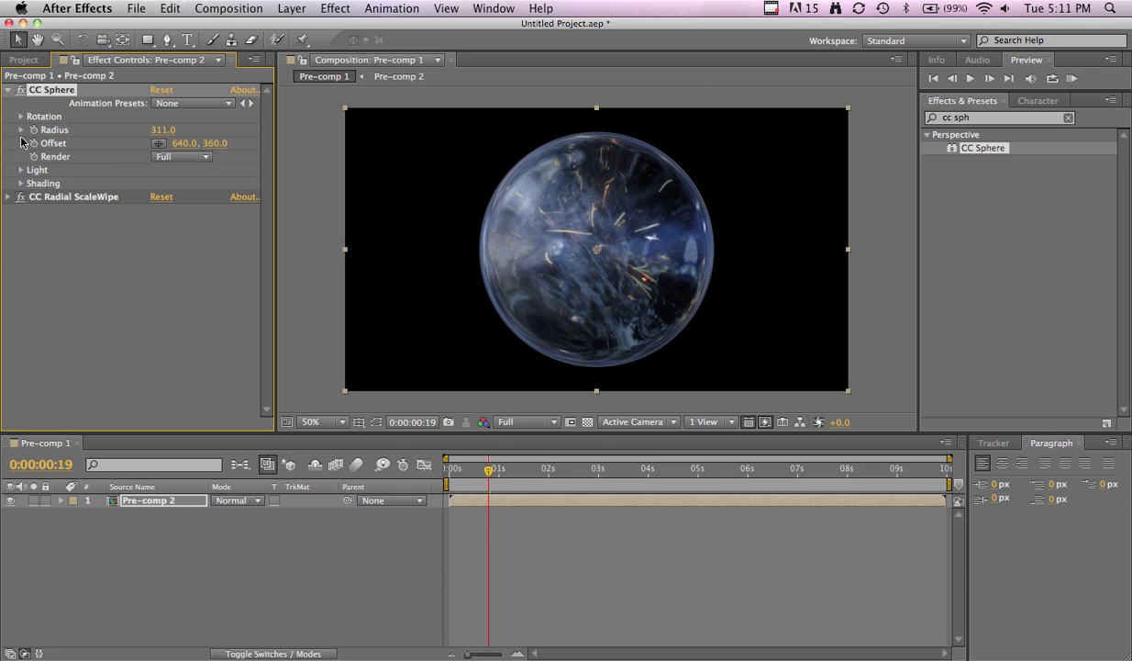
Add Point Control and Slider Control expression-control effects to Pre-comp 2
{"action": "left_click", "coordinate": [8, 90]}
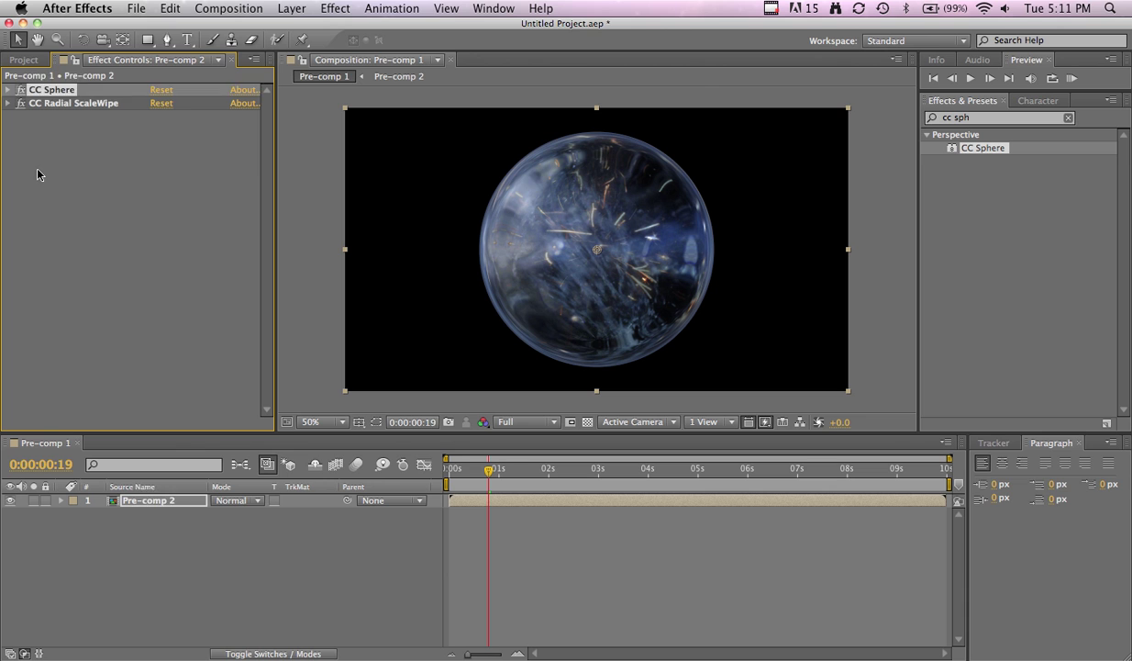
{"action": "left_click", "coordinate": [302, 8]}
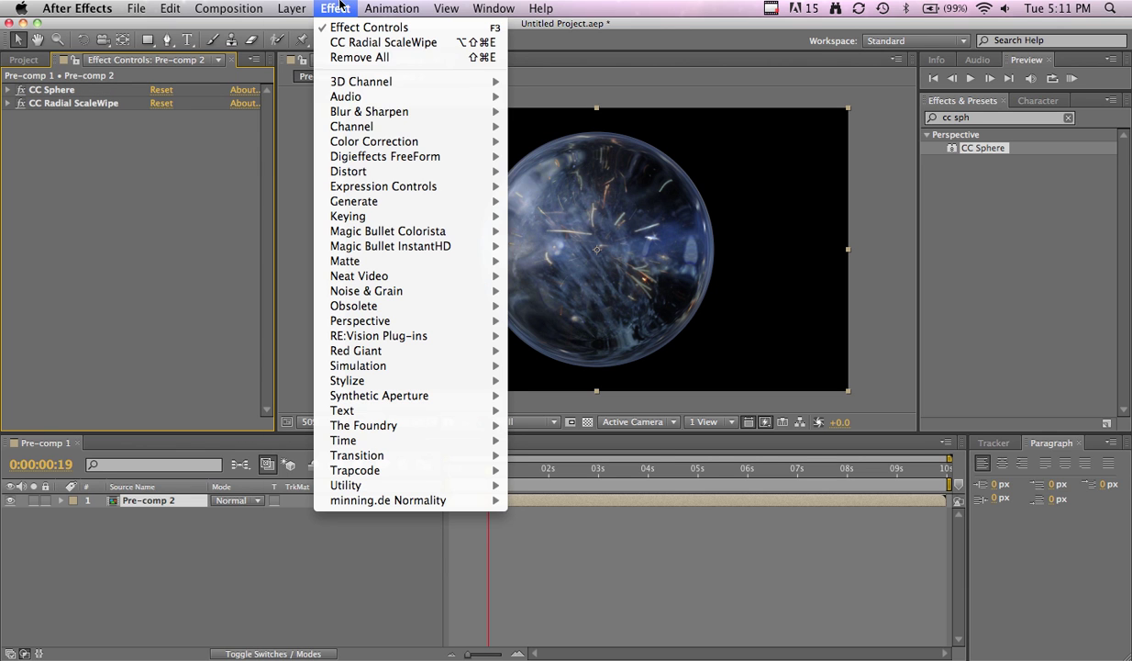
{"action": "mouse_move", "coordinate": [427, 266]}
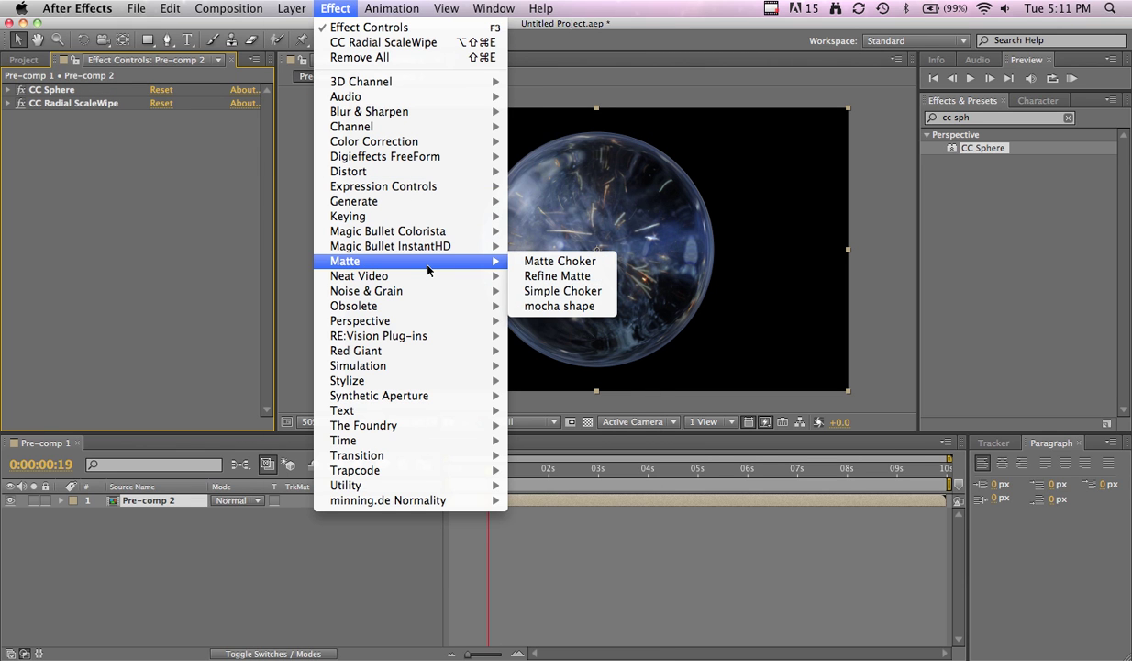
{"action": "mouse_move", "coordinate": [427, 186]}
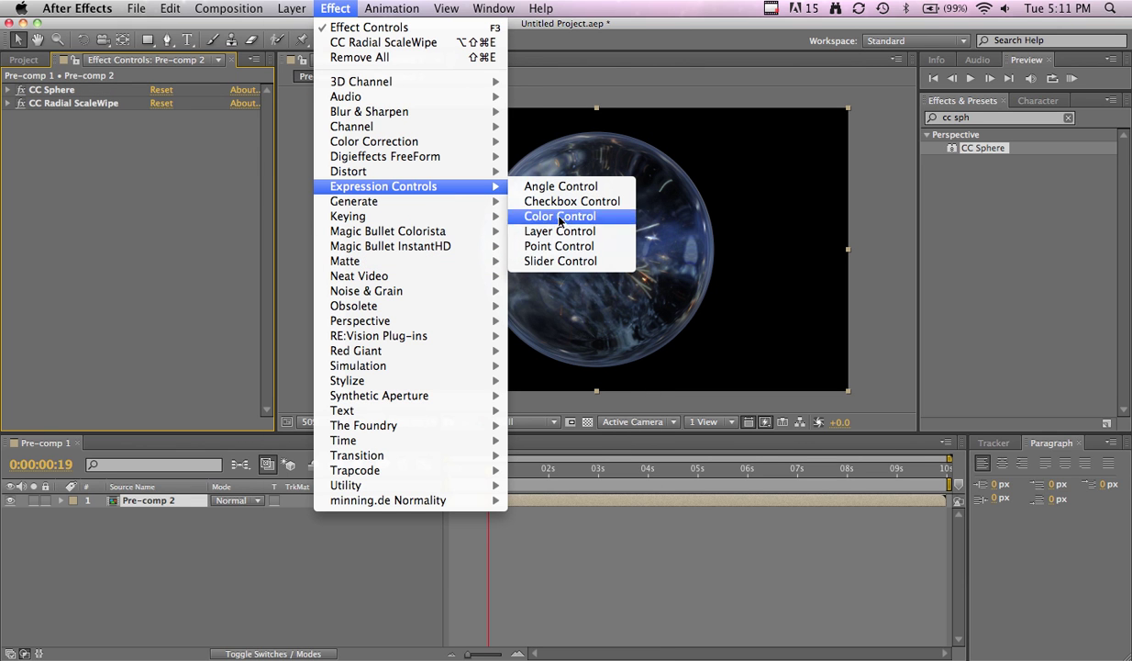
{"action": "left_click", "coordinate": [571, 248]}
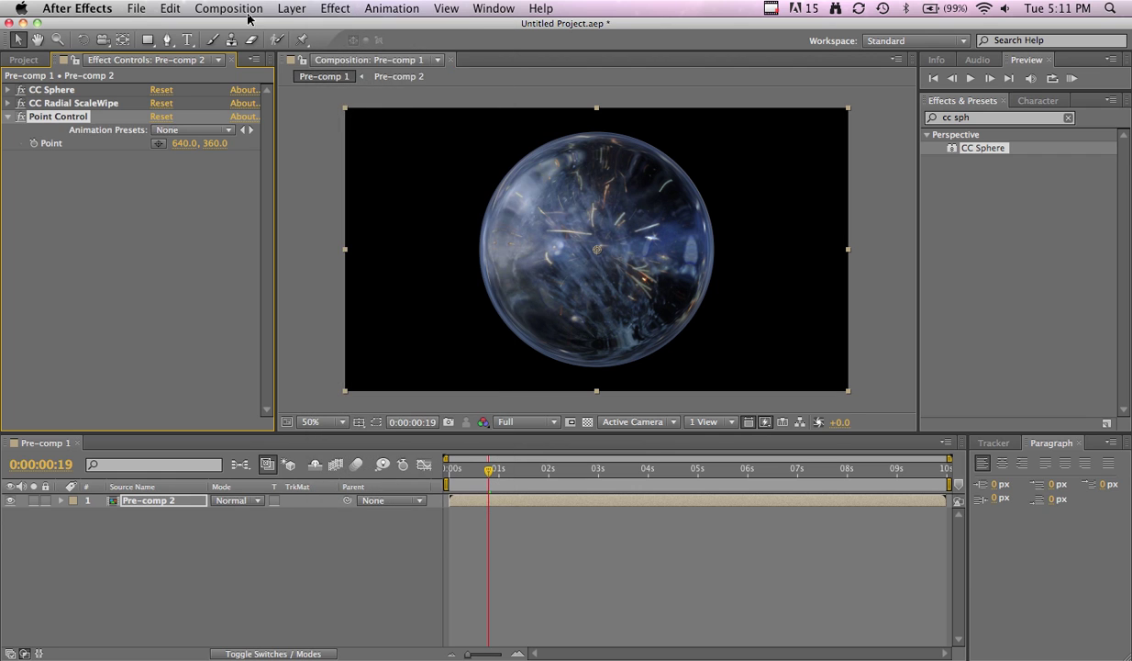
{"action": "left_click", "coordinate": [303, 7]}
{"action": "mouse_move", "coordinate": [412, 186]}
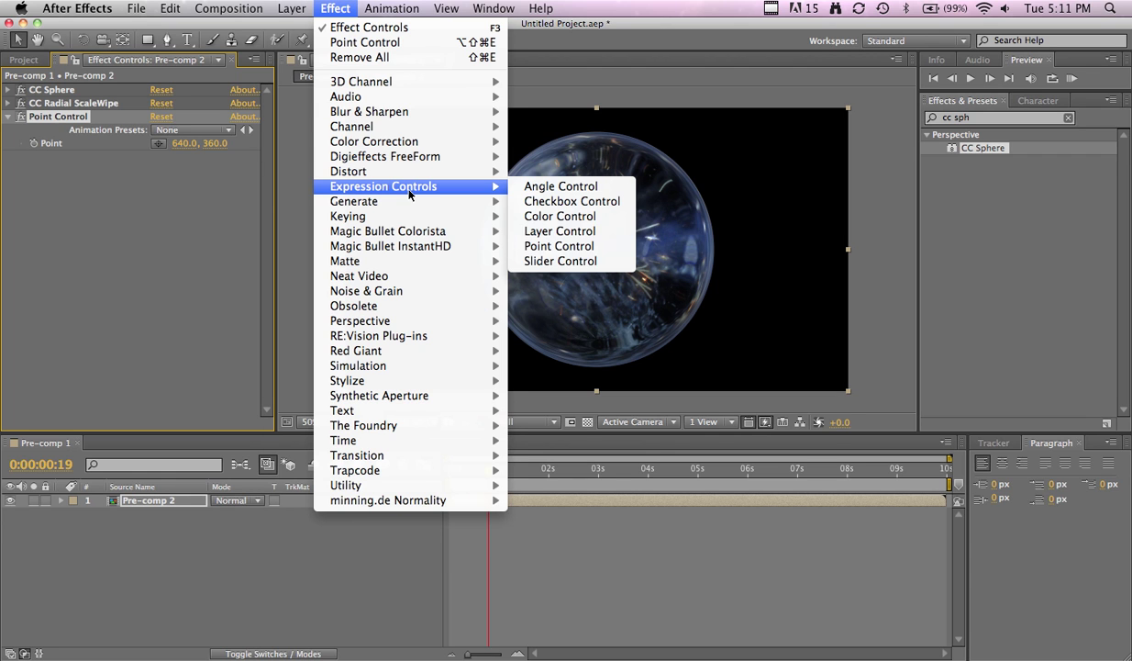
{"action": "left_click", "coordinate": [613, 263]}
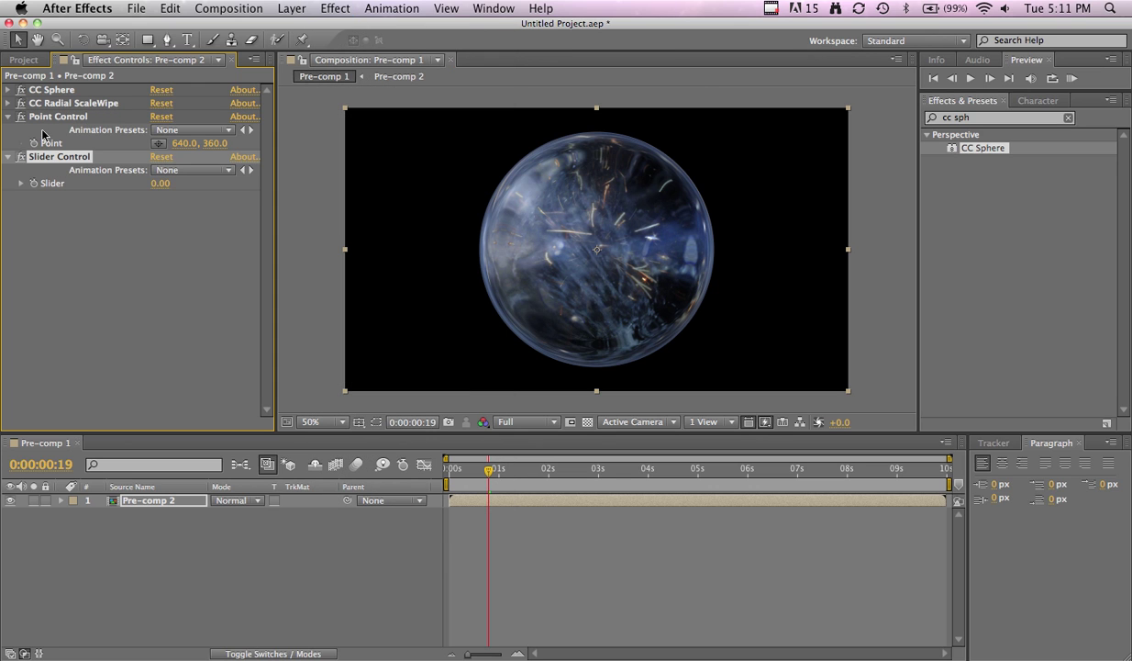
Move Slider Control, then Point Control, to the top of the effect stack
{"action": "left_click_drag", "start_coordinate": [44, 157], "coordinate": [44, 91]}
{"action": "left_click", "coordinate": [36, 214]}
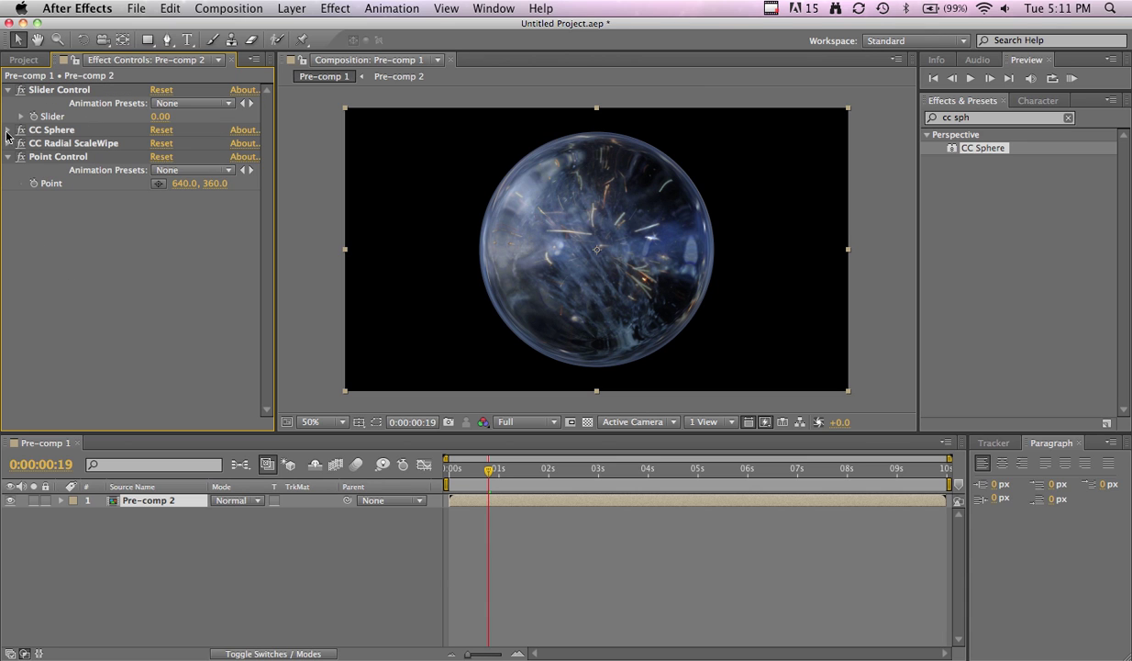
{"action": "left_click_drag", "start_coordinate": [30, 160], "coordinate": [37, 94]}
{"action": "left_click", "coordinate": [8, 170]}
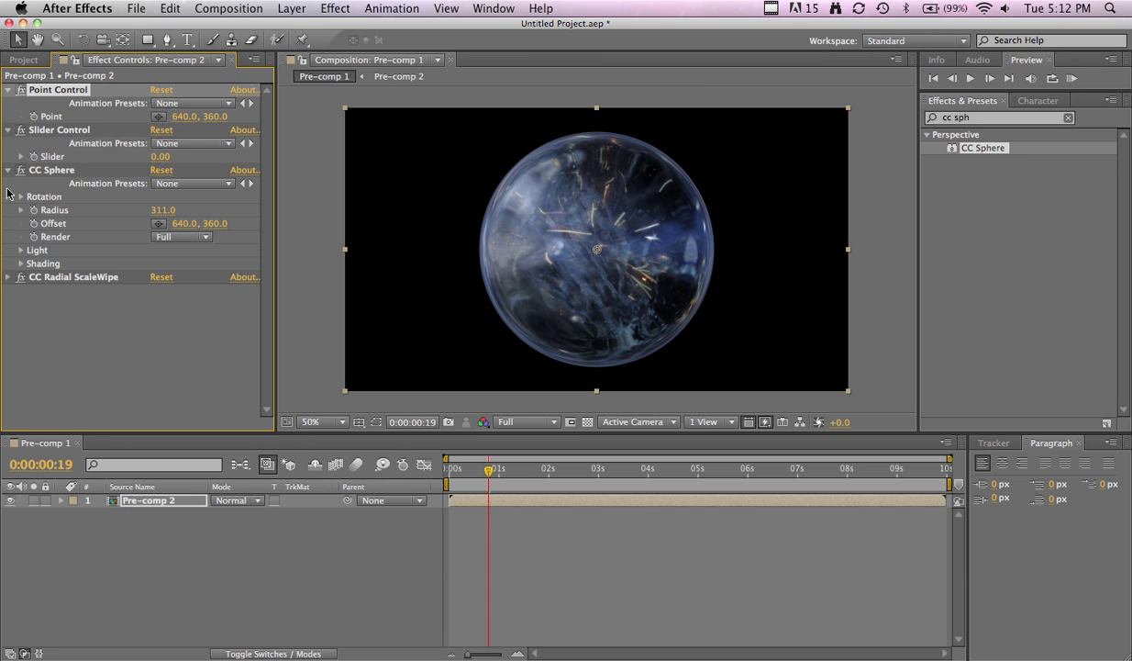
{"action": "left_click", "coordinate": [8, 277]}
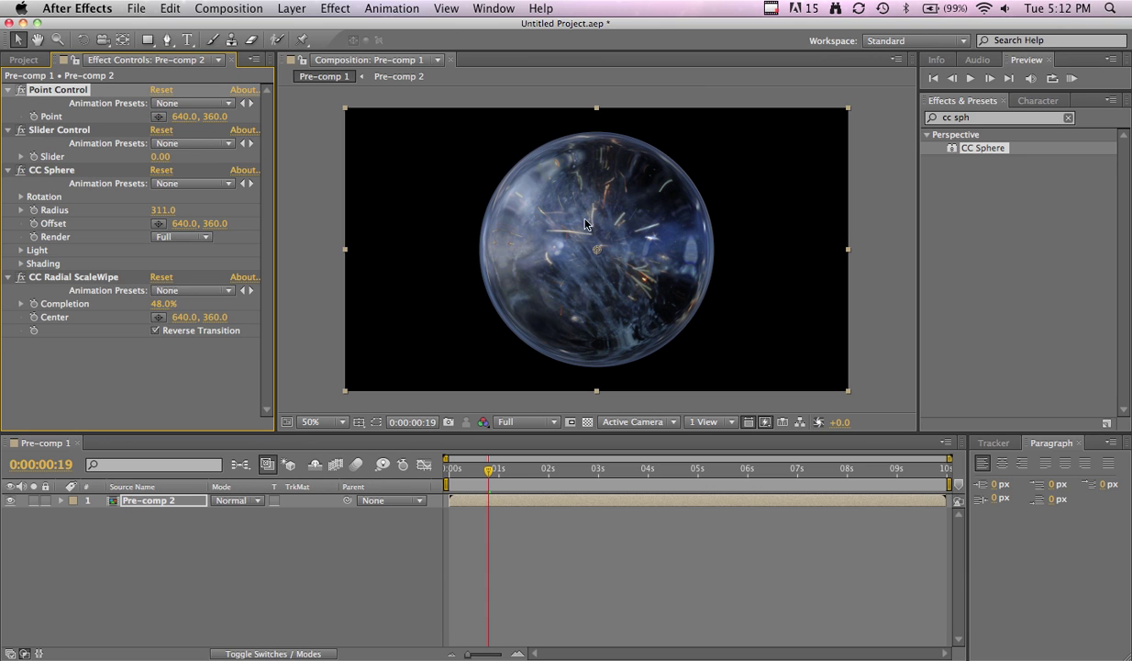
Test-drag the control point away from the sphere's centre, then undo the move
{"action": "left_click", "coordinate": [598, 255]}
{"action": "left_click_drag", "start_coordinate": [598, 255], "coordinate": [521, 264]}
{"action": "key", "text": "super+z"}
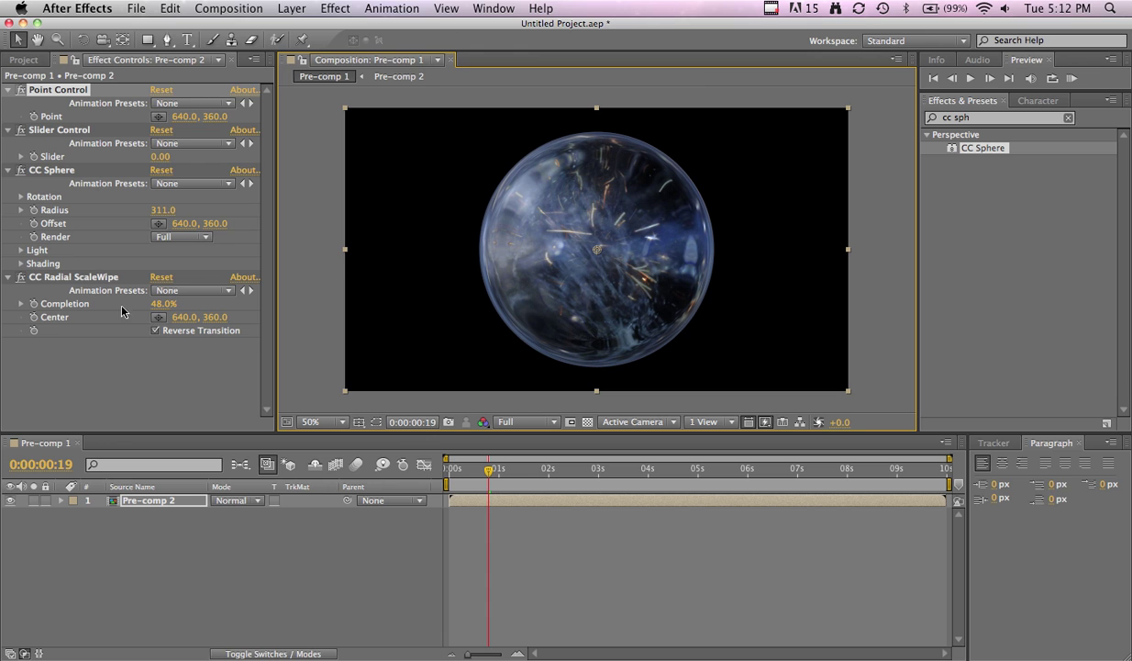
Link the wipe's Center and the sphere's Offset expressions to Point Control's Point
{"action": "right_click", "coordinate": [34, 321]}
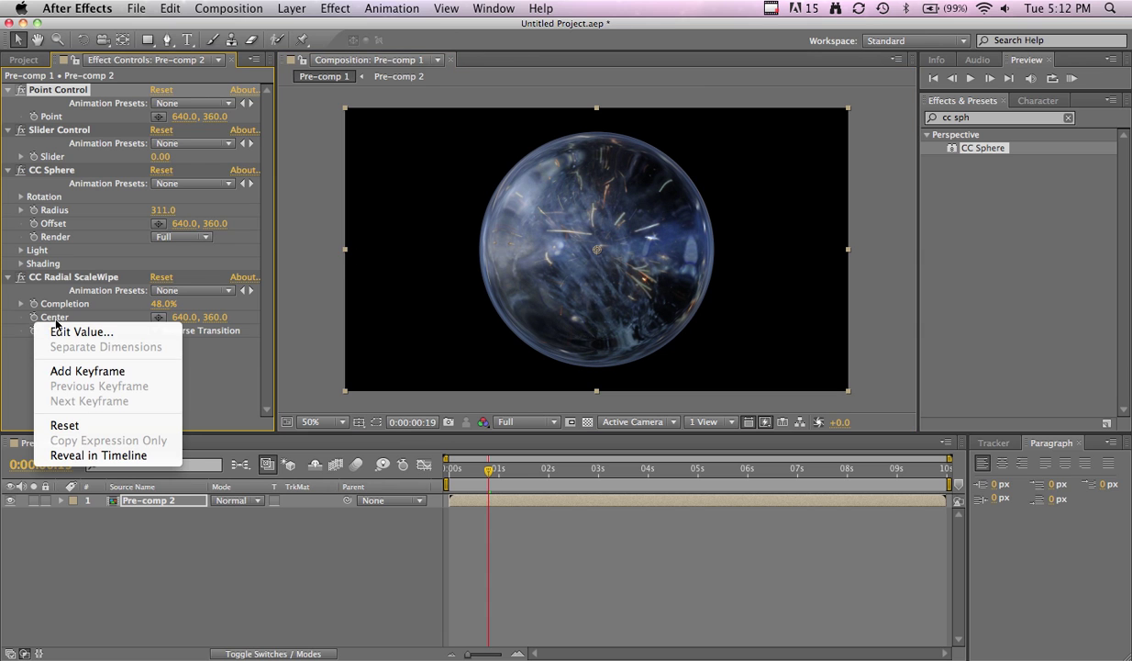
{"action": "key", "text": "Escape"}
{"action": "left_click", "coordinate": [34, 318], "text": "alt"}
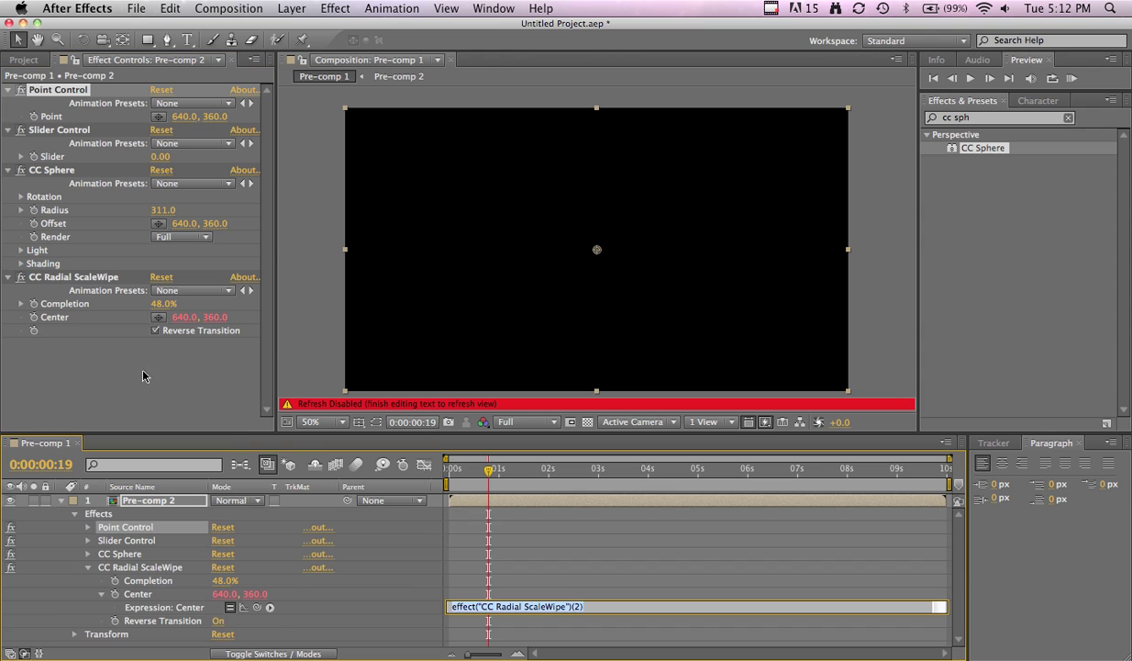
{"action": "left_click_drag", "start_coordinate": [258, 608], "coordinate": [75, 120]}
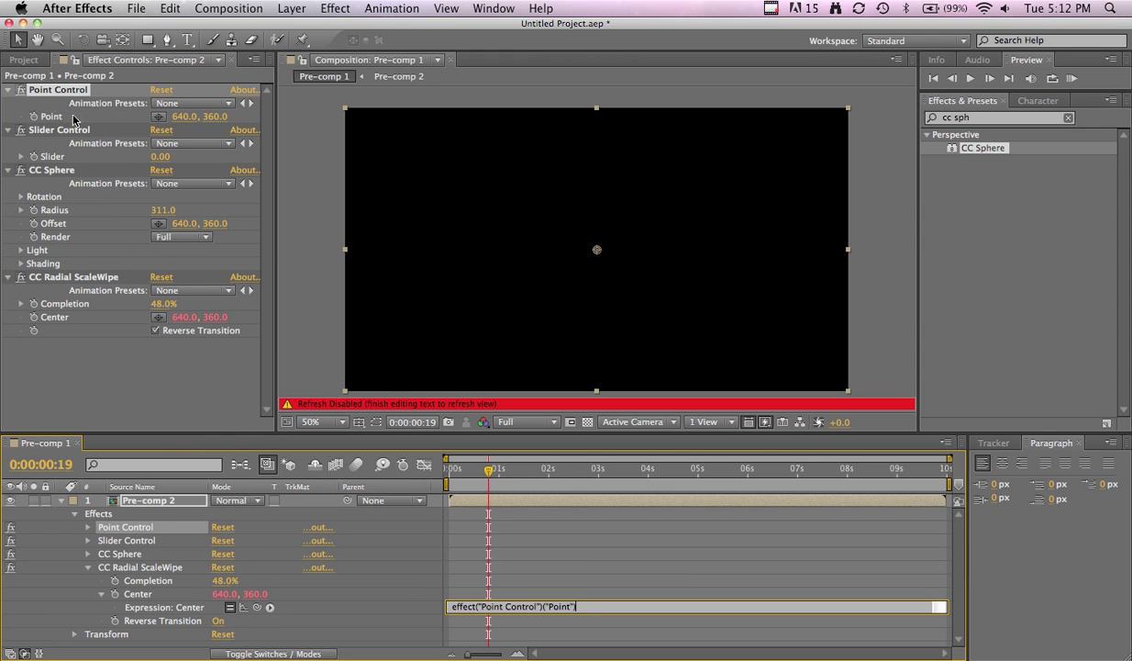
{"action": "left_click", "coordinate": [7, 278]}
{"action": "left_click", "coordinate": [34, 223], "text": "alt"}
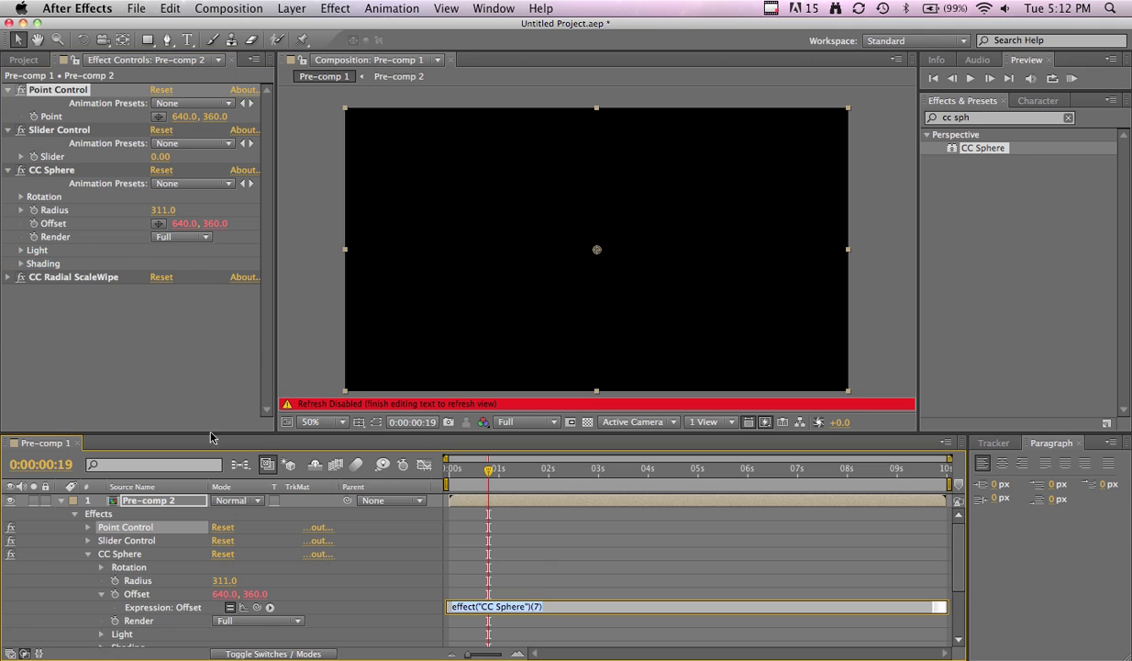
{"action": "left_click_drag", "start_coordinate": [257, 606], "coordinate": [79, 122]}
{"action": "left_click", "coordinate": [140, 331]}
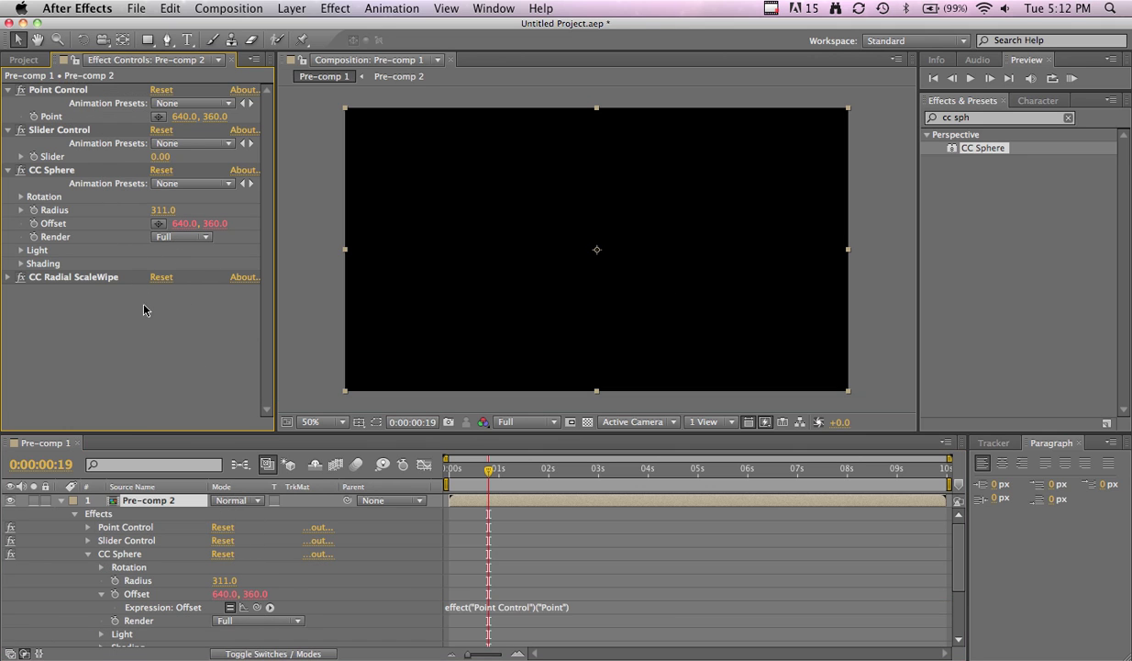
Test-move the point upper left, reset it to 640, 360, and shrink the radius to 249
{"action": "left_click", "coordinate": [159, 117]}
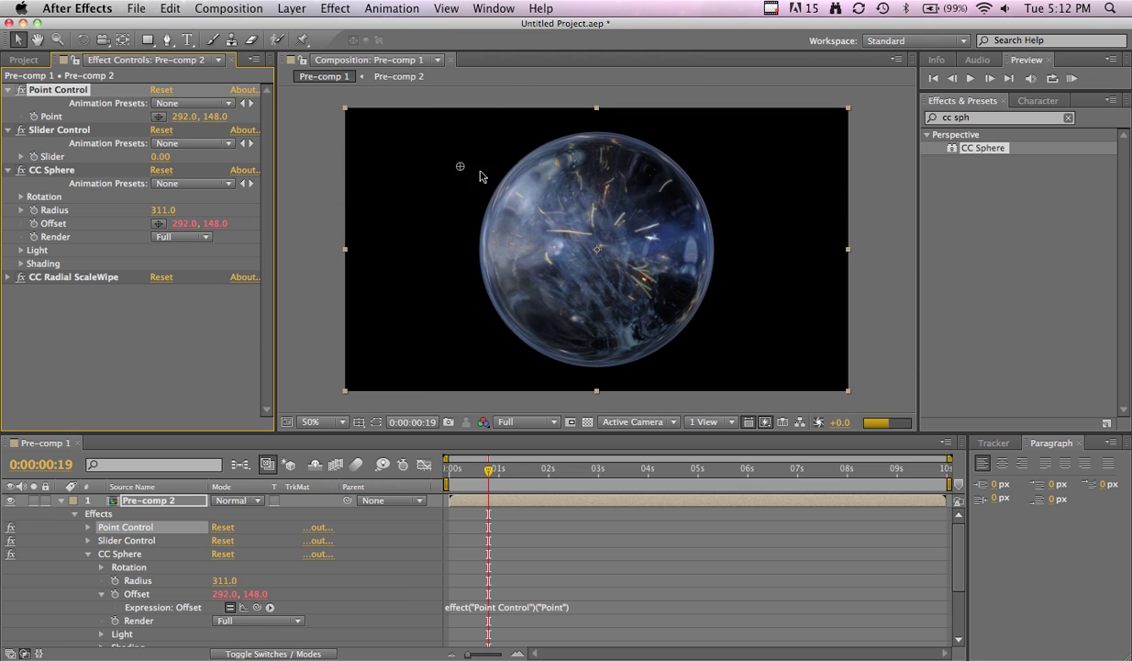
{"action": "left_click", "coordinate": [460, 170]}
{"action": "left_click", "coordinate": [161, 89]}
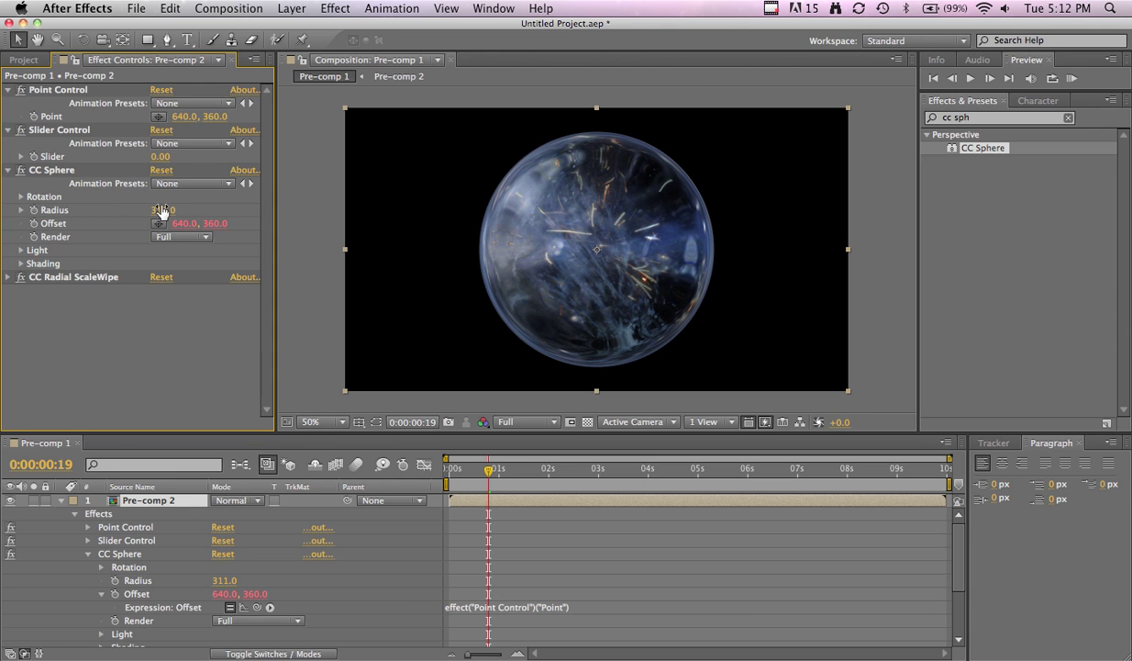
{"action": "mouse_move", "coordinate": [162, 210]}
{"action": "left_mouse_down"}
{"action": "mouse_move", "coordinate": [98, 212]}
{"action": "mouse_move", "coordinate": [220, 212]}
{"action": "mouse_move", "coordinate": [180, 213]}
{"action": "left_mouse_up"}
Undo the radius change back to 311 and clear the mistaken Radius and Offset expressions
{"action": "key", "text": "super+z"}
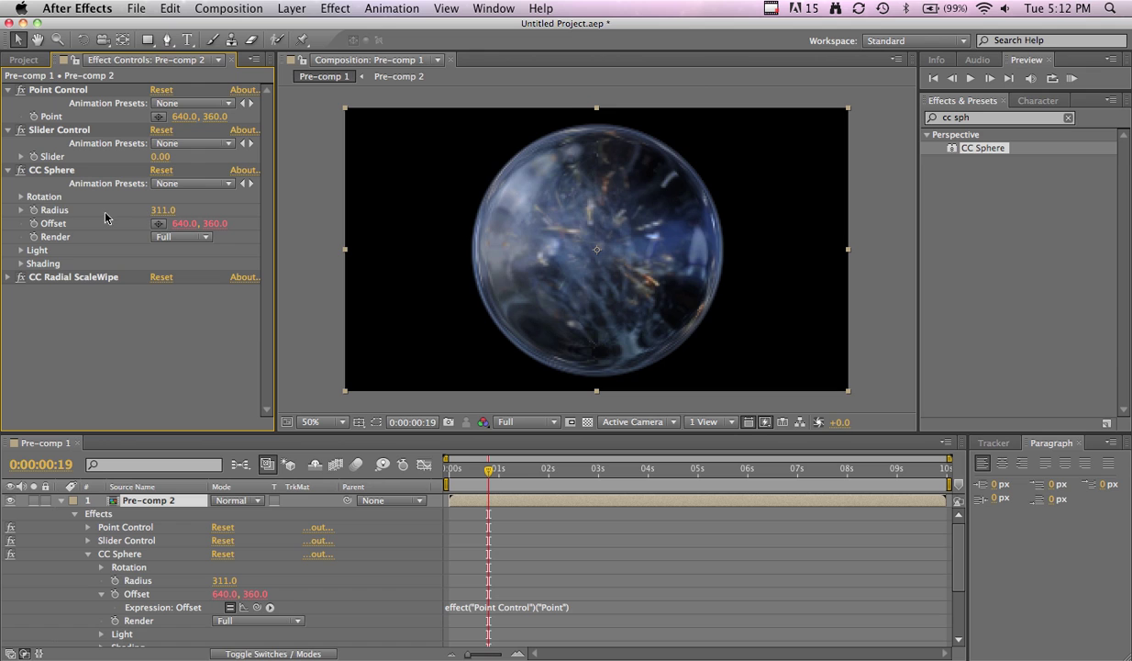
{"action": "left_click", "coordinate": [34, 210], "text": "alt"}
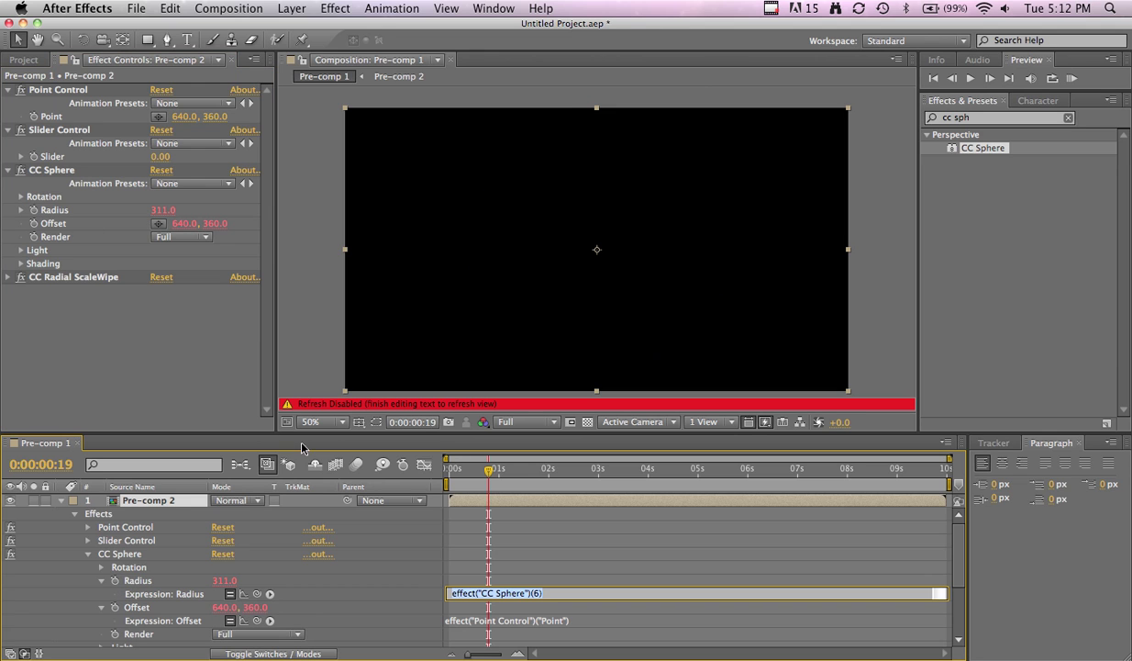
{"action": "left_click_drag", "start_coordinate": [256, 620], "coordinate": [65, 161]}
{"action": "left_click", "coordinate": [108, 350]}
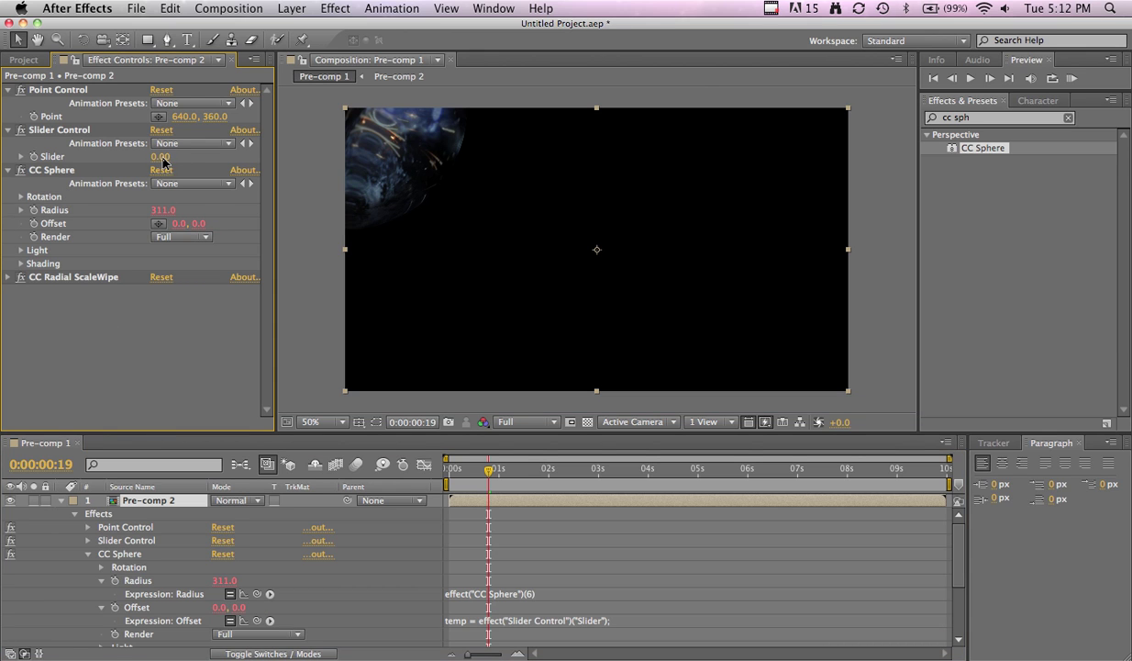
{"action": "key", "text": "super+z"}
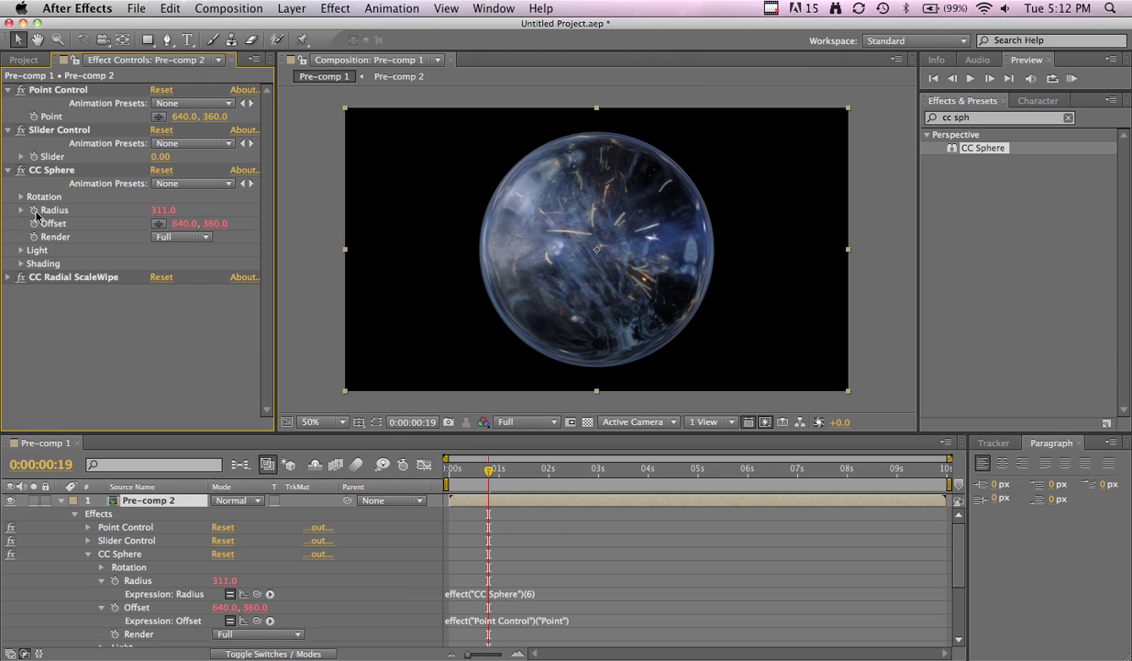
{"action": "left_click", "coordinate": [35, 211], "text": "alt"}
{"action": "left_click", "coordinate": [524, 609]}
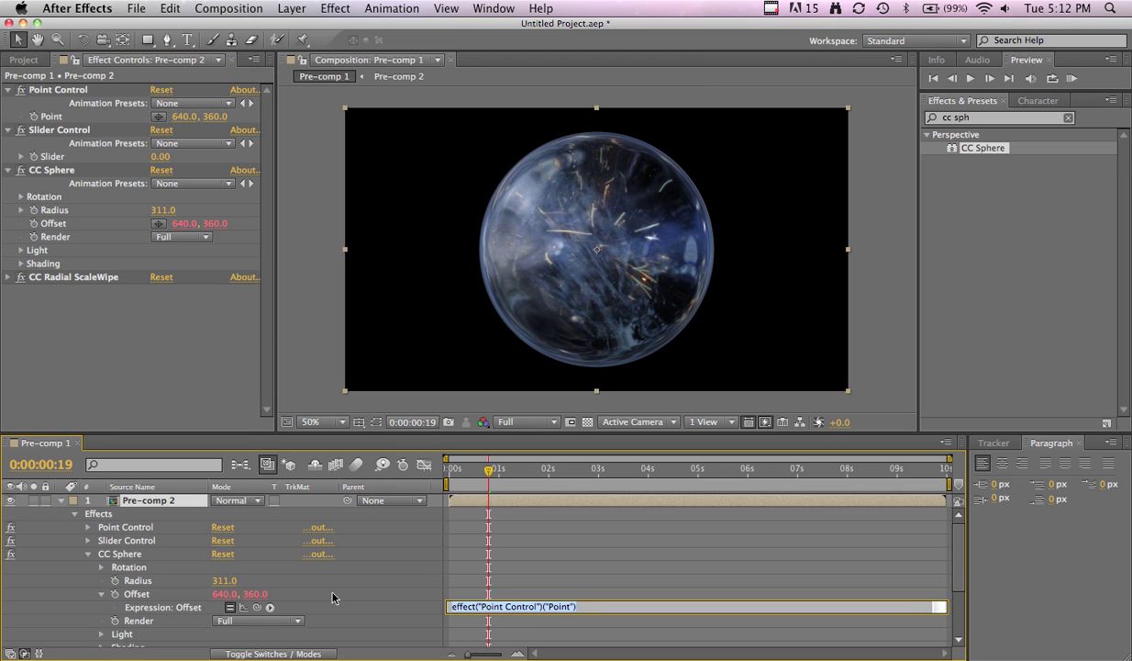
{"action": "key", "text": "BackSpace"}
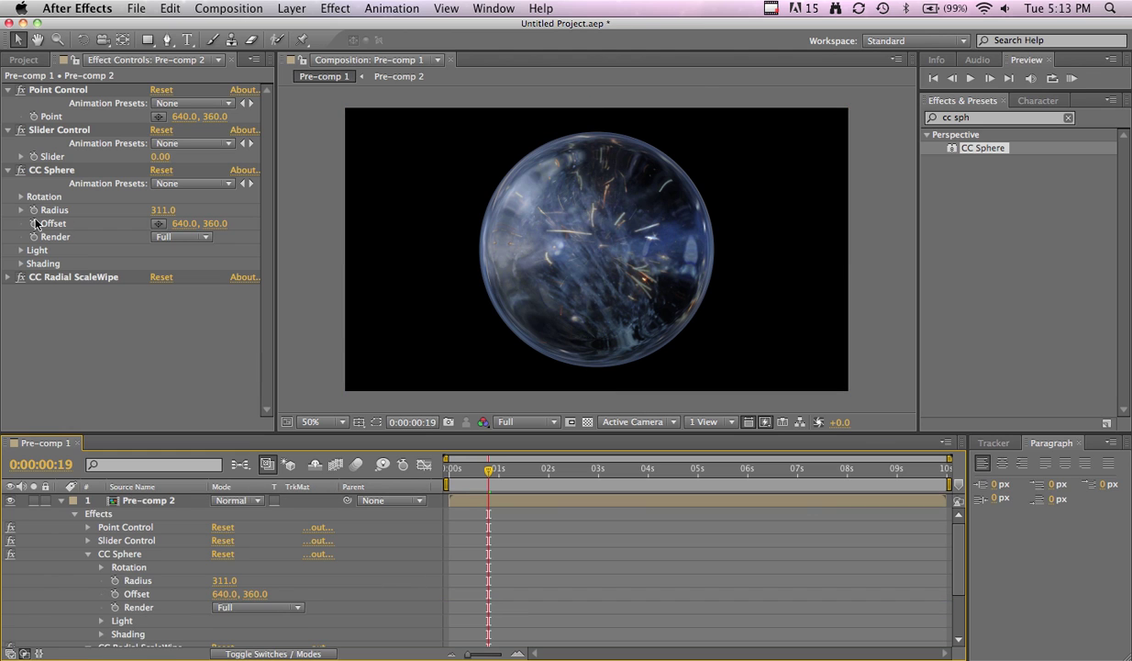
Link Radius to the Slider and Offset to the Point, then raise the Slider to 284
{"action": "left_click", "coordinate": [34, 210], "text": "alt"}
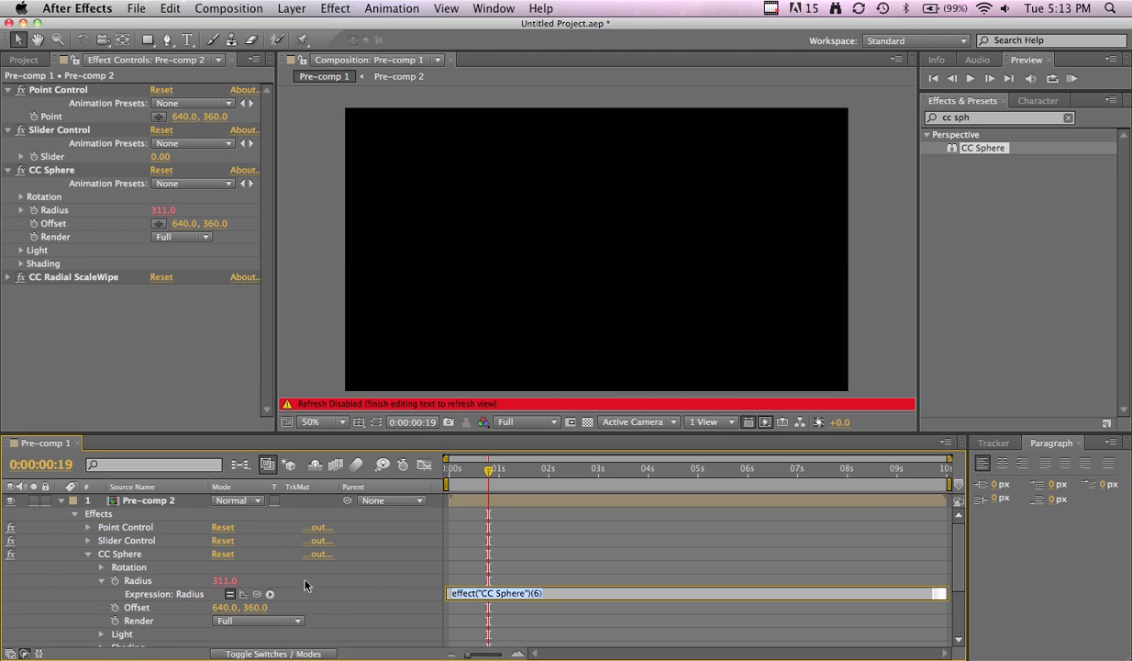
{"action": "left_click_drag", "start_coordinate": [257, 593], "coordinate": [62, 158]}
{"action": "left_click", "coordinate": [34, 223], "text": "alt"}
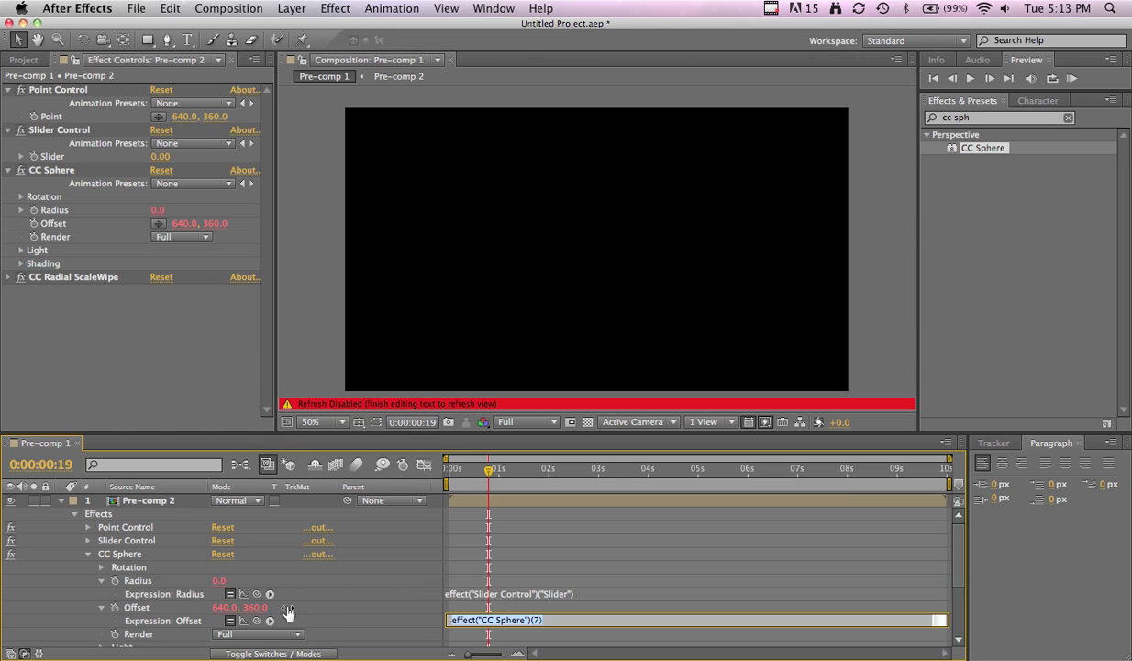
{"action": "left_click_drag", "start_coordinate": [269, 612], "coordinate": [74, 117]}
{"action": "left_click_drag", "start_coordinate": [163, 156], "coordinate": [354, 182]}
{"action": "left_click", "coordinate": [229, 331]}
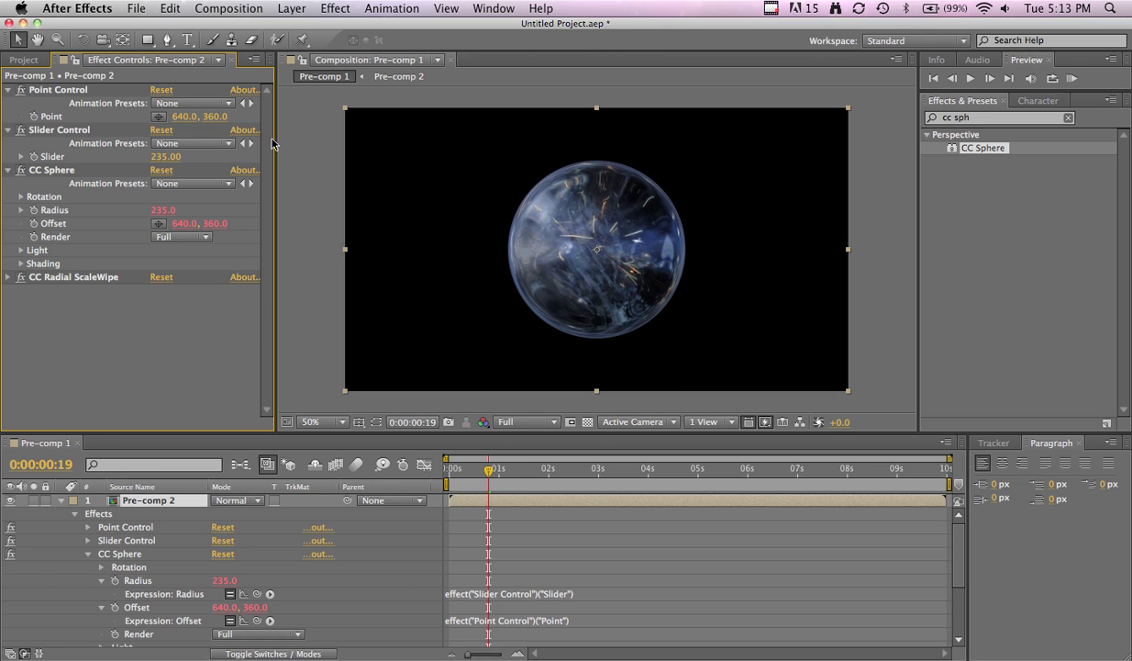
{"action": "left_click_drag", "start_coordinate": [165, 156], "coordinate": [211, 162]}
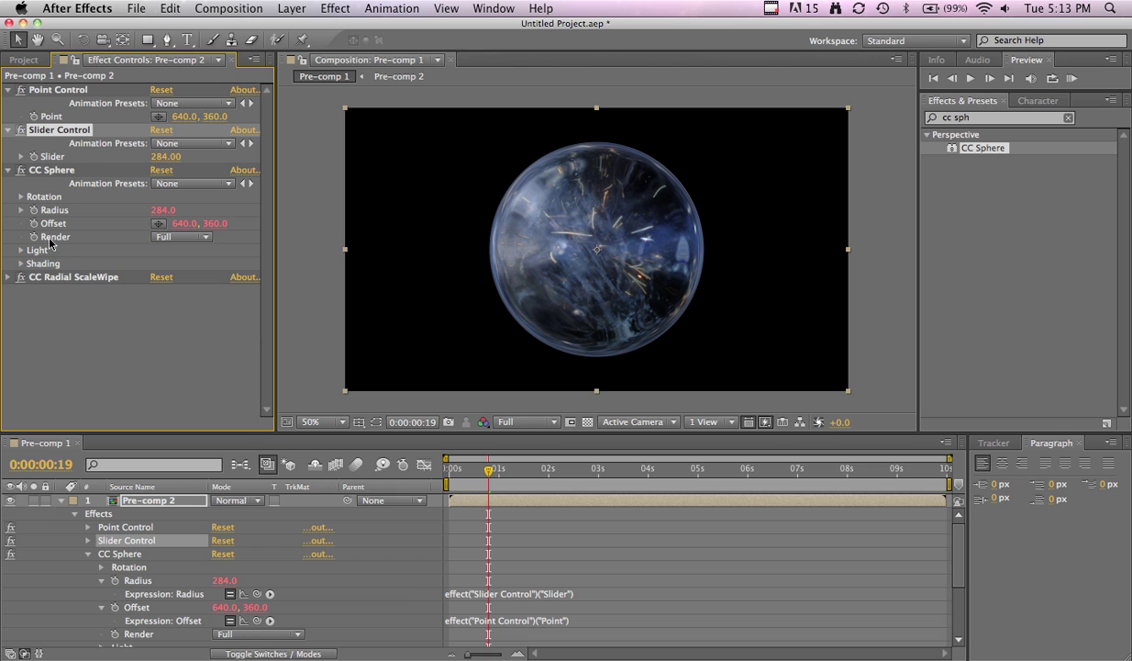
Rotate the sphere around the Y axis to +13°
{"action": "left_click", "coordinate": [21, 210]}
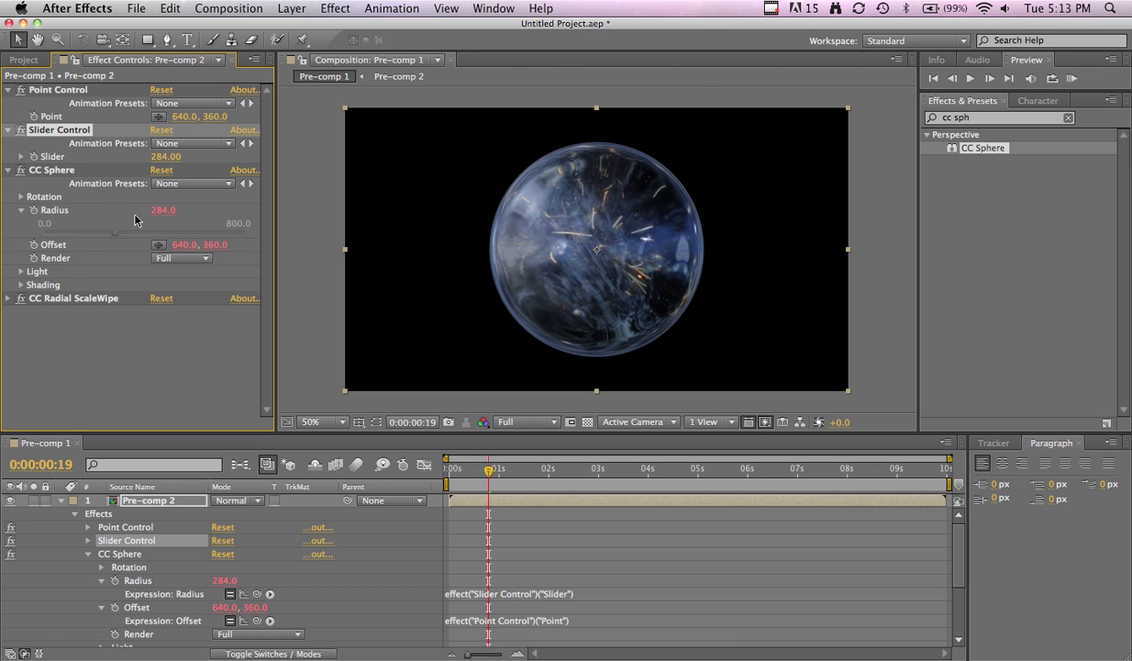
{"action": "left_click", "coordinate": [20, 197]}
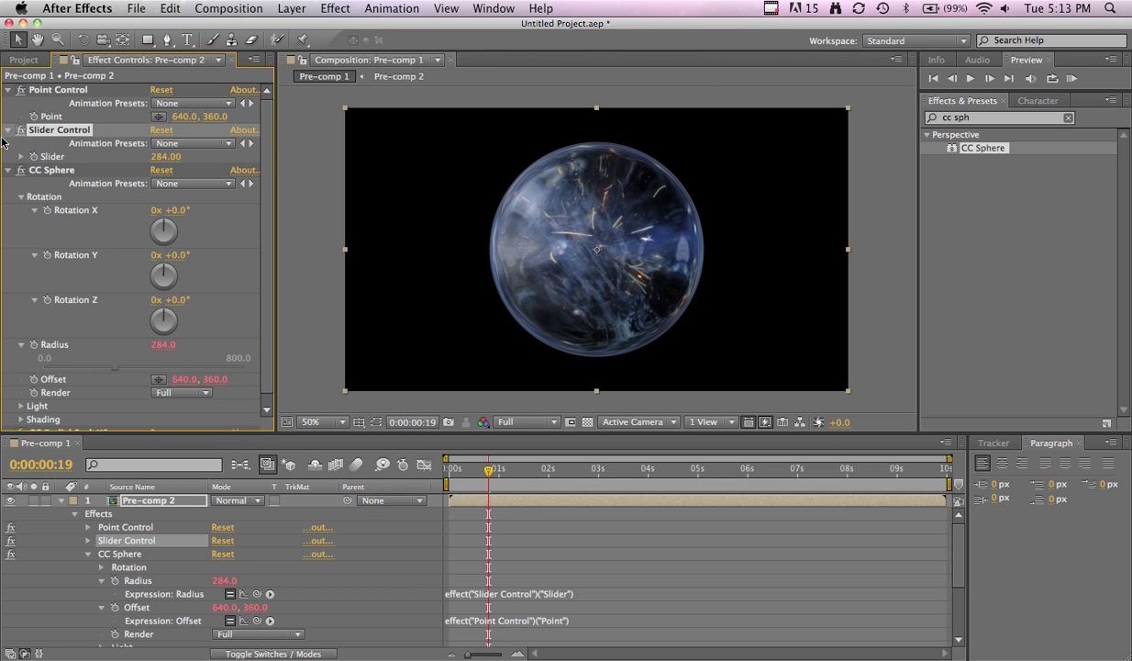
{"action": "mouse_move", "coordinate": [174, 255]}
{"action": "left_mouse_down"}
{"action": "mouse_move", "coordinate": [239, 262]}
{"action": "mouse_move", "coordinate": [179, 271]}
{"action": "left_mouse_up"}
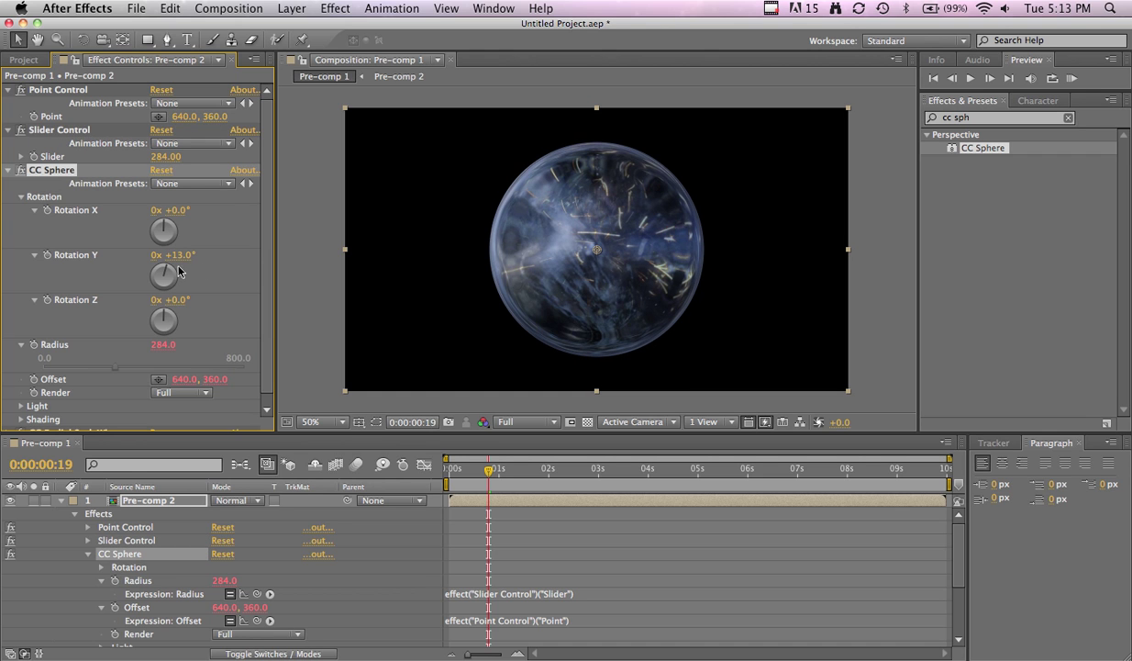
Give Rotation Y a time*70 expression so the orb spins continuously
{"action": "left_click", "coordinate": [47, 255], "text": "alt"}
{"action": "type", "text": "time*70"}
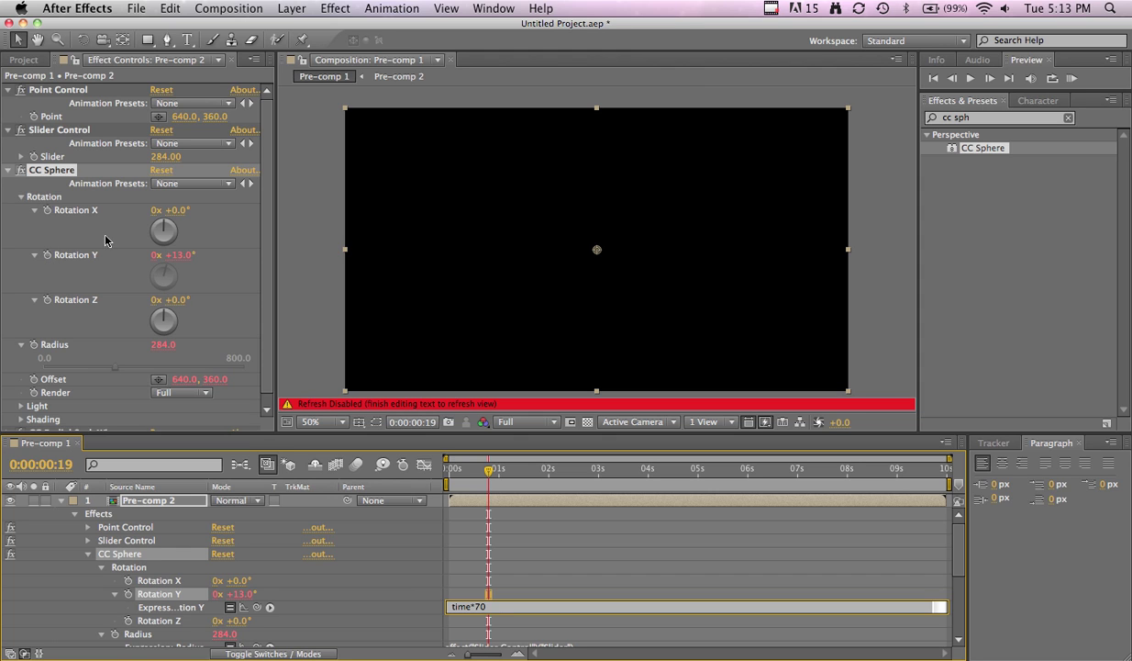
{"action": "left_click", "coordinate": [230, 314]}
Collapse CC Sphere, select all four effects, and collapse the Pre-comp 2 layer's properties
{"action": "left_click", "coordinate": [8, 174]}
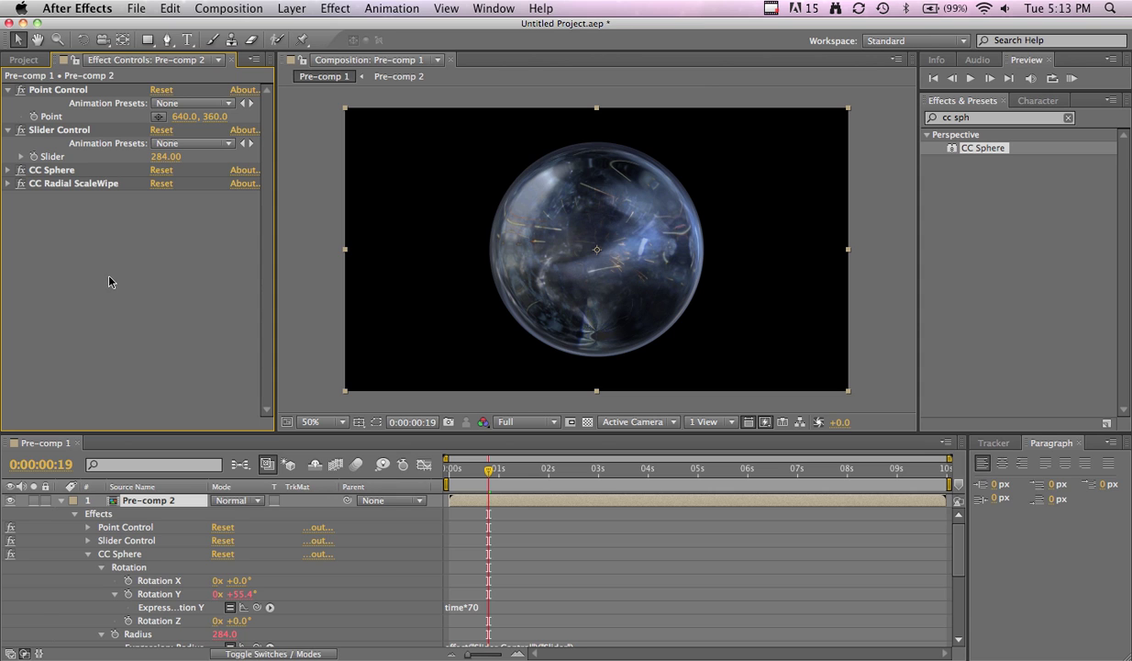
{"action": "key", "text": "super+a"}
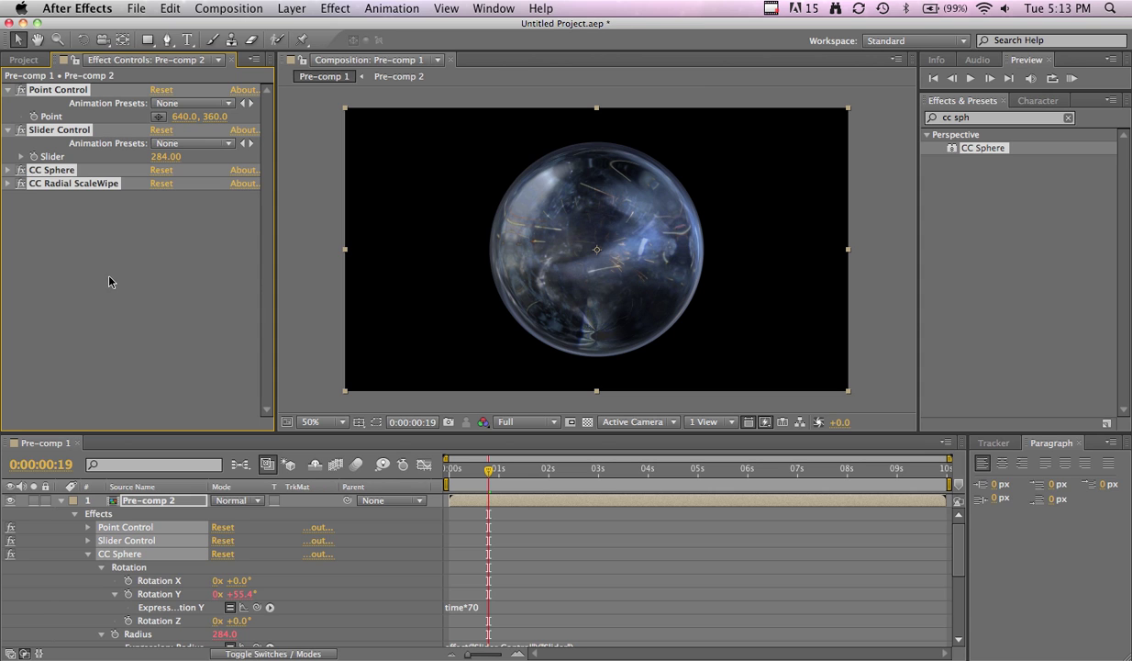
{"action": "left_click_drag", "start_coordinate": [48, 183], "coordinate": [129, 257]}
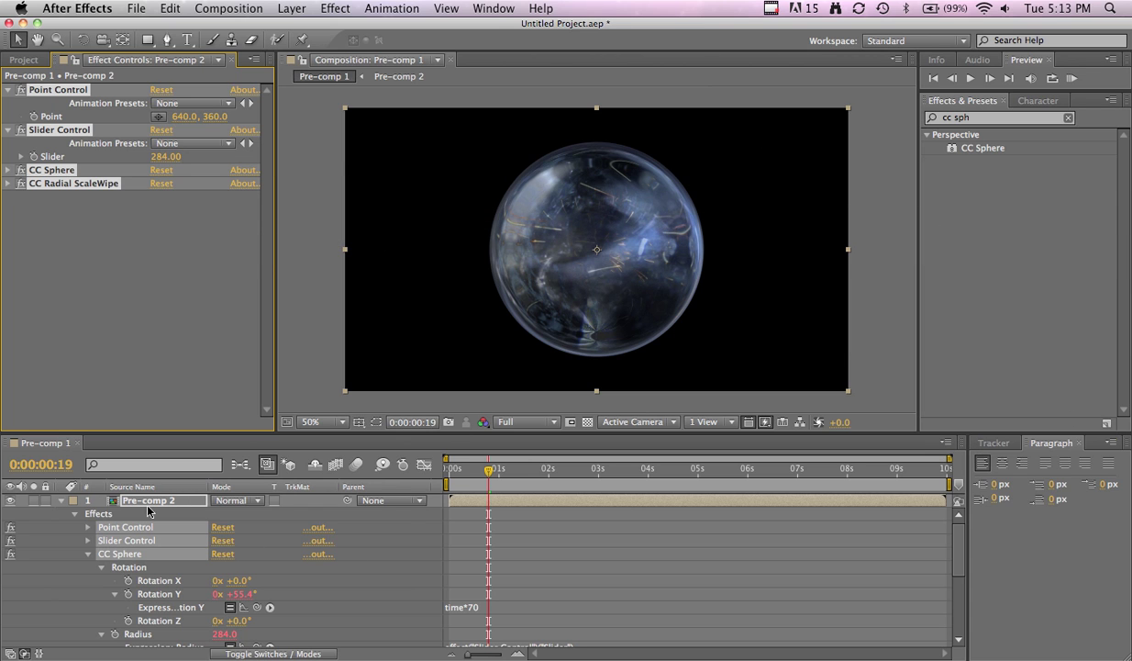
{"action": "left_click", "coordinate": [61, 501]}
Add a new adjustment layer at the top of Pre-comp 1
{"action": "left_click", "coordinate": [120, 546]}
{"action": "double_click", "coordinate": [992, 118]}
{"action": "left_click", "coordinate": [334, 8]}
{"action": "mouse_move", "coordinate": [293, 6]}
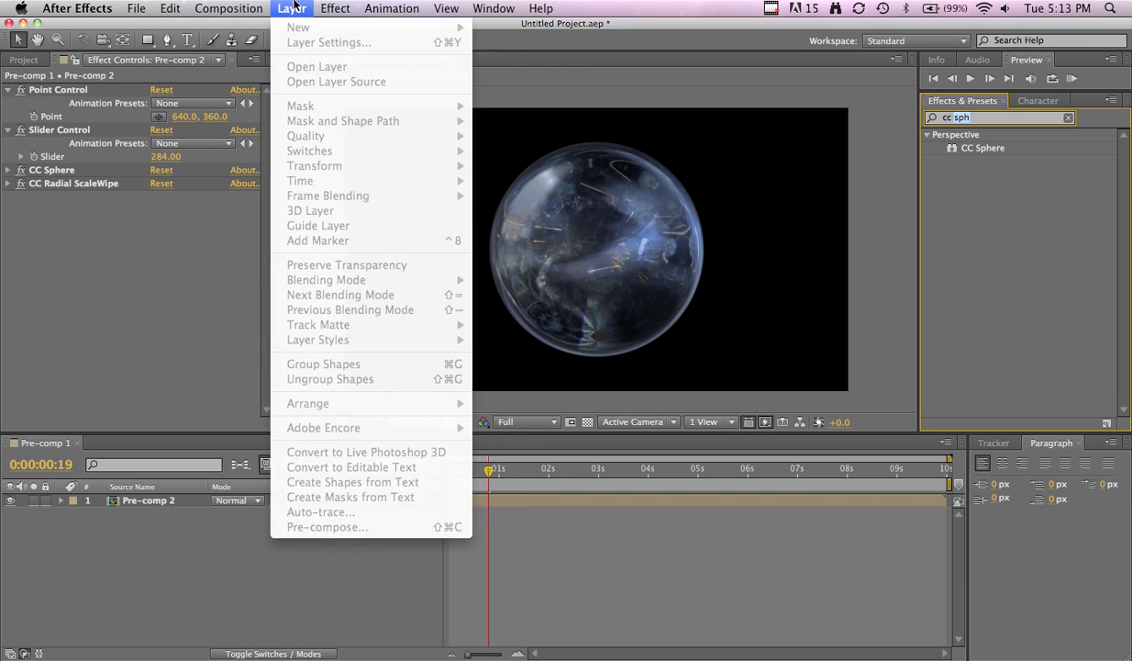
{"action": "left_click", "coordinate": [160, 306]}
{"action": "left_click", "coordinate": [150, 543]}
{"action": "left_click", "coordinate": [292, 9]}
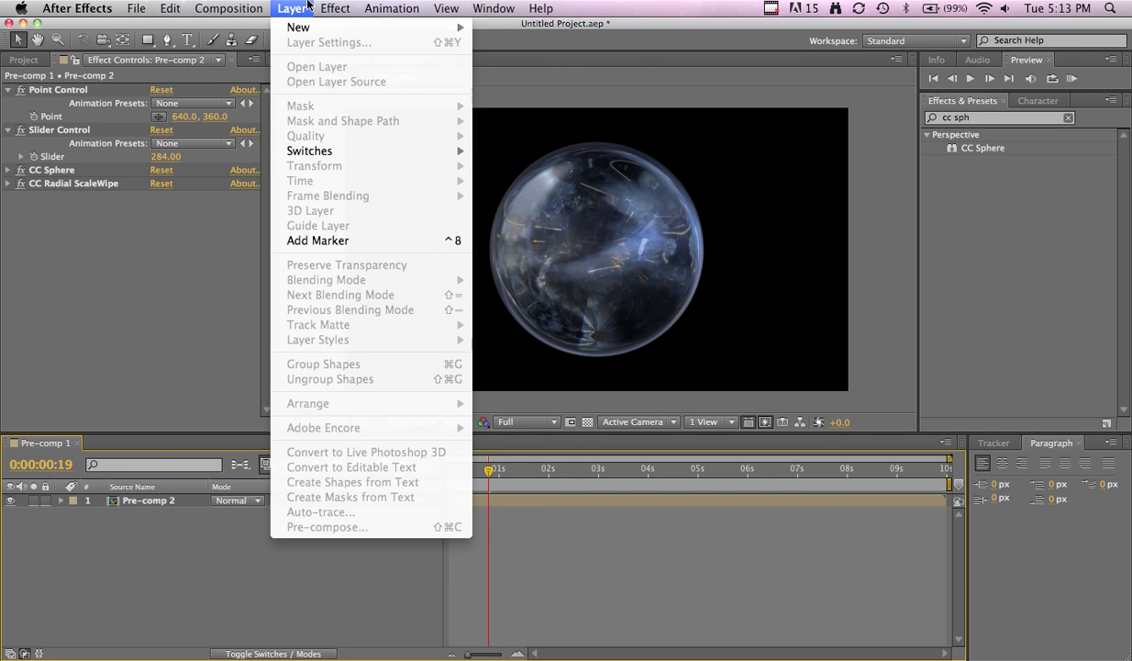
{"action": "mouse_move", "coordinate": [432, 31]}
{"action": "left_click", "coordinate": [518, 121]}
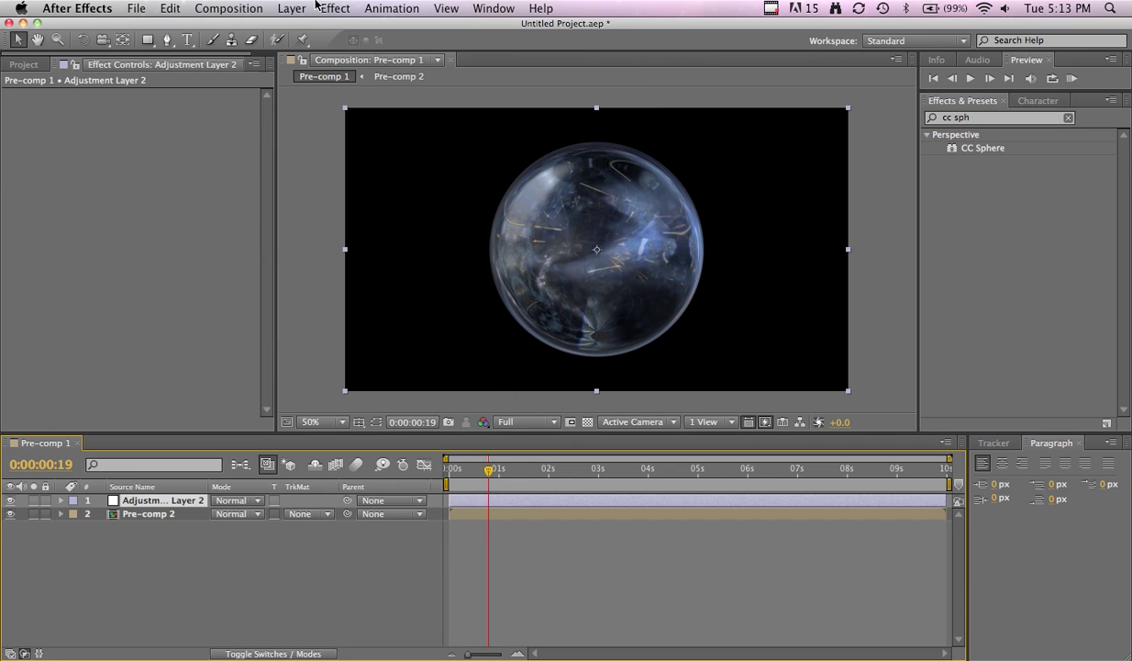
Create a full-frame white solid and drag it beneath the orb in the timeline
{"action": "left_click", "coordinate": [304, 11]}
{"action": "mouse_move", "coordinate": [298, 26]}
{"action": "left_click", "coordinate": [510, 46]}
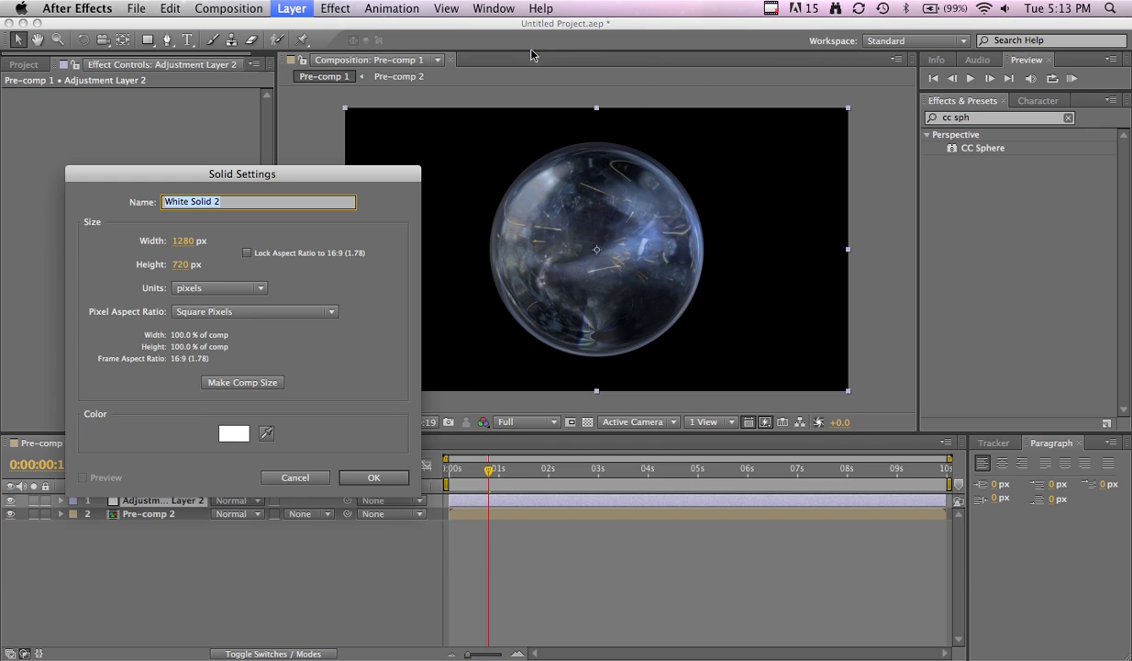
{"action": "key", "text": "Escape"}
{"action": "left_click_drag", "start_coordinate": [142, 493], "coordinate": [140, 528]}
Apply Curves to the adjustment layer and bend the curve down to darken the image
{"action": "left_click", "coordinate": [144, 505]}
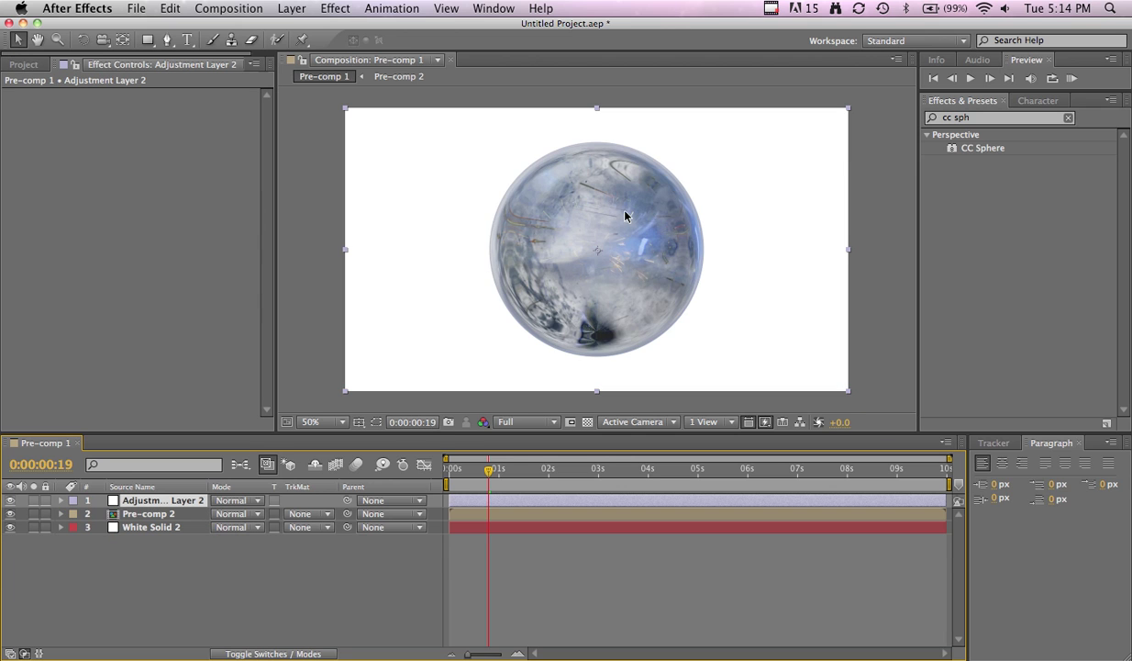
{"action": "double_click", "coordinate": [958, 117]}
{"action": "type", "text": "cur"}
{"action": "key", "text": "BackSpace"}
{"action": "key", "text": "BackSpace"}
{"action": "key", "text": "BackSpace"}
{"action": "key", "text": "BackSpace"}
{"action": "key", "text": "BackSpace"}
{"action": "key", "text": "BackSpace"}
{"action": "type", "text": "c"}
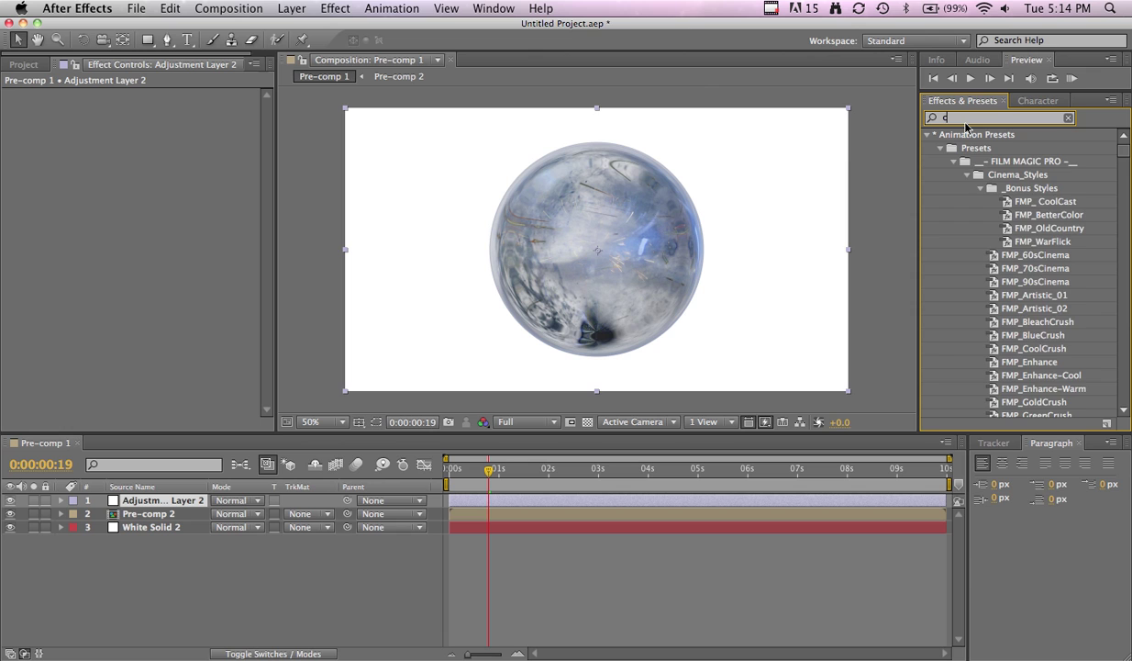
{"action": "type", "text": "urv"}
{"action": "left_click_drag", "start_coordinate": [973, 201], "coordinate": [192, 211]}
{"action": "left_click_drag", "start_coordinate": [75, 244], "coordinate": [78, 257]}
{"action": "left_click", "coordinate": [130, 537]}
Apply Fractal Noise from a 'frac' search, then delete the misplaced effect
{"action": "left_click", "coordinate": [137, 528]}
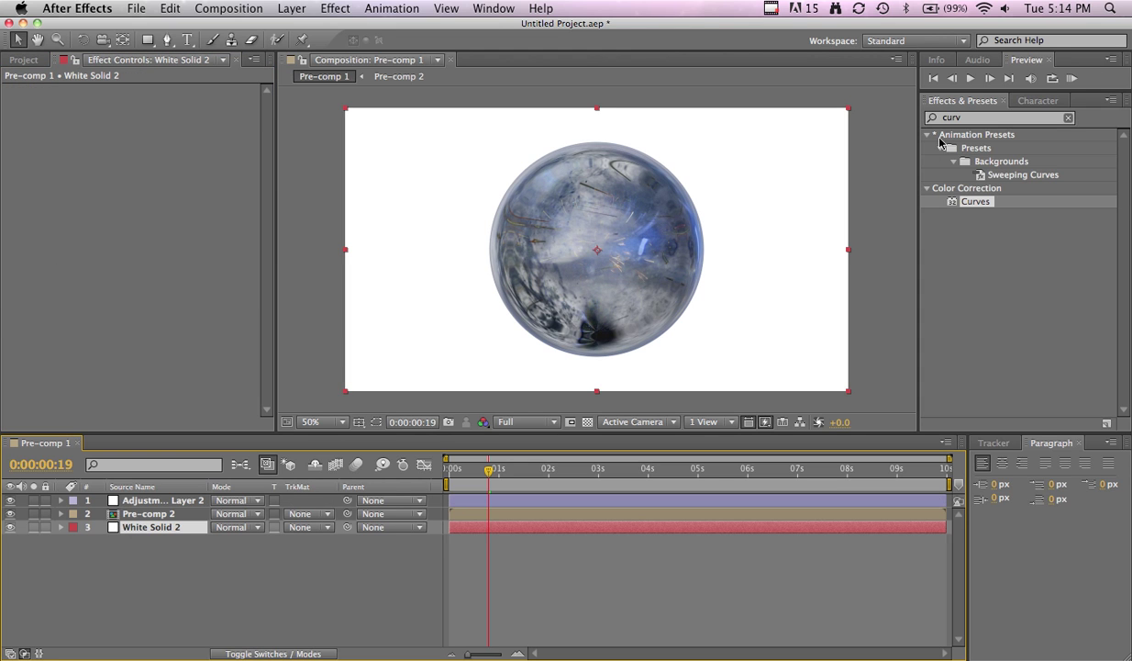
{"action": "left_click", "coordinate": [963, 117]}
{"action": "type", "text": "frac"}
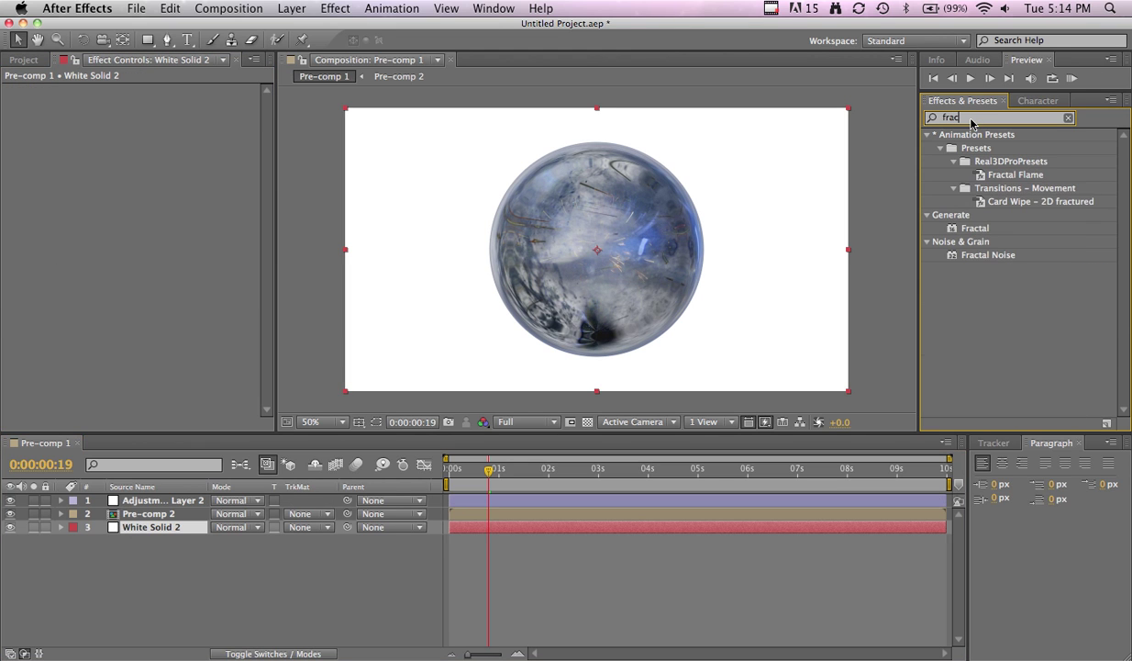
{"action": "left_click_drag", "start_coordinate": [983, 255], "coordinate": [788, 258]}
{"action": "scroll", "coordinate": [203, 242], "scroll_direction": "up", "scroll_amount": 3}
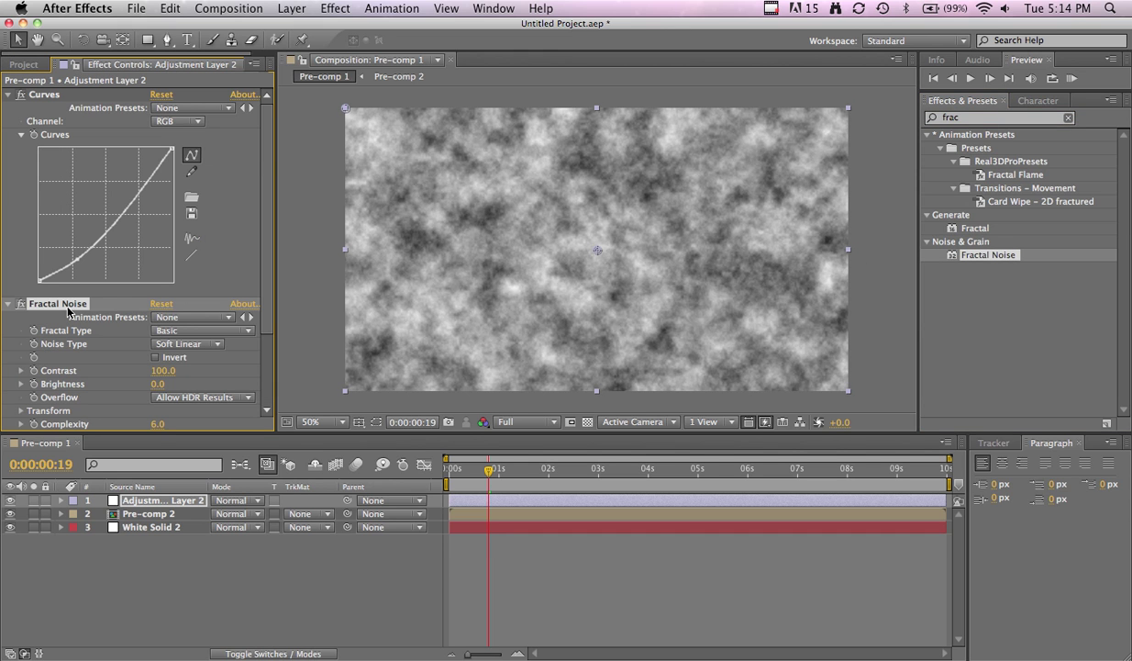
{"action": "key", "text": "Delete"}
Apply Fractal Noise to White Solid 2: Contrast 148, Brightness -37, Scale Width 1, taller Height
{"action": "left_click", "coordinate": [135, 521]}
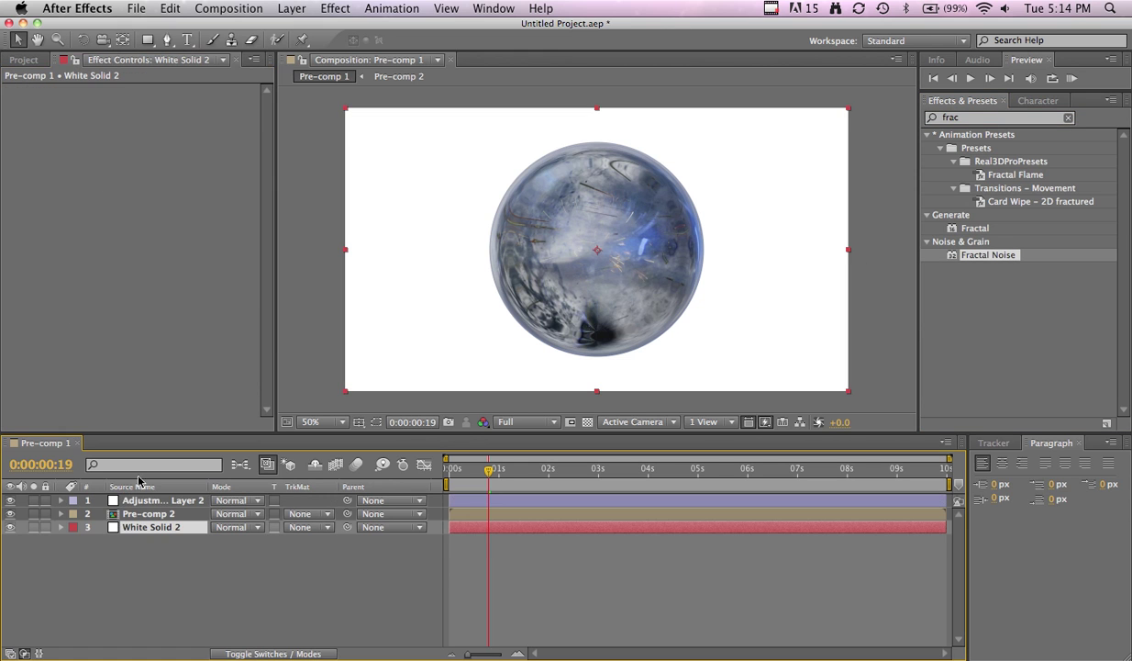
{"action": "key", "text": "super+alt+shift+e"}
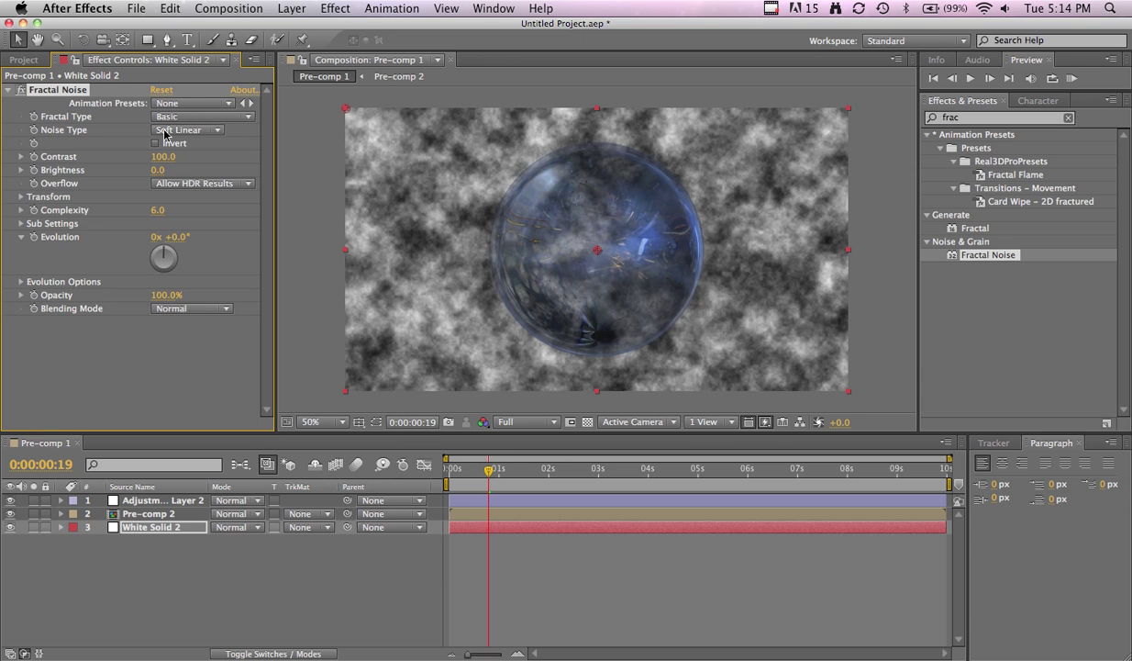
{"action": "left_click_drag", "start_coordinate": [160, 157], "coordinate": [124, 172]}
{"action": "left_click", "coordinate": [21, 197]}
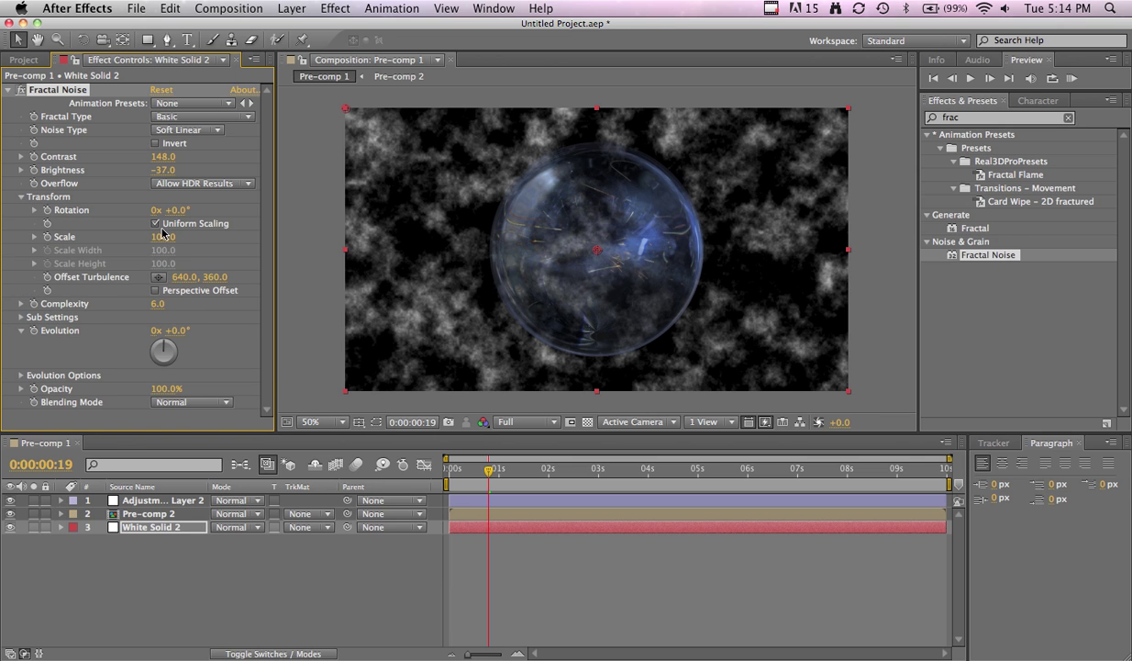
{"action": "left_click", "coordinate": [156, 224]}
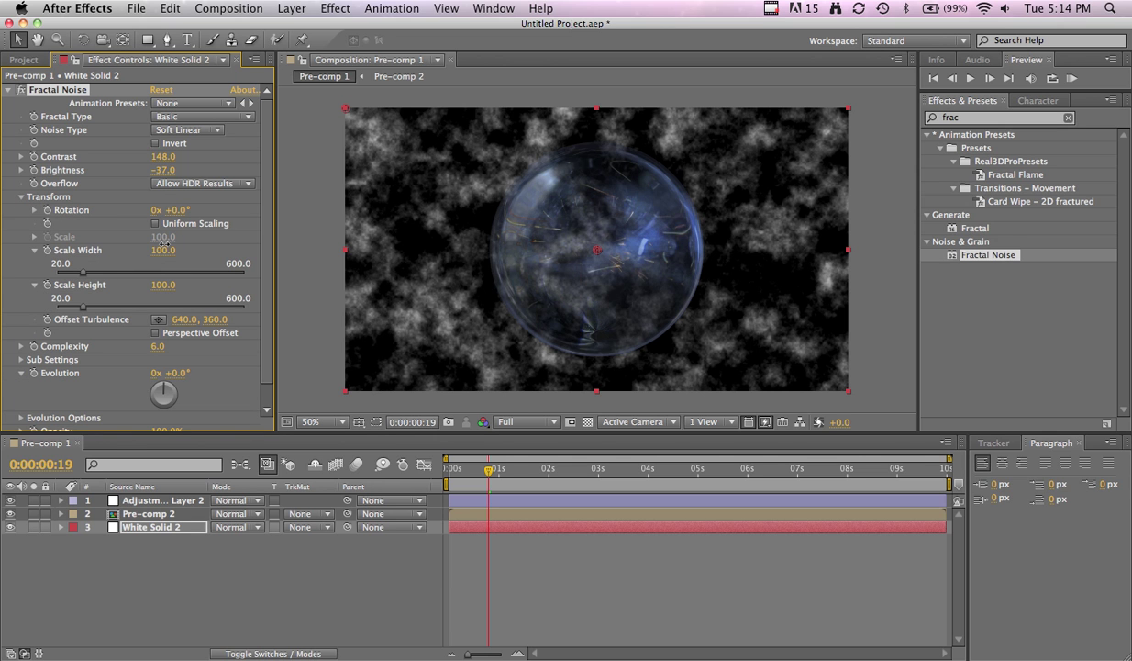
{"action": "left_click_drag", "start_coordinate": [160, 249], "coordinate": [95, 261]}
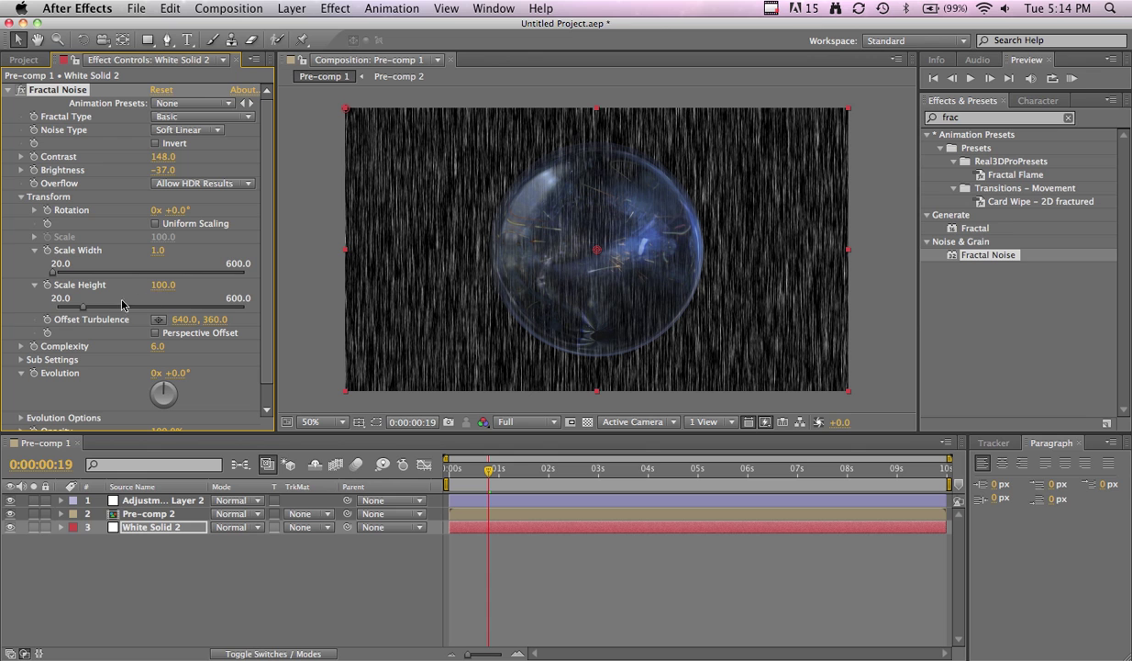
{"action": "left_click_drag", "start_coordinate": [85, 312], "coordinate": [196, 310]}
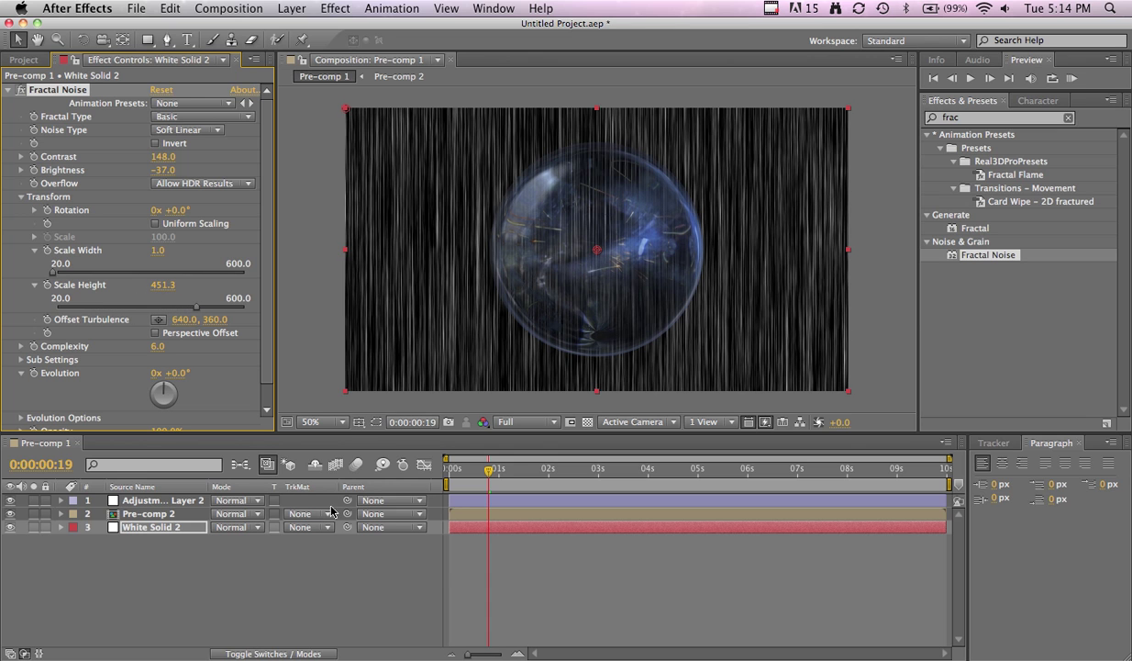
{"action": "left_click", "coordinate": [8, 90]}
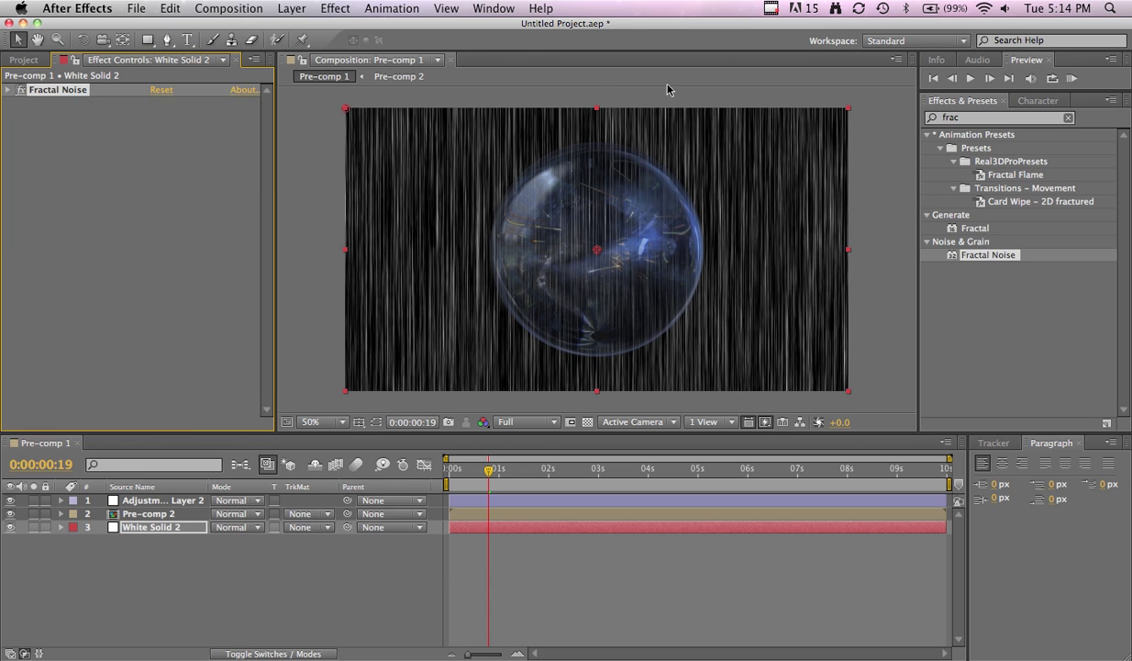
{"action": "double_click", "coordinate": [995, 117]}
Add Hue/Saturation to White Solid 2 and colorize it teal at hue 190°
{"action": "type", "text": "fue"}
{"action": "left_click_drag", "start_coordinate": [995, 215], "coordinate": [156, 223]}
{"action": "left_click", "coordinate": [156, 307]}
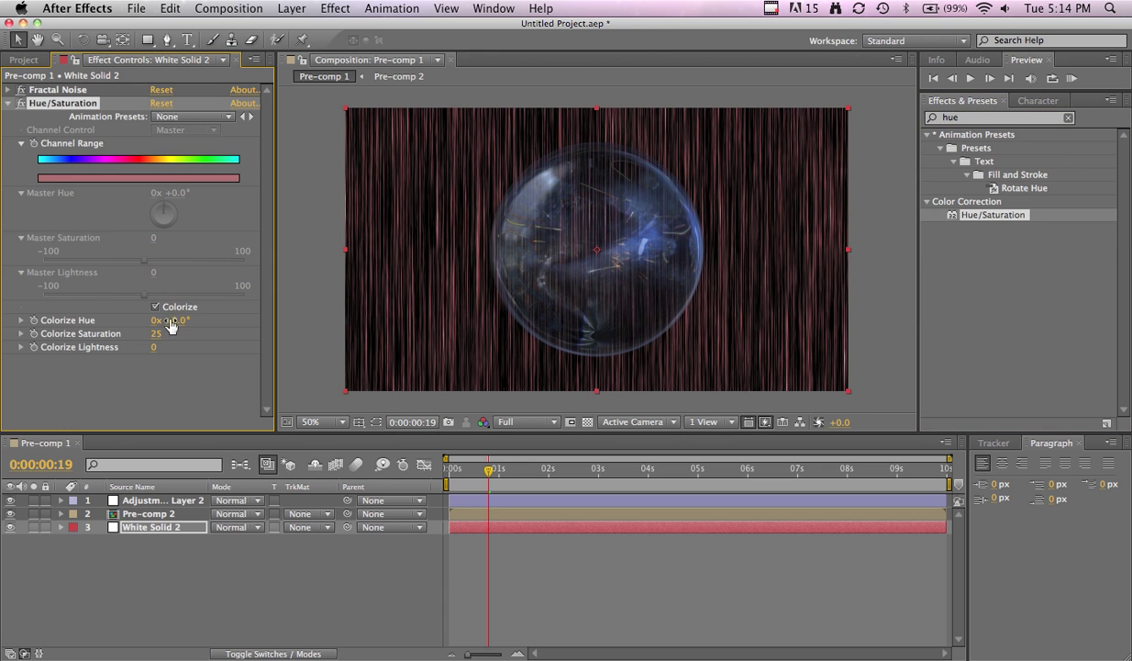
{"action": "left_click_drag", "start_coordinate": [175, 321], "coordinate": [307, 332]}
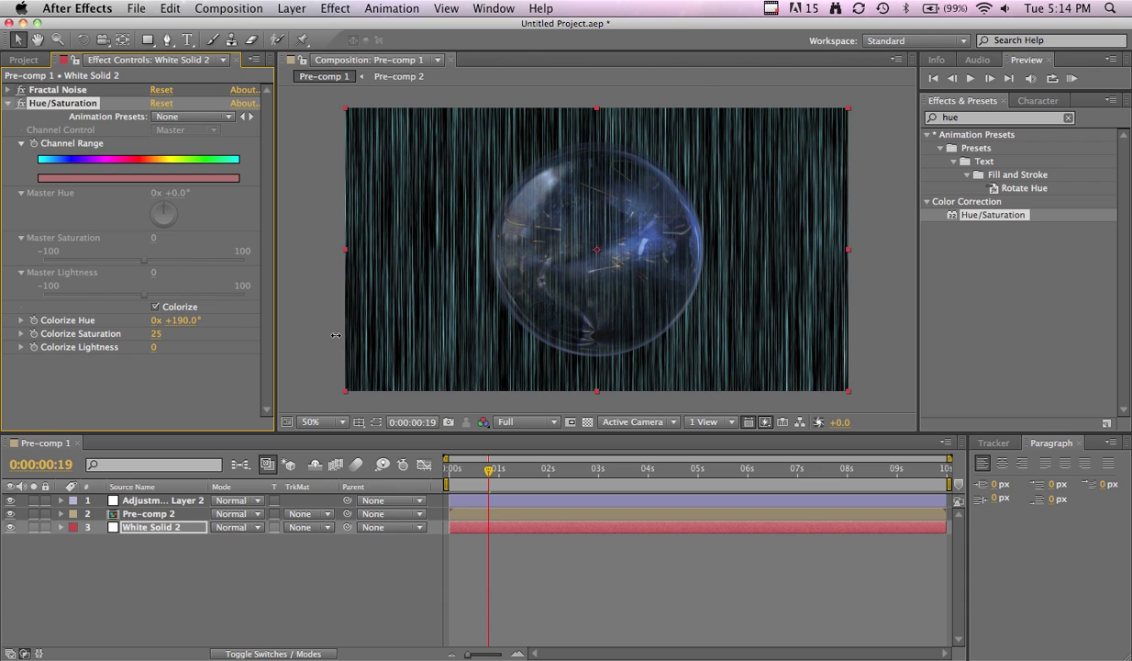
{"action": "left_click", "coordinate": [10, 104]}
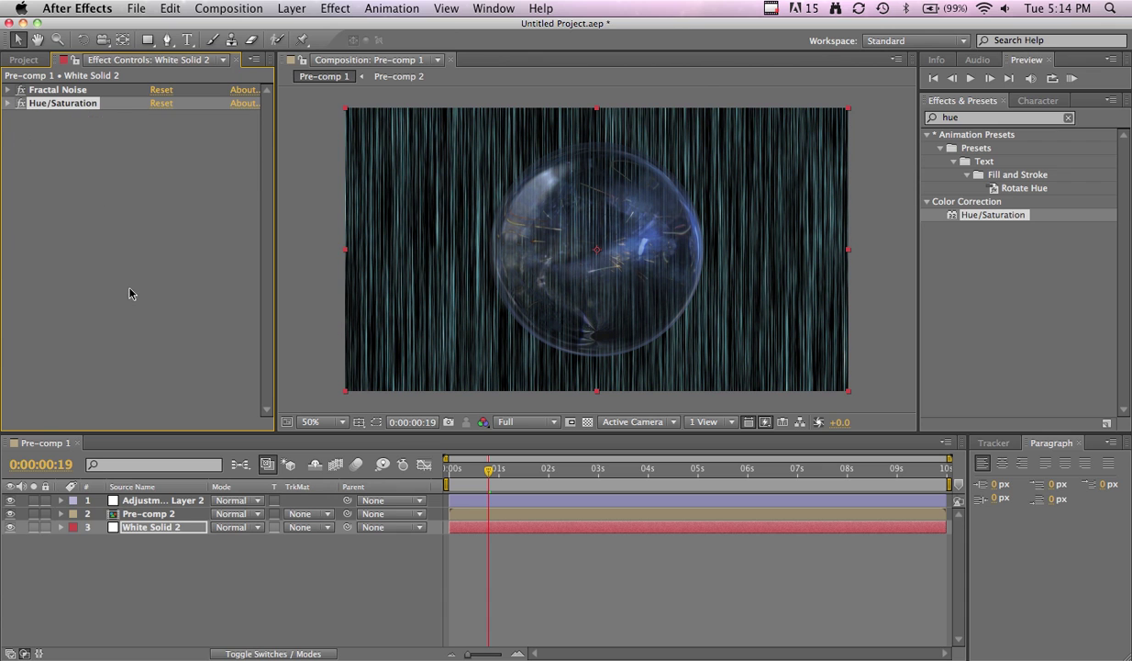
{"action": "left_click", "coordinate": [127, 283]}
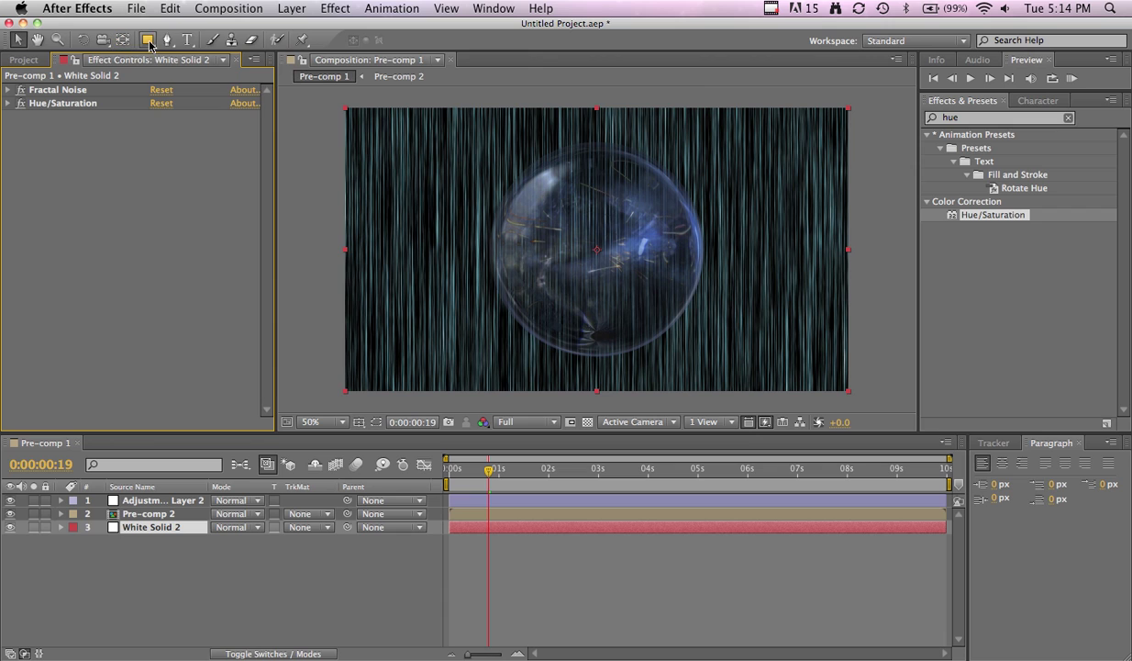
Select the Ellipse Tool, deselect the layer, and restore the teal tint after an undo
{"action": "left_click_drag", "start_coordinate": [152, 41], "coordinate": [210, 74]}
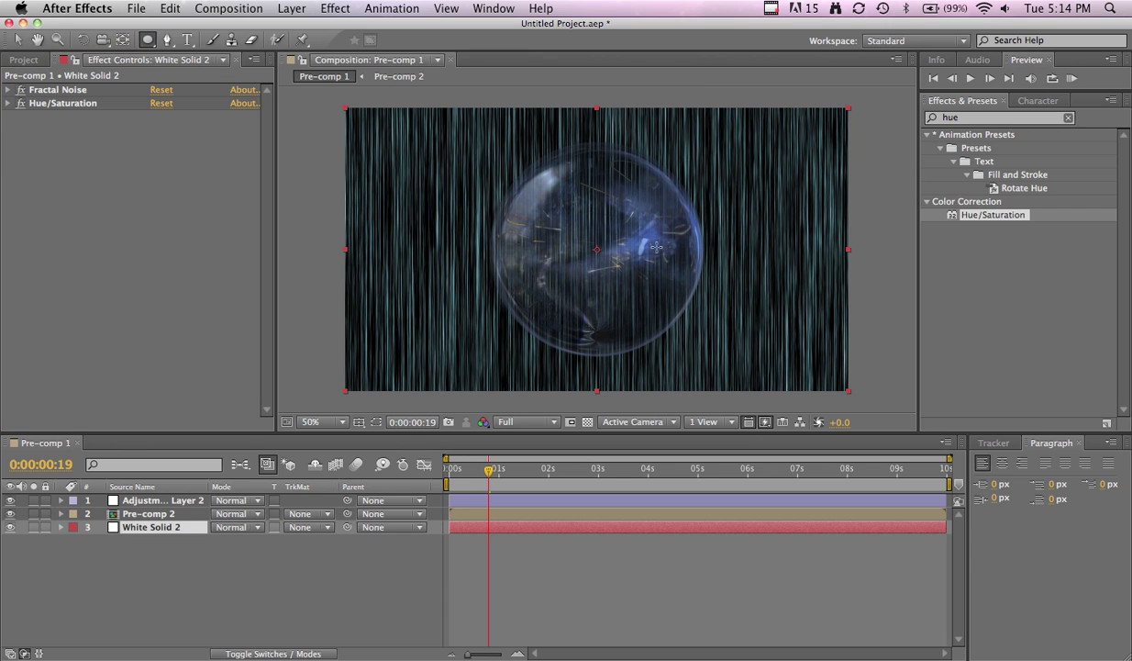
{"action": "left_click", "coordinate": [596, 253]}
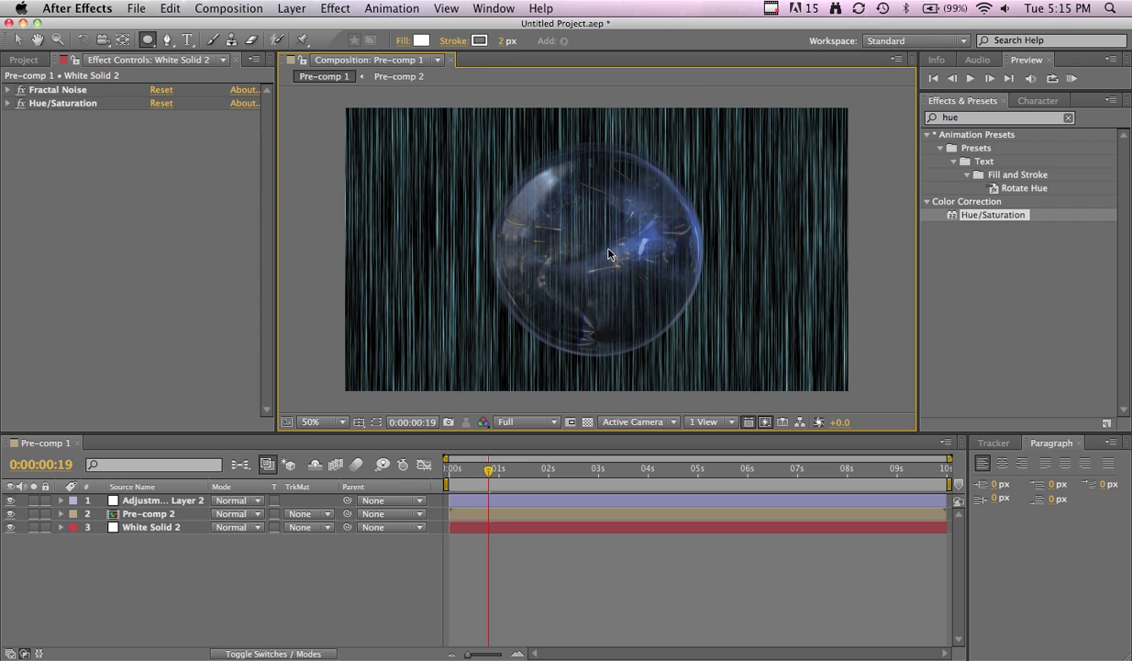
{"action": "key", "text": "super+z"}
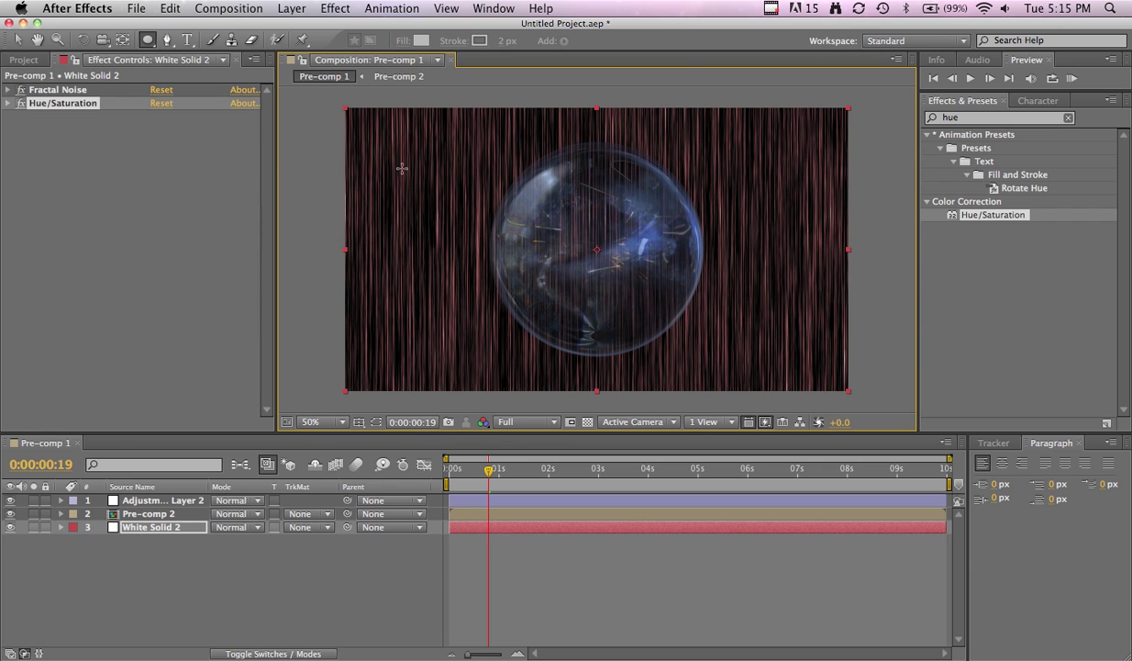
{"action": "key", "text": "super+shift+z"}
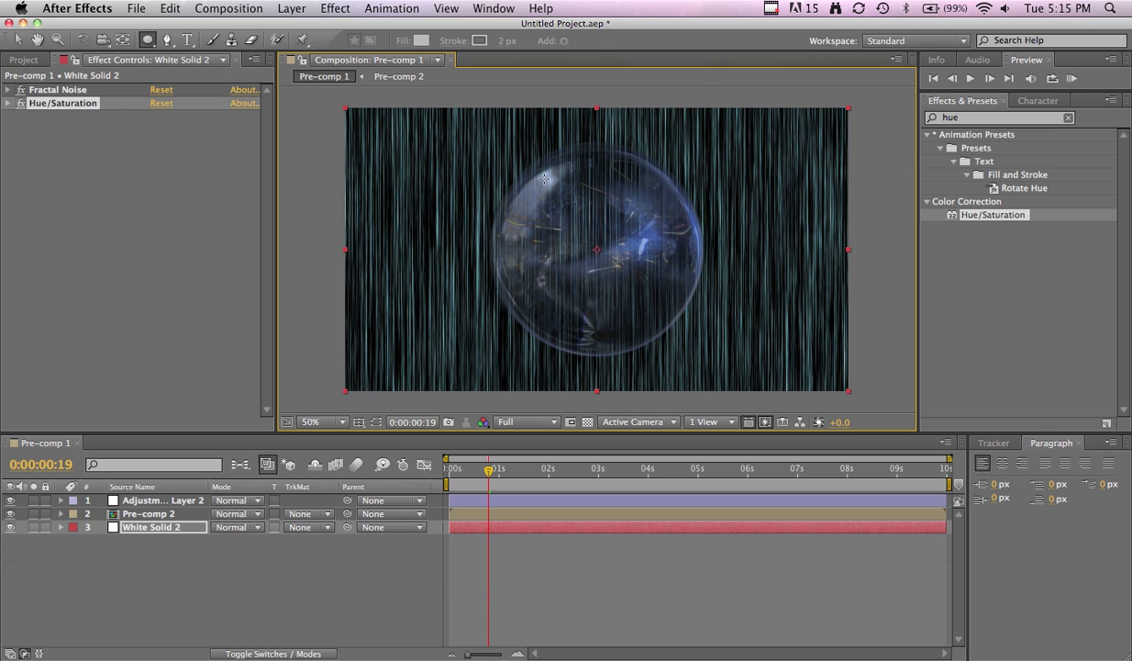
Draw an outer ellipse mask on White Solid 2 and centre it on the orb
{"action": "mouse_move", "coordinate": [544, 178]}
{"action": "left_mouse_down"}
{"action": "mouse_move", "coordinate": [637, 250]}
{"action": "mouse_move", "coordinate": [647, 292]}
{"action": "mouse_move", "coordinate": [679, 303]}
{"action": "mouse_move", "coordinate": [651, 295]}
{"action": "mouse_move", "coordinate": [664, 304]}
{"action": "left_mouse_up"}
{"action": "key", "text": "v"}
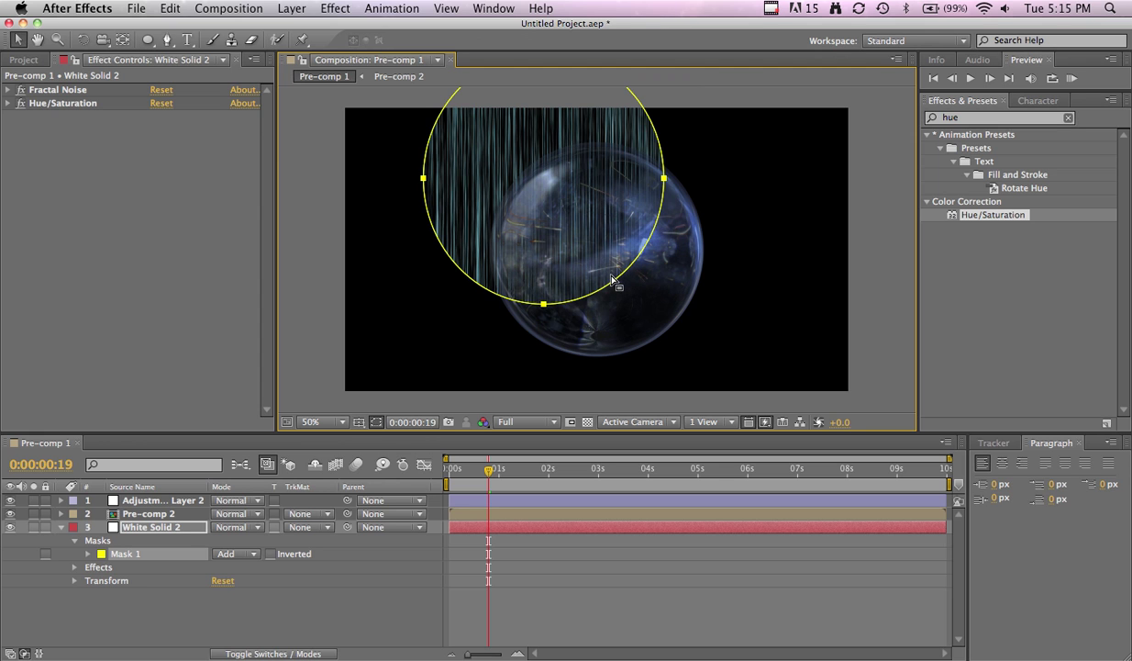
{"action": "left_click_drag", "start_coordinate": [616, 283], "coordinate": [669, 352]}
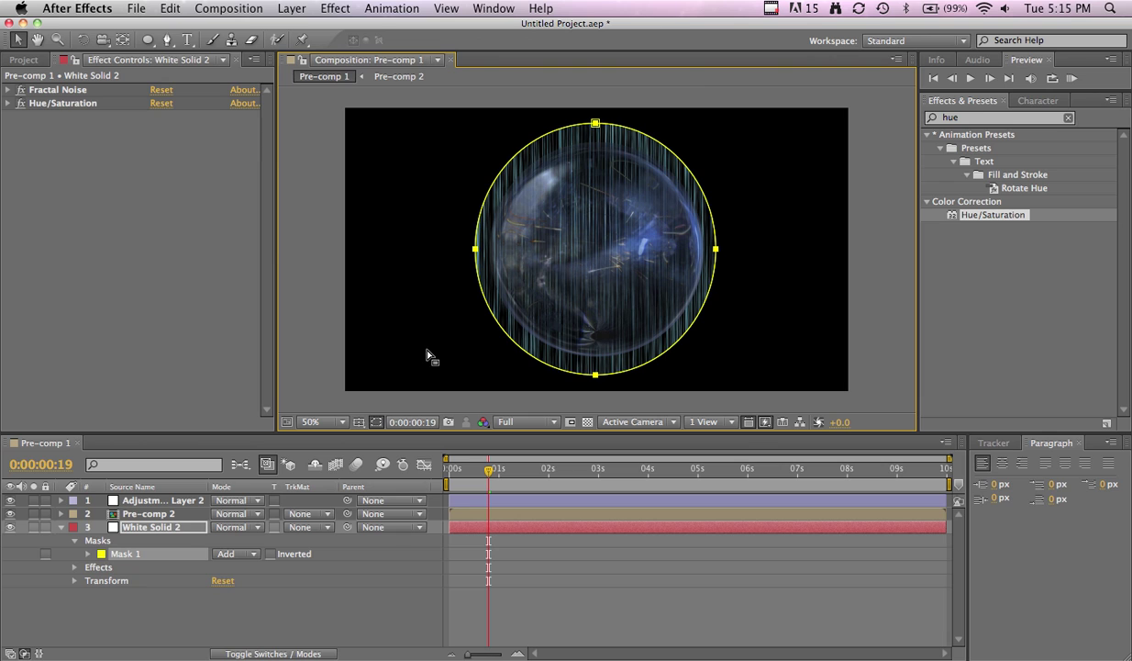
Draw a smaller inner ellipse, nudge it down slightly, and set Mask 2 to Subtract
{"action": "left_click", "coordinate": [148, 40]}
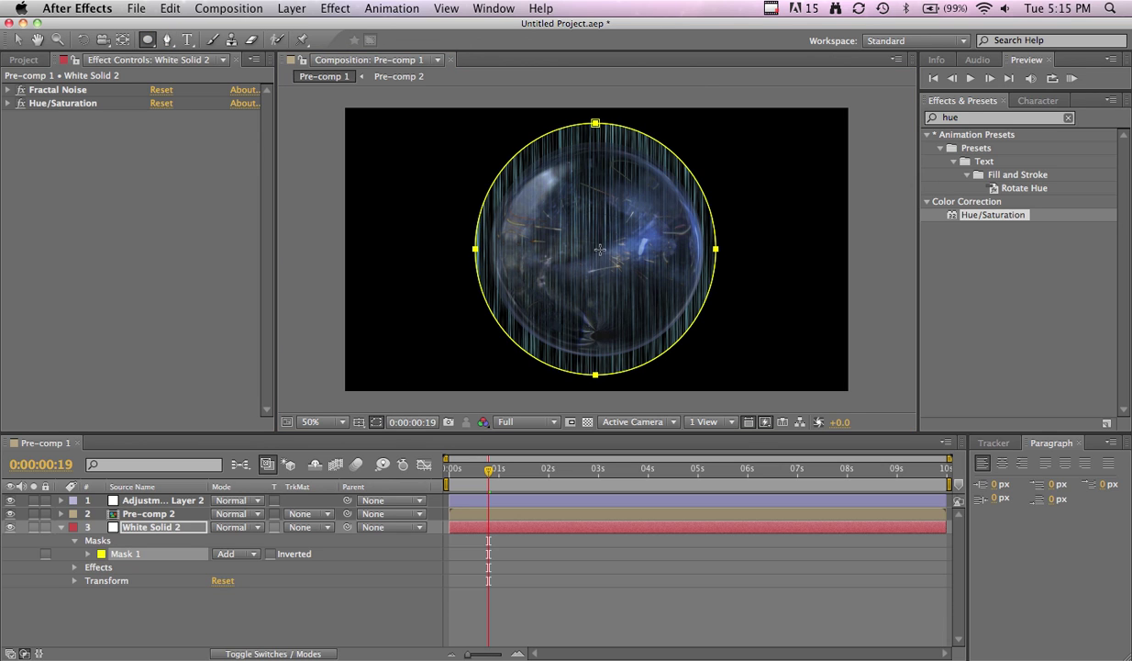
{"action": "mouse_move", "coordinate": [599, 248]}
{"action": "left_mouse_down"}
{"action": "mouse_move", "coordinate": [633, 266]}
{"action": "mouse_move", "coordinate": [672, 263]}
{"action": "mouse_move", "coordinate": [648, 273]}
{"action": "mouse_move", "coordinate": [628, 265]}
{"action": "mouse_move", "coordinate": [670, 287]}
{"action": "mouse_move", "coordinate": [700, 320]}
{"action": "mouse_move", "coordinate": [684, 330]}
{"action": "mouse_move", "coordinate": [694, 339]}
{"action": "left_mouse_up"}
{"action": "key", "text": "v"}
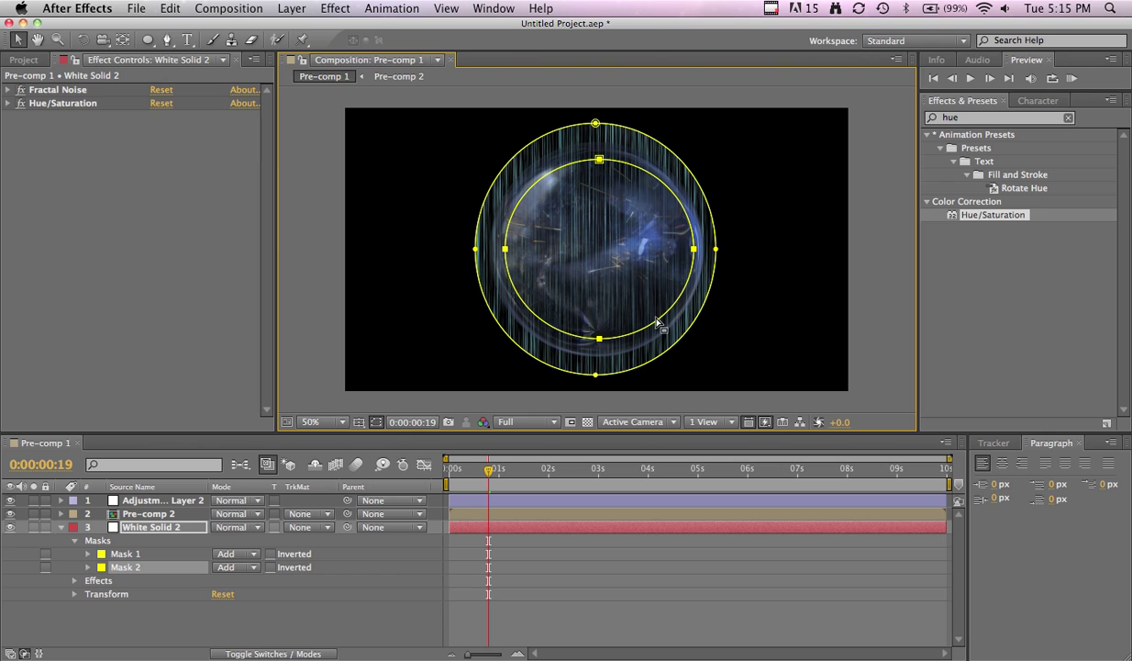
{"action": "left_click", "coordinate": [657, 322]}
{"action": "left_click", "coordinate": [657, 322]}
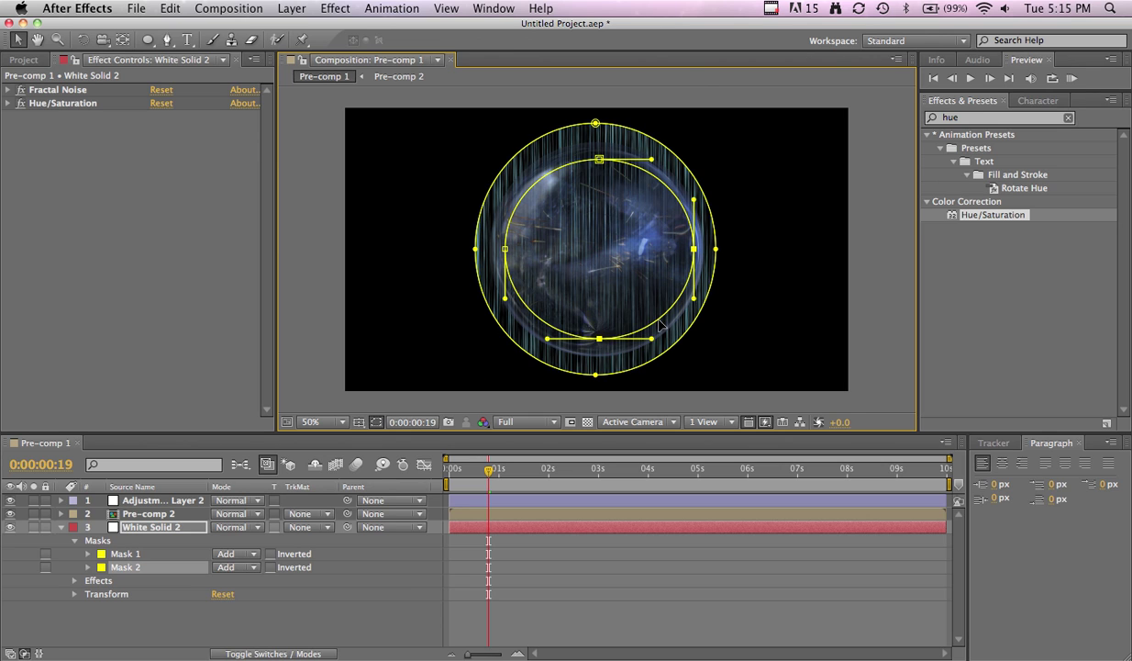
{"action": "left_click", "coordinate": [161, 524]}
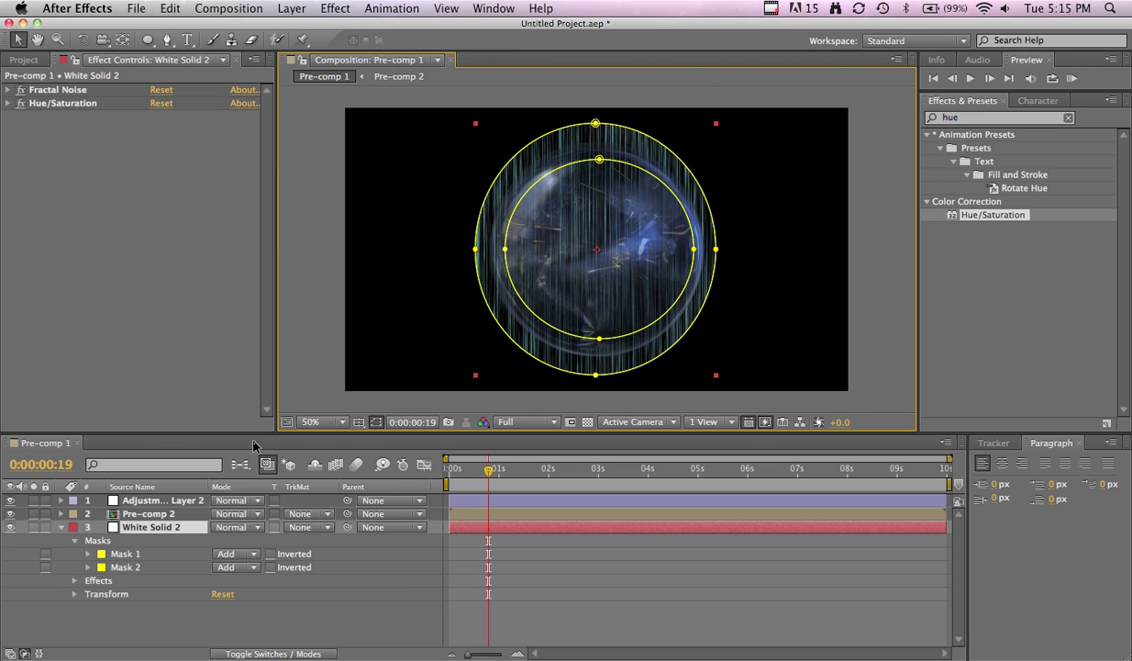
{"action": "left_click", "coordinate": [135, 565]}
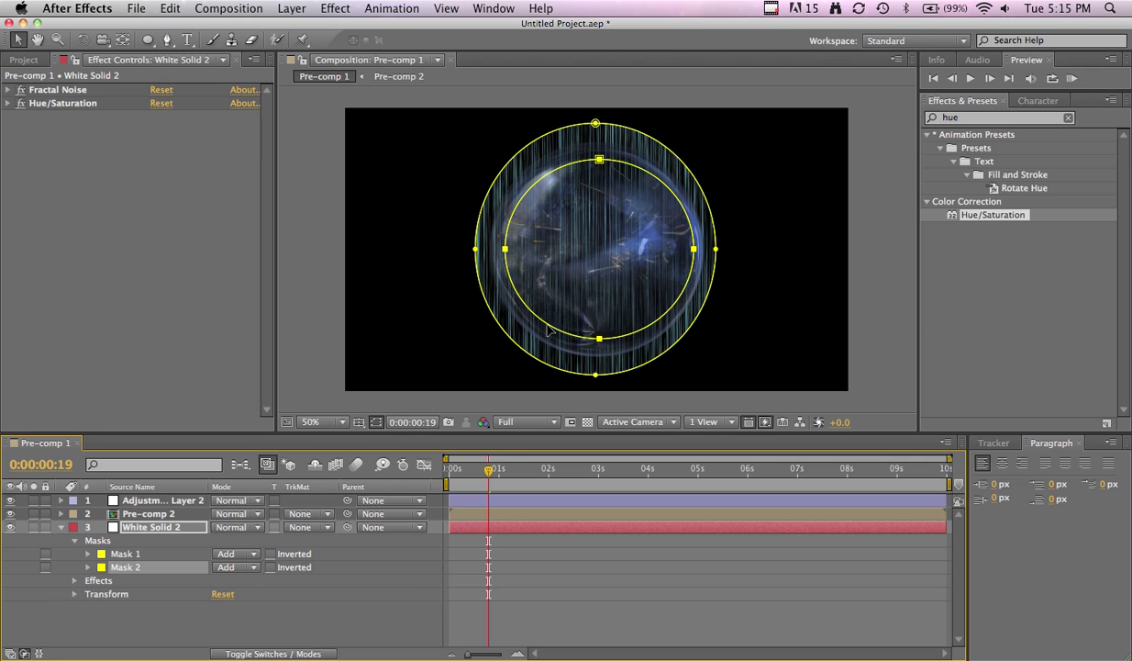
{"action": "left_click_drag", "start_coordinate": [547, 328], "coordinate": [547, 335]}
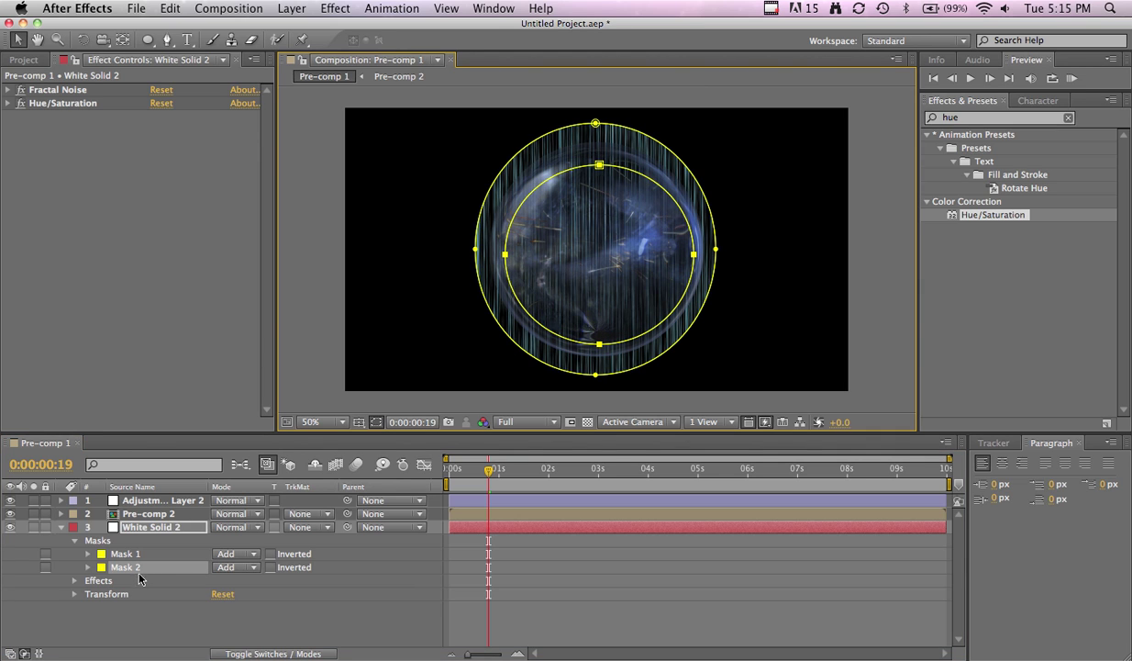
{"action": "left_click", "coordinate": [234, 567]}
{"action": "left_click", "coordinate": [251, 591]}
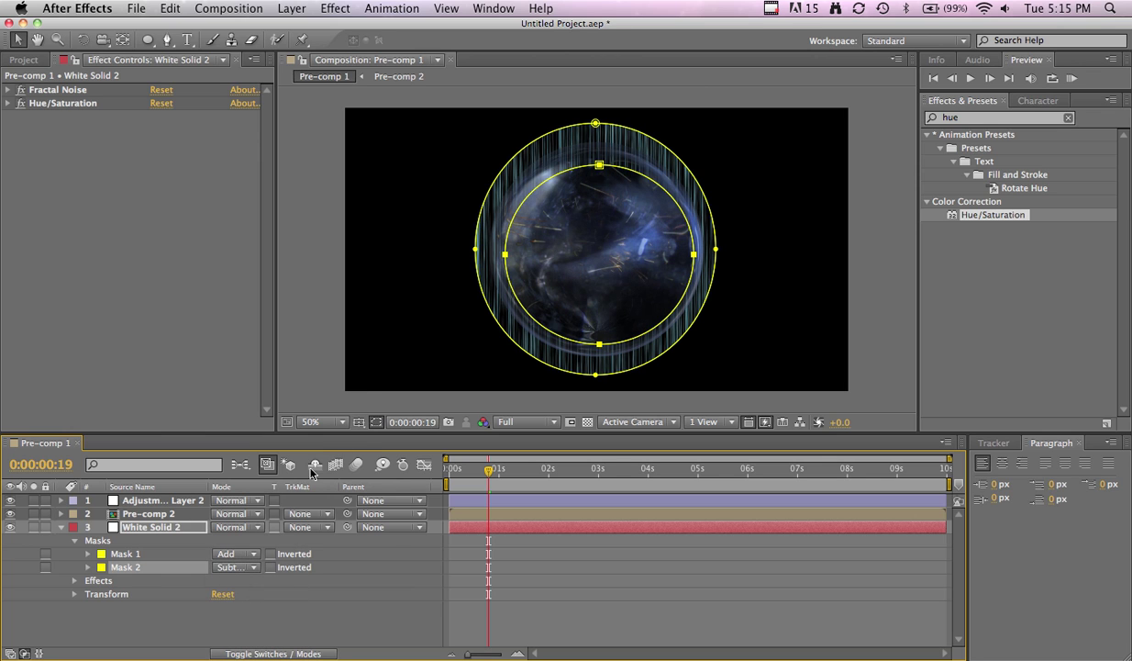
Feather the outer Mask 1 and pull its expansion inward to -34 to tighten the ring
{"action": "left_click", "coordinate": [126, 553]}
{"action": "key", "text": "f"}
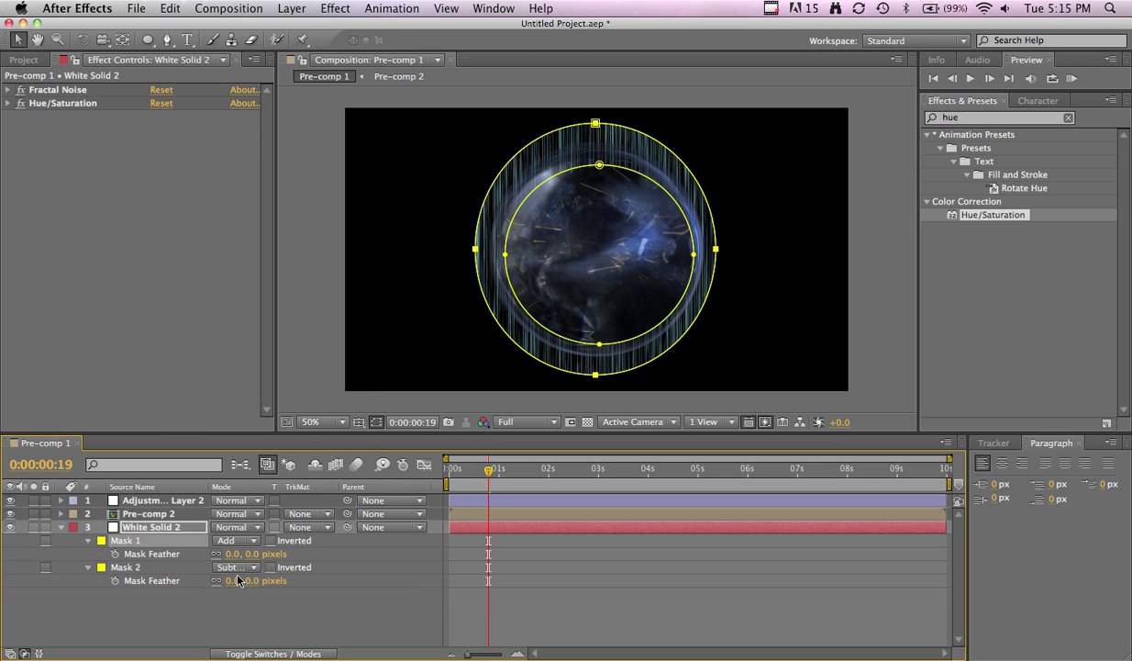
{"action": "left_click_drag", "start_coordinate": [237, 553], "coordinate": [312, 554]}
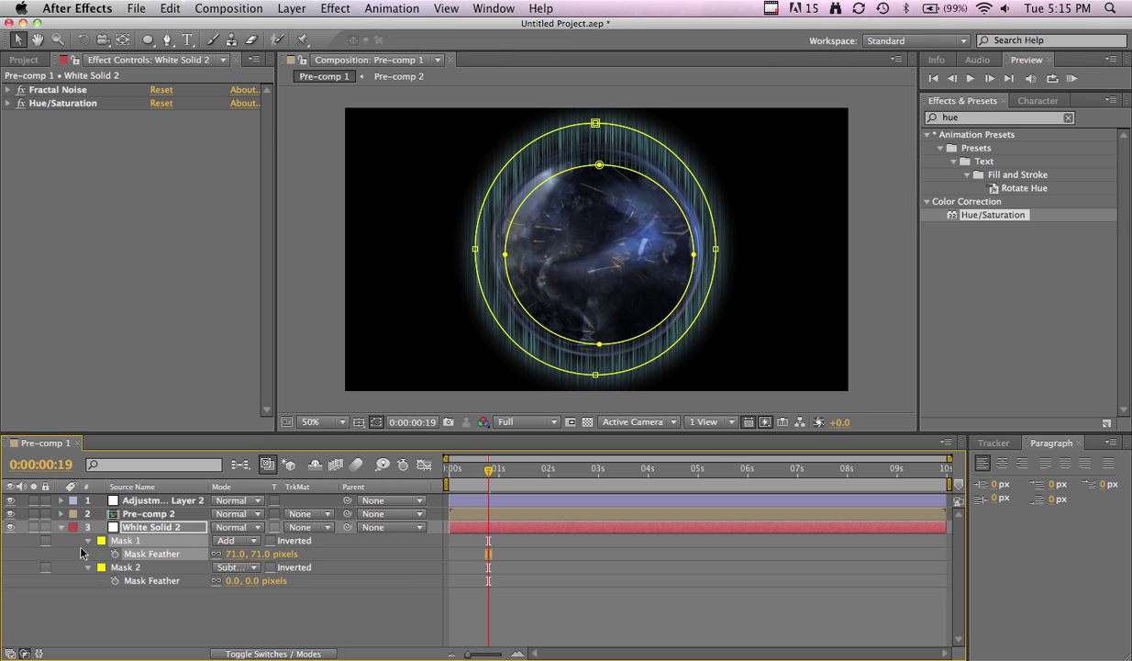
{"action": "left_click", "coordinate": [94, 543]}
{"action": "left_click", "coordinate": [88, 541]}
{"action": "left_click", "coordinate": [89, 541]}
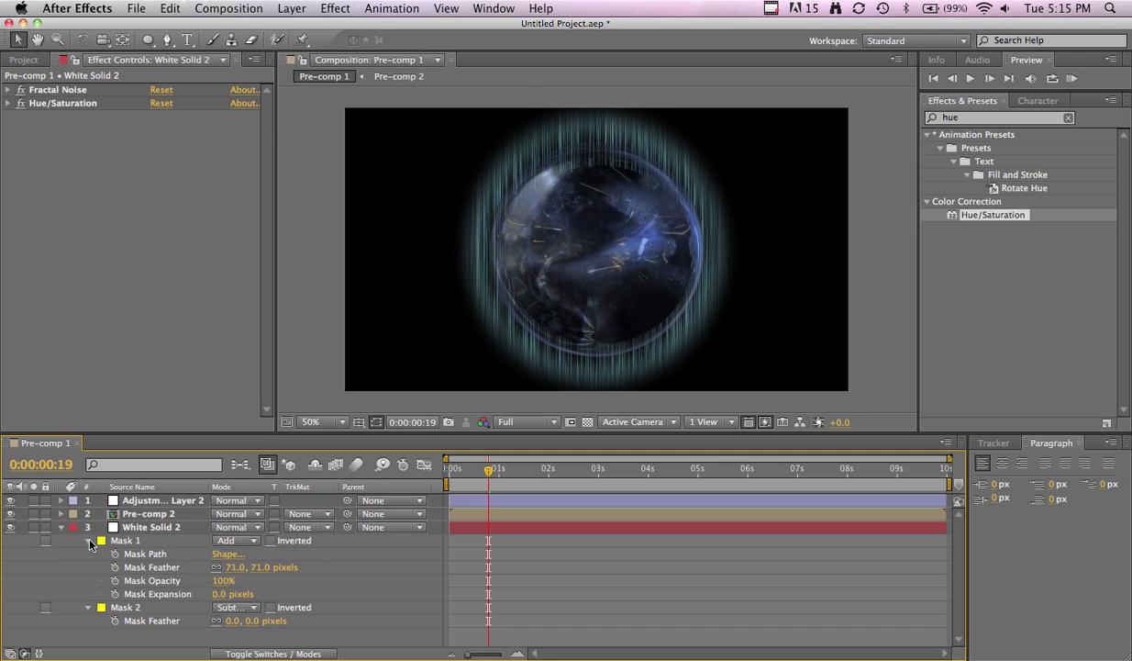
{"action": "left_click", "coordinate": [215, 594]}
{"action": "left_click_drag", "start_coordinate": [215, 593], "coordinate": [202, 594]}
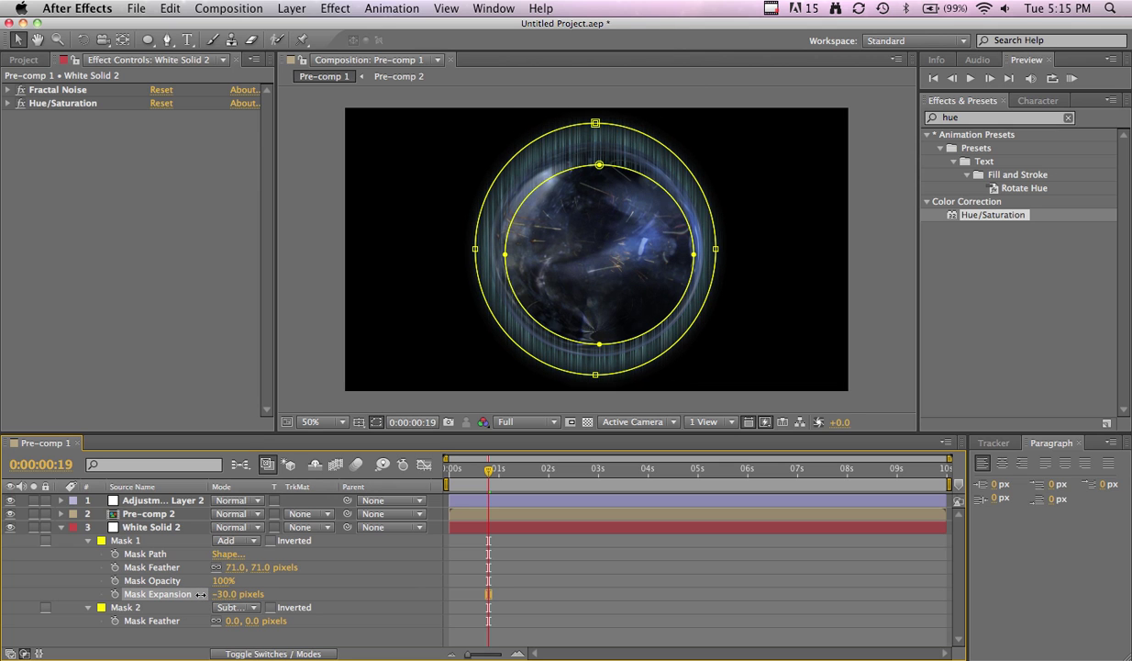
Feather the inner Mask 2 and expand it outward to 24
{"action": "left_click", "coordinate": [198, 596]}
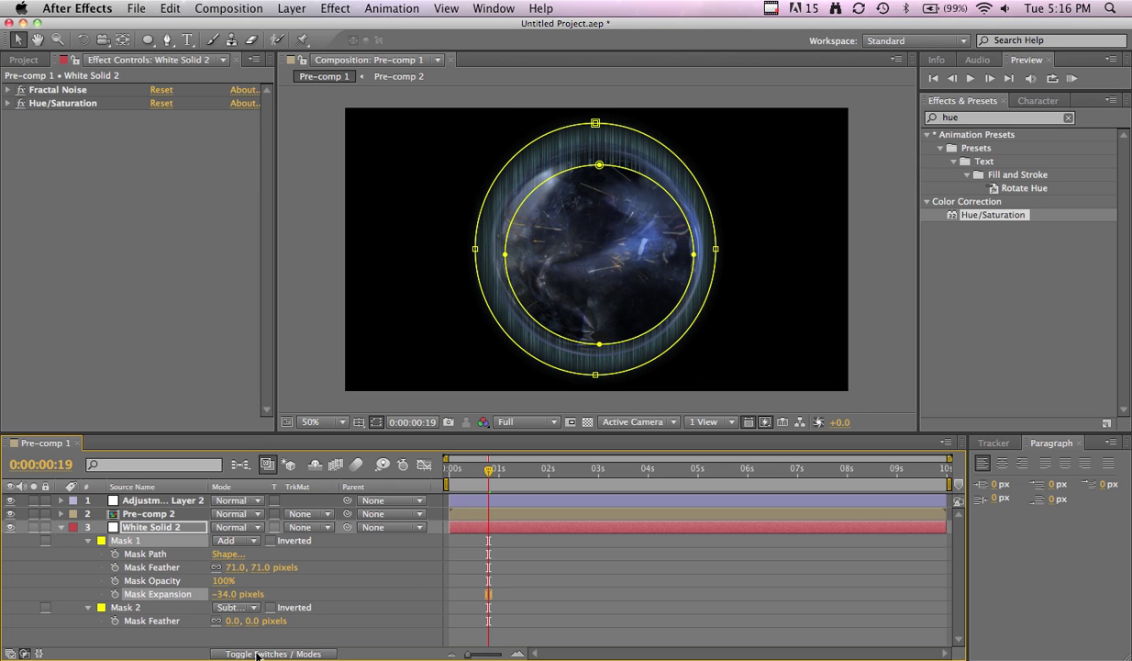
{"action": "left_click", "coordinate": [133, 609]}
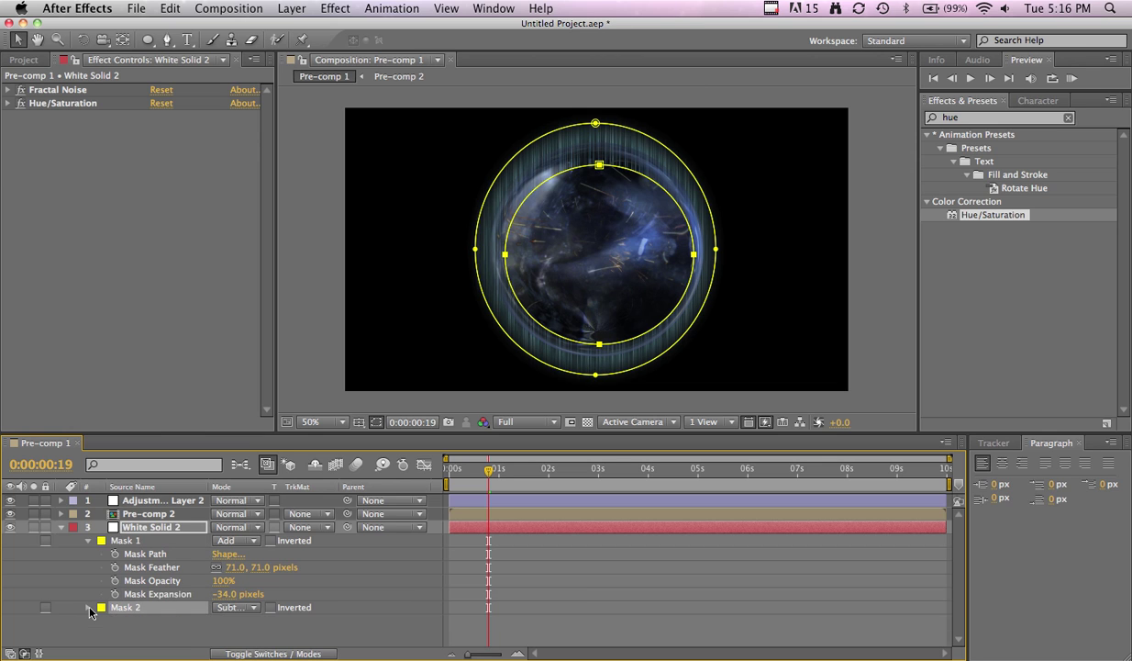
{"action": "left_click", "coordinate": [88, 607]}
{"action": "scroll", "coordinate": [211, 615], "scroll_direction": "down", "scroll_amount": 1}
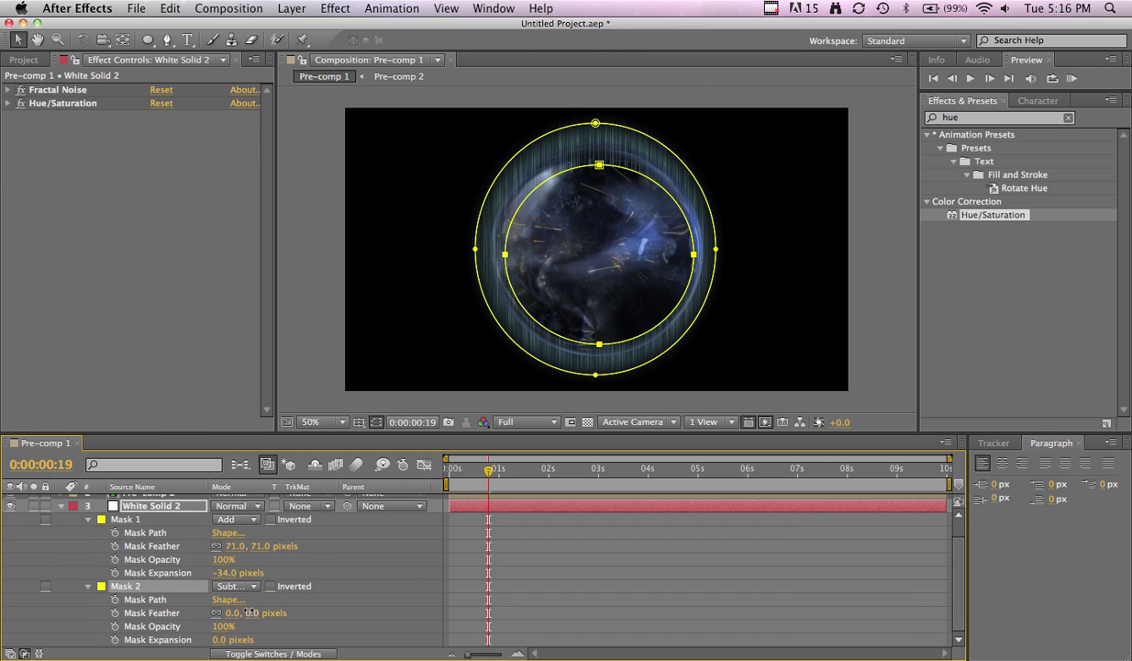
{"action": "left_click_drag", "start_coordinate": [246, 612], "coordinate": [286, 612]}
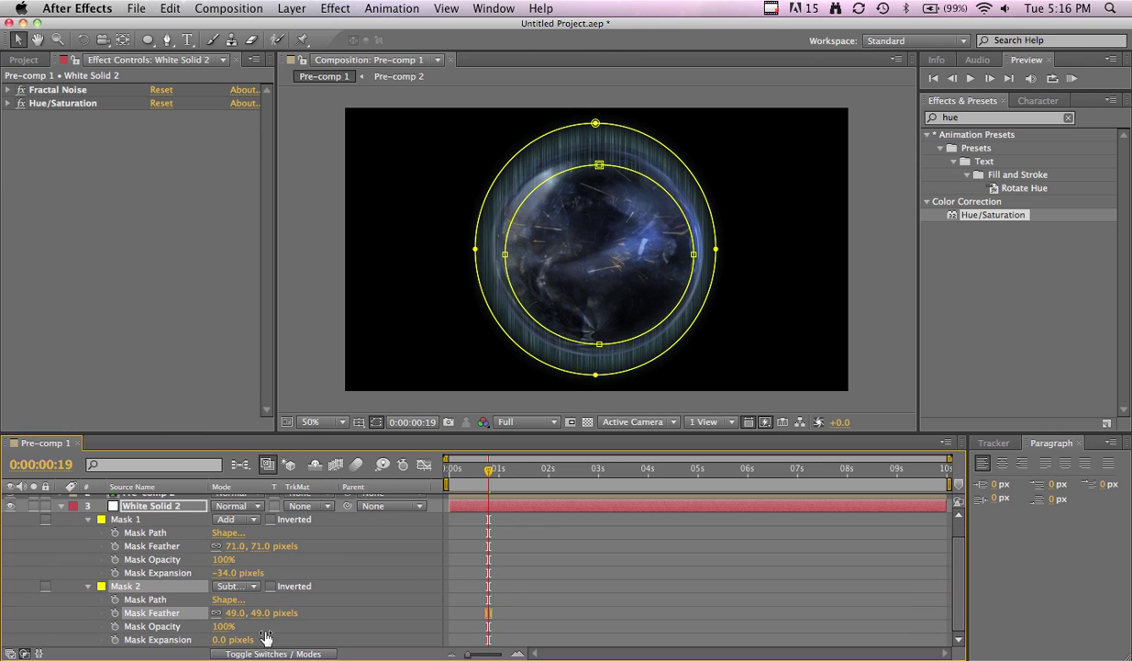
{"action": "mouse_move", "coordinate": [221, 640]}
{"action": "left_mouse_down"}
{"action": "mouse_move", "coordinate": [261, 642]}
{"action": "mouse_move", "coordinate": [239, 644]}
{"action": "left_mouse_up"}
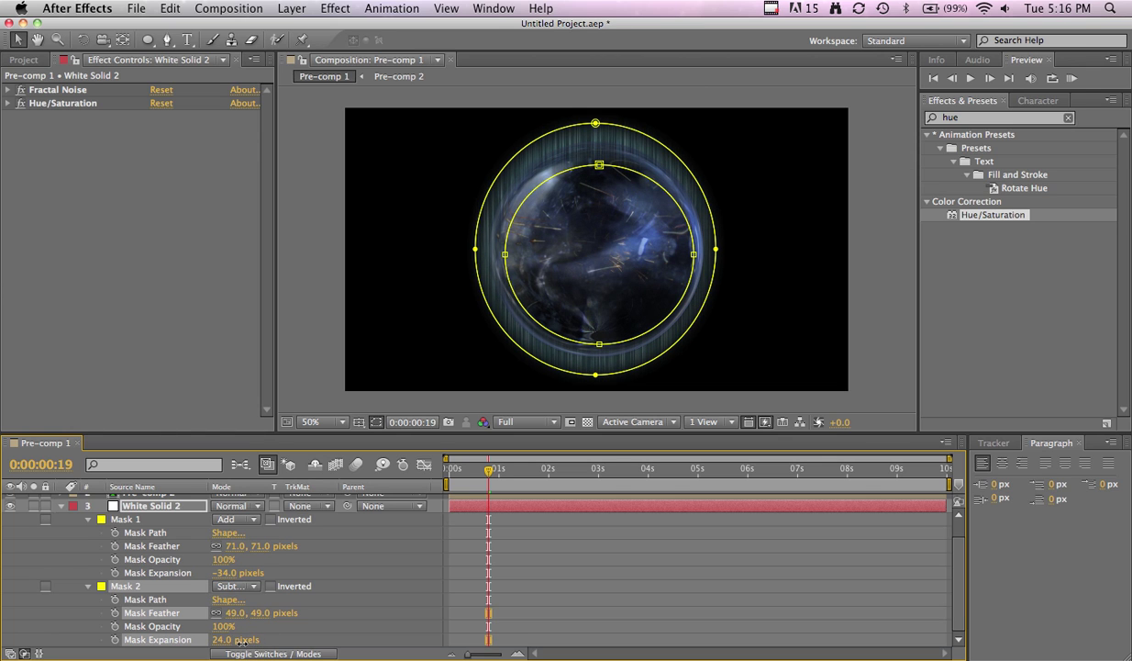
Drag the inner mask's left vertex slightly outward, then deselect the points
{"action": "left_click", "coordinate": [599, 166]}
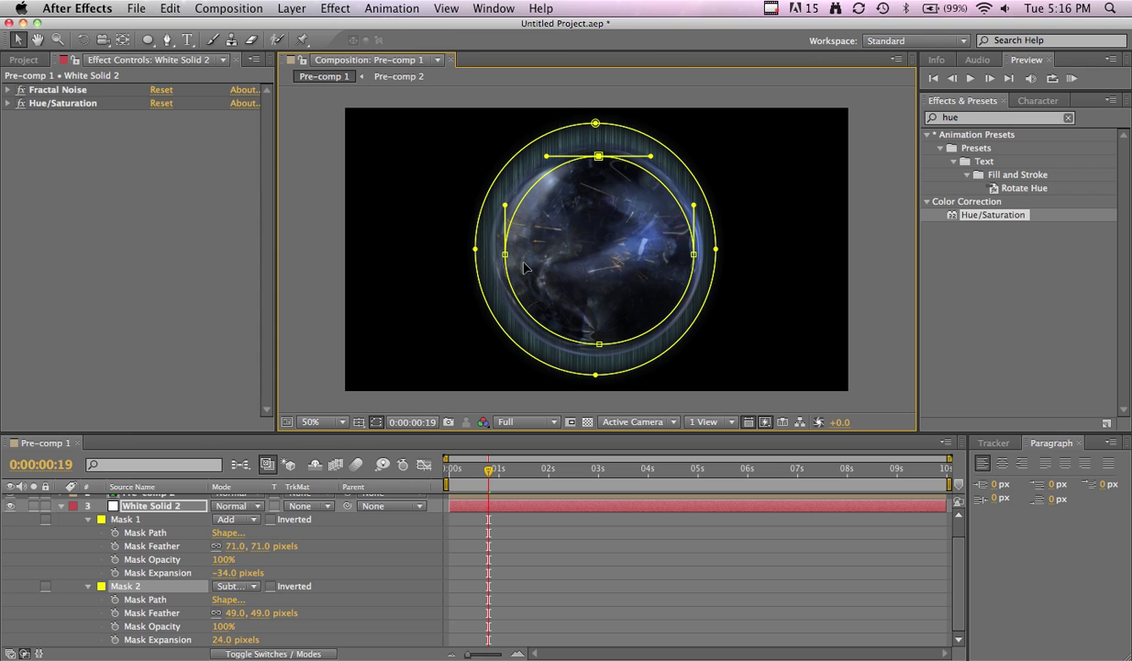
{"action": "left_click_drag", "start_coordinate": [504, 255], "coordinate": [500, 254]}
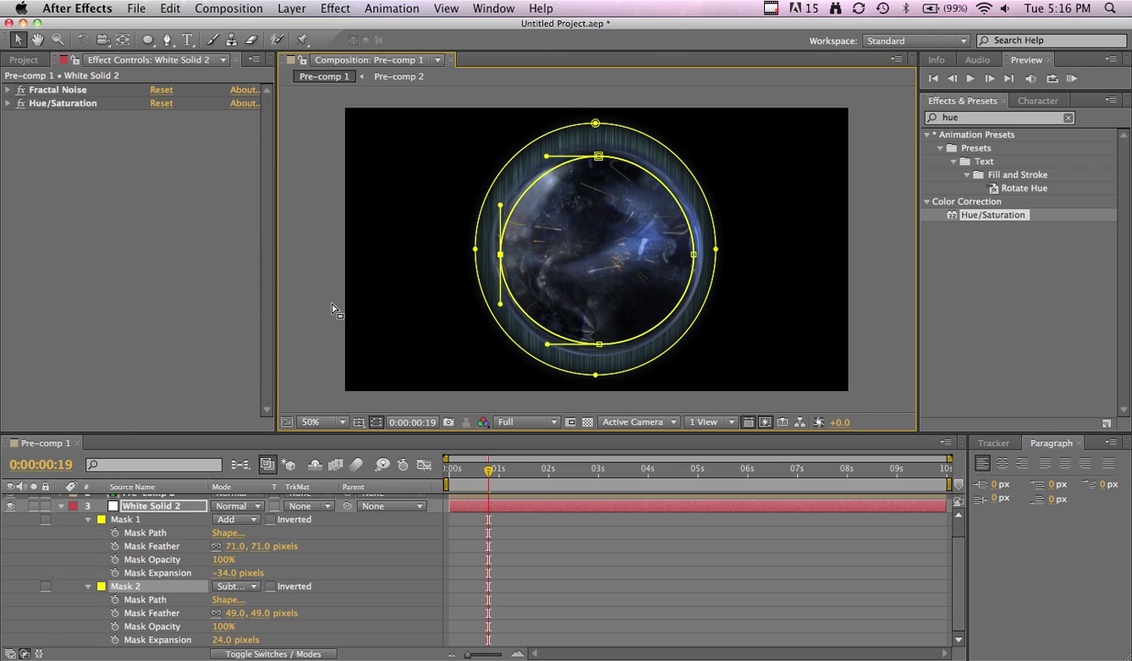
{"action": "left_click", "coordinate": [318, 343]}
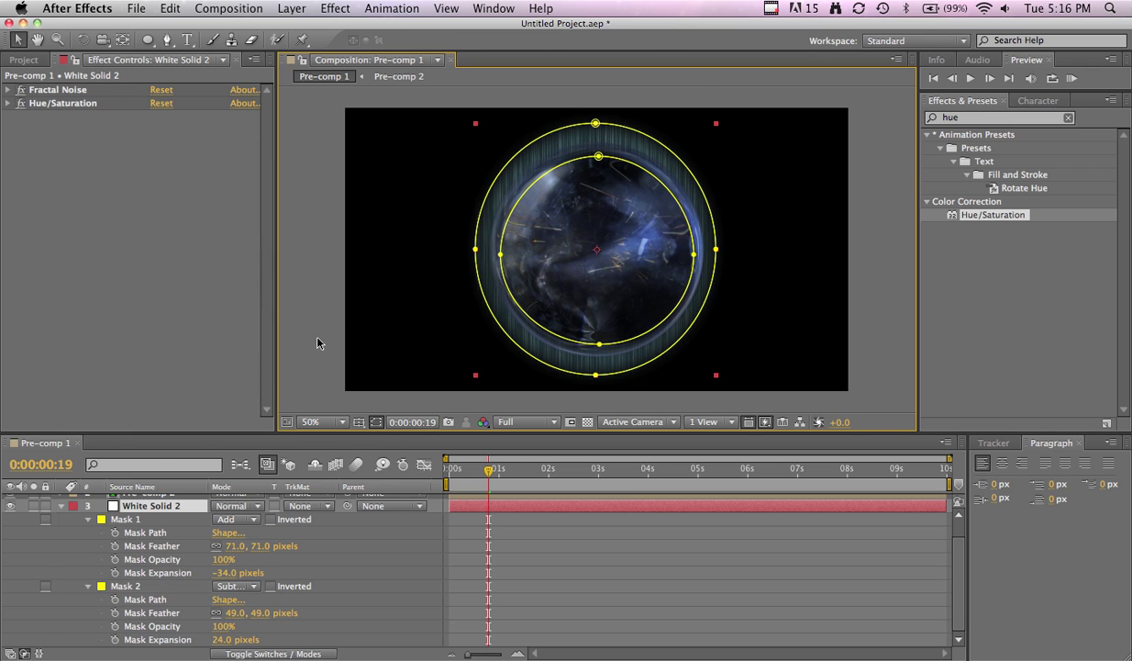
Apply CC Vector Blur from Blur & Sharpen to White Solid 2 with Amount 19
{"action": "left_click", "coordinate": [60, 507]}
{"action": "left_click", "coordinate": [115, 254]}
{"action": "left_click", "coordinate": [332, 7]}
{"action": "mouse_move", "coordinate": [404, 111]}
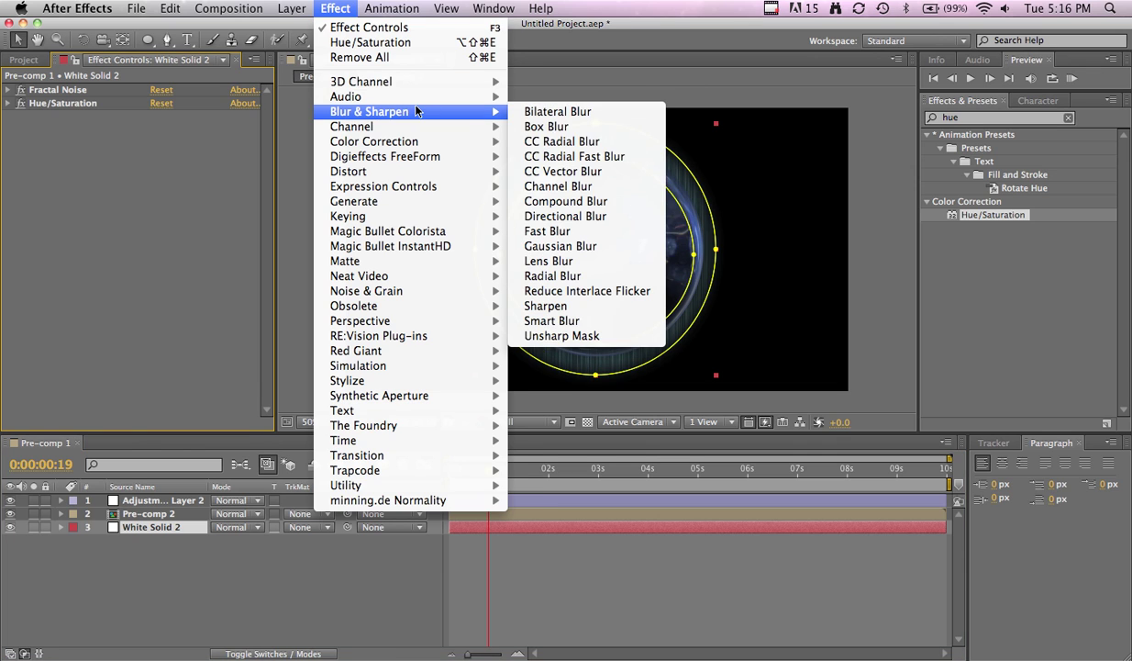
{"action": "left_click", "coordinate": [609, 170]}
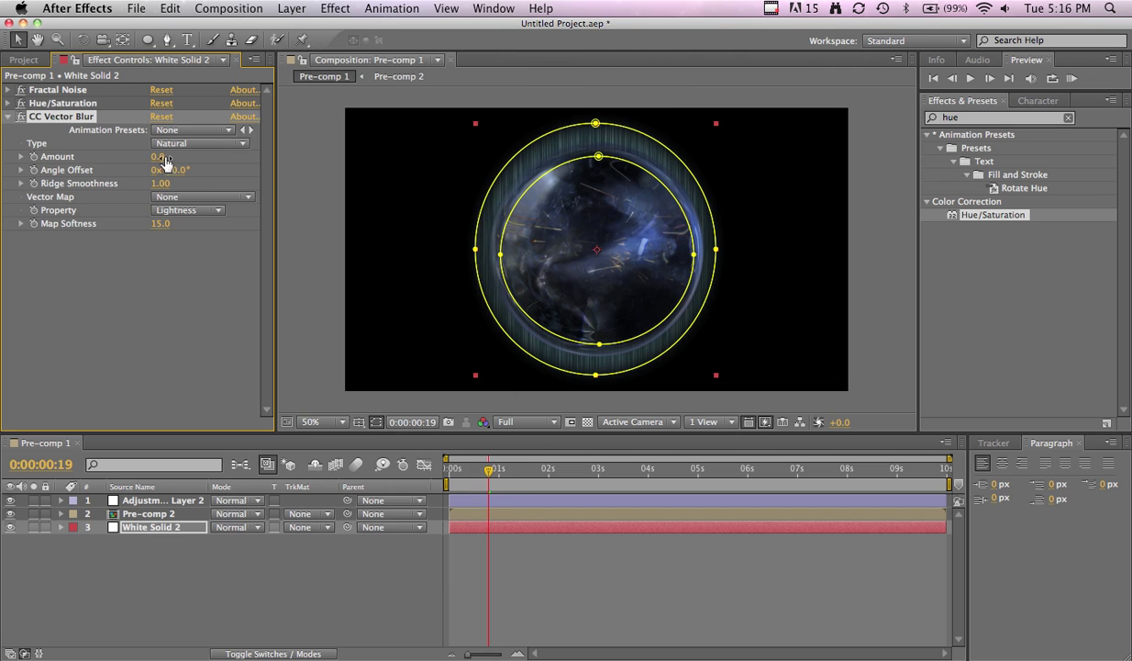
{"action": "left_click_drag", "start_coordinate": [160, 157], "coordinate": [180, 156]}
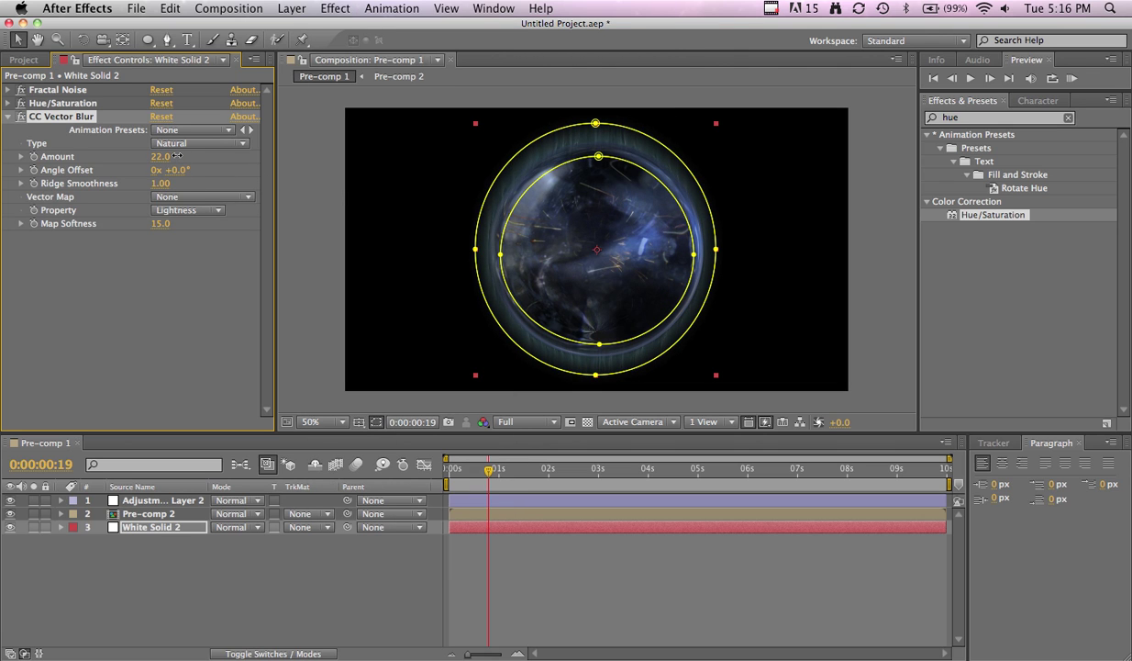
{"action": "left_click", "coordinate": [206, 307]}
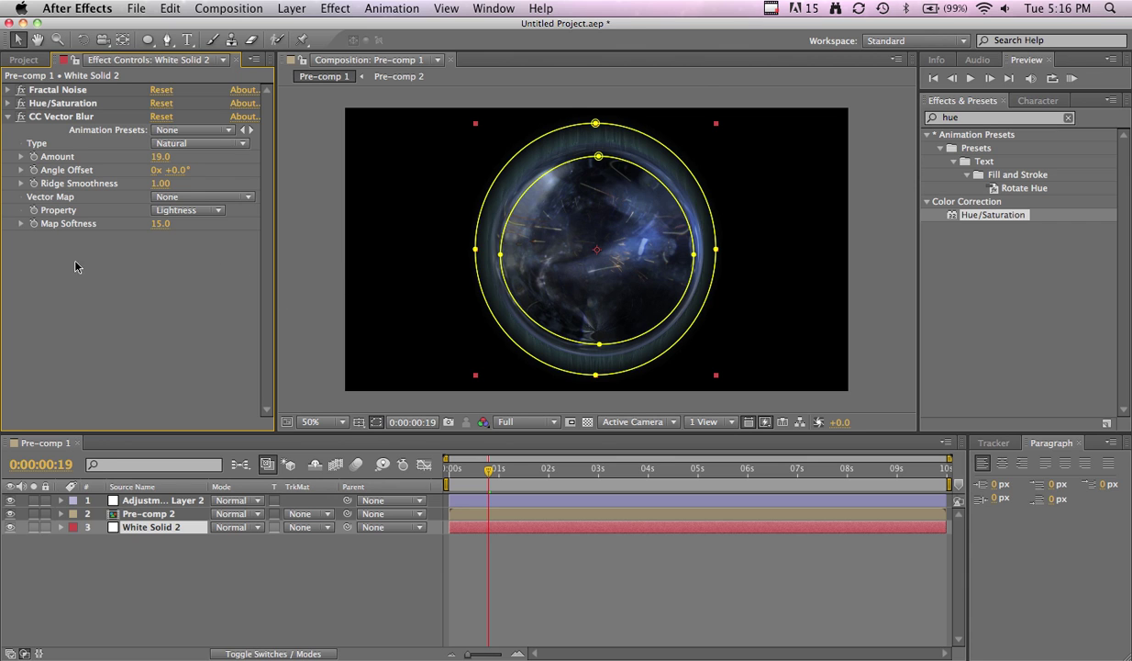
Add the expression time*40 to Fractal Noise Evolution and scrub ahead to check the motion
{"action": "left_click", "coordinate": [8, 90]}
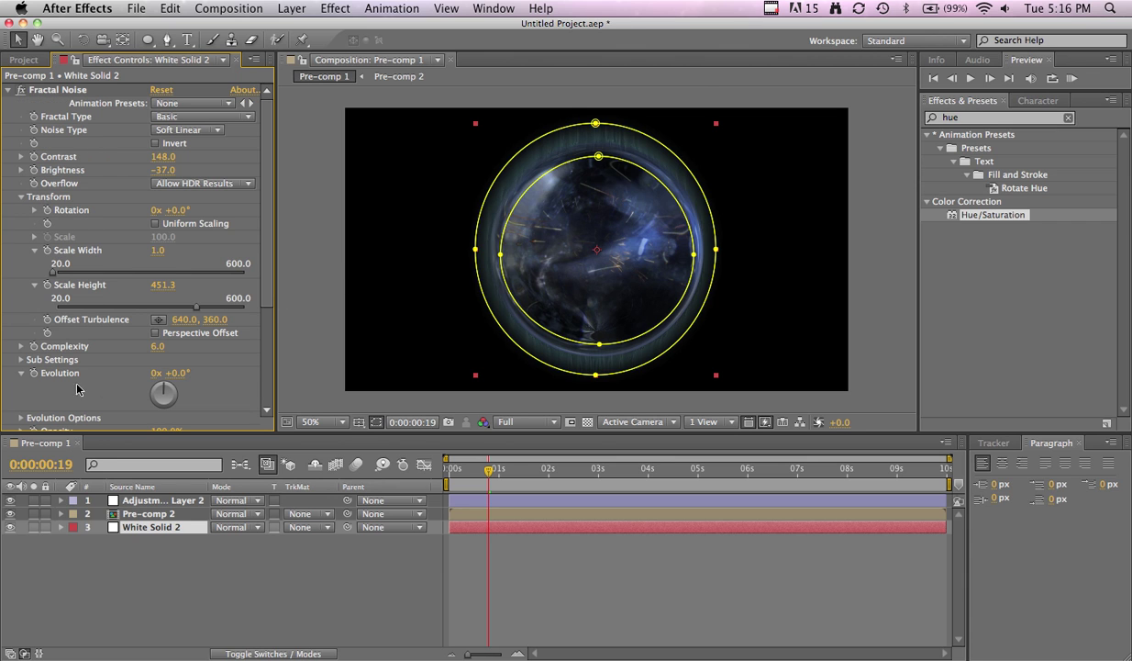
{"action": "left_click", "coordinate": [35, 374], "text": "alt"}
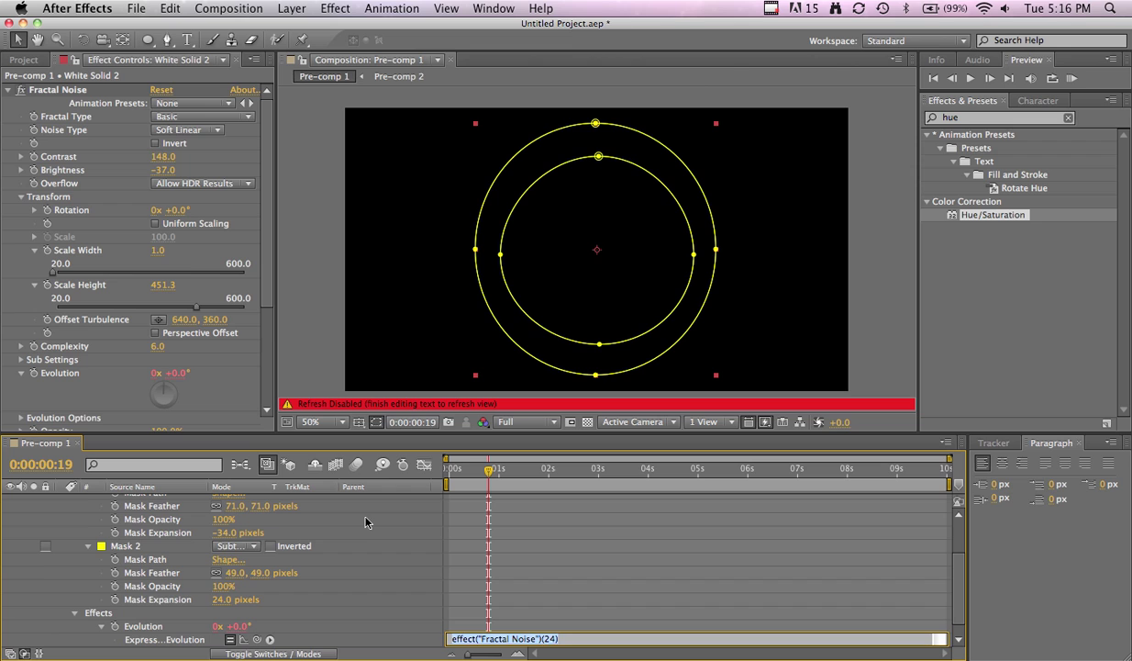
{"action": "type", "text": "time*40"}
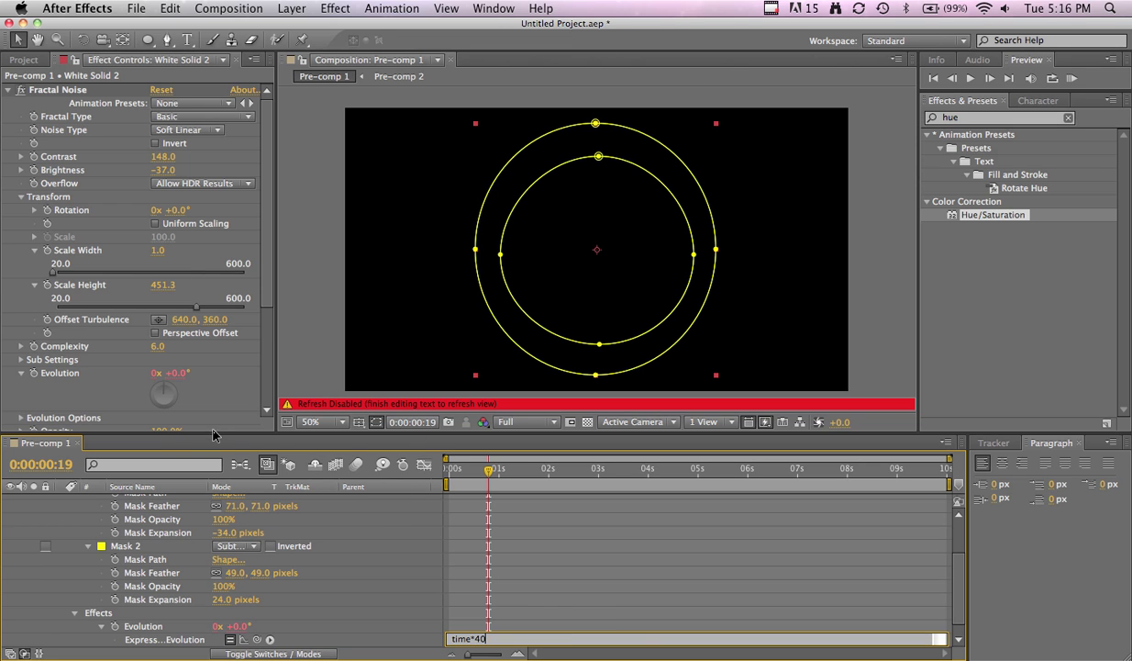
{"action": "left_click", "coordinate": [205, 413]}
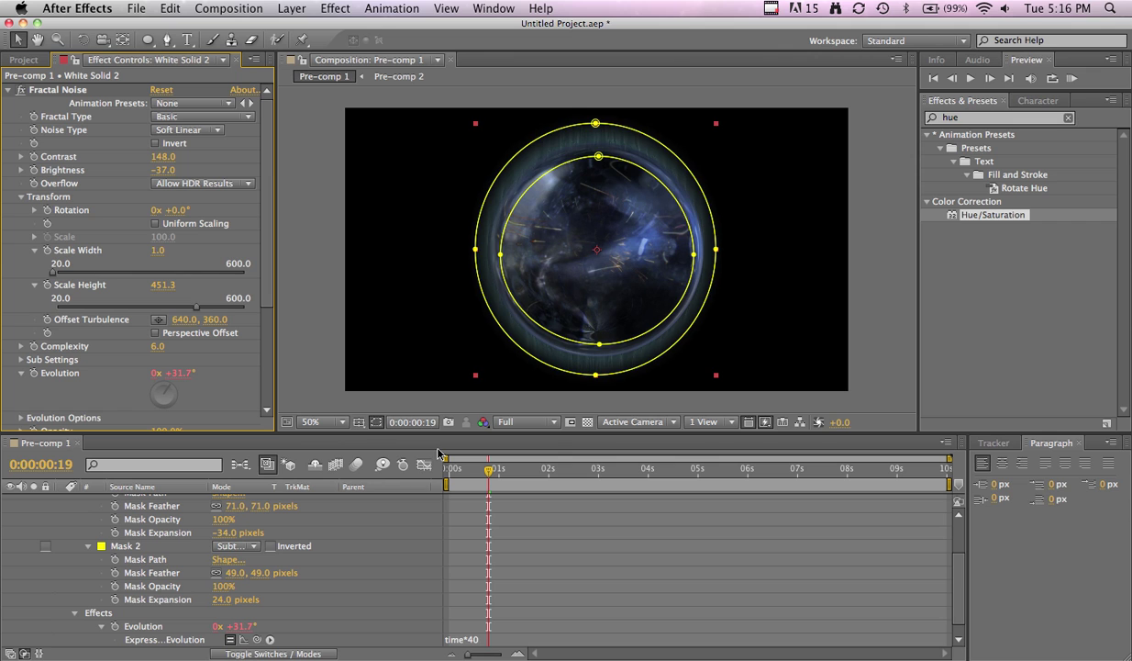
{"action": "left_click_drag", "start_coordinate": [456, 468], "coordinate": [537, 474]}
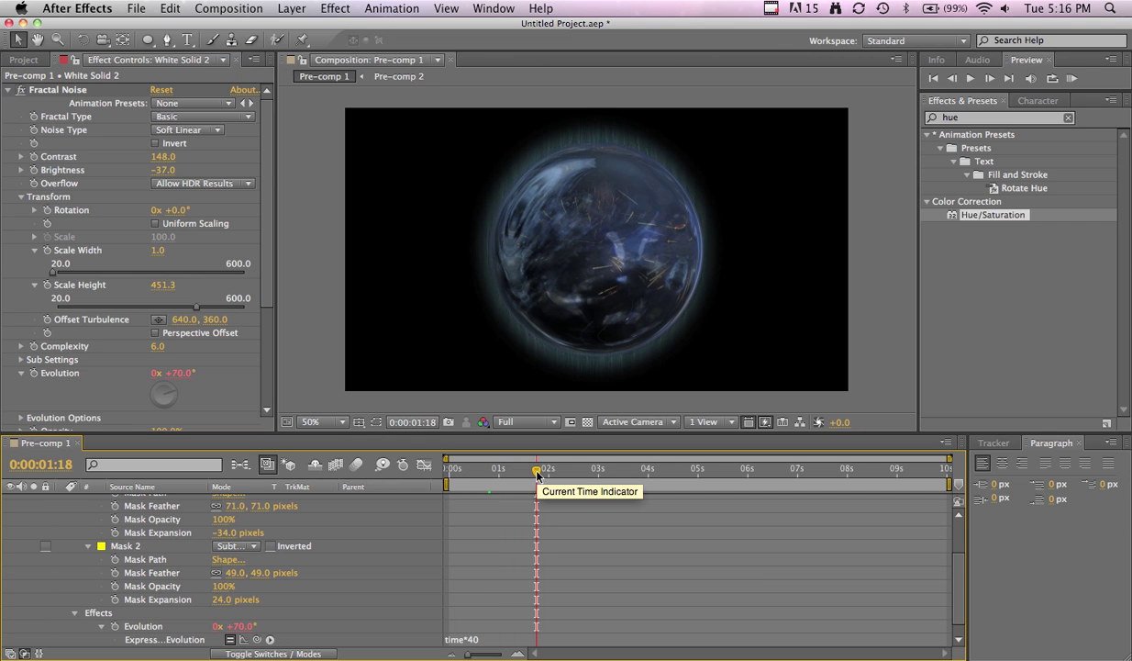
{"action": "scroll", "coordinate": [45, 495], "scroll_direction": "up", "scroll_amount": 3}
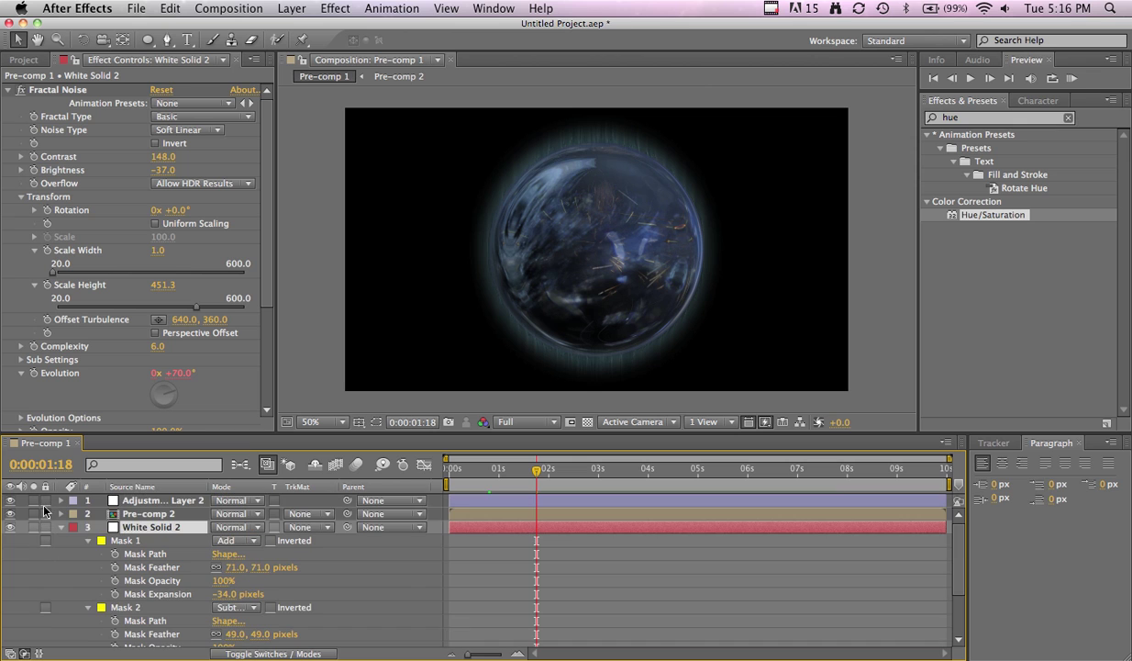
Pre-compose all three orb layers into Pre-comp 3
{"action": "left_click", "coordinate": [61, 528]}
{"action": "left_click", "coordinate": [157, 607]}
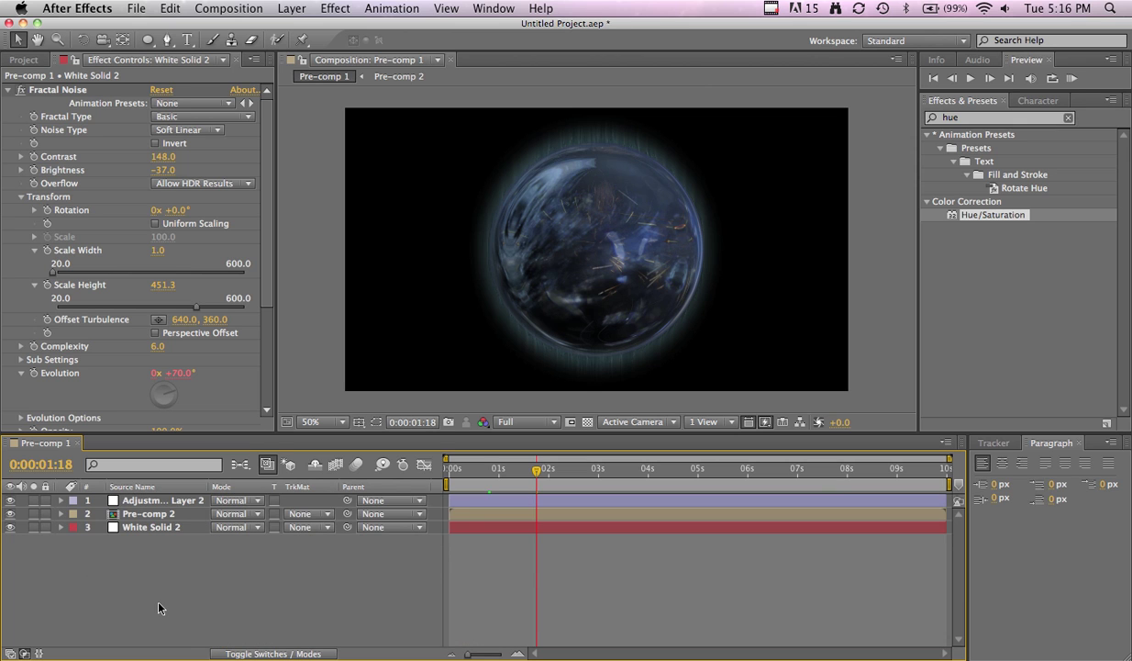
{"action": "key", "text": "super+a"}
{"action": "key", "text": "super+shift+c"}
{"action": "key", "text": "Return"}
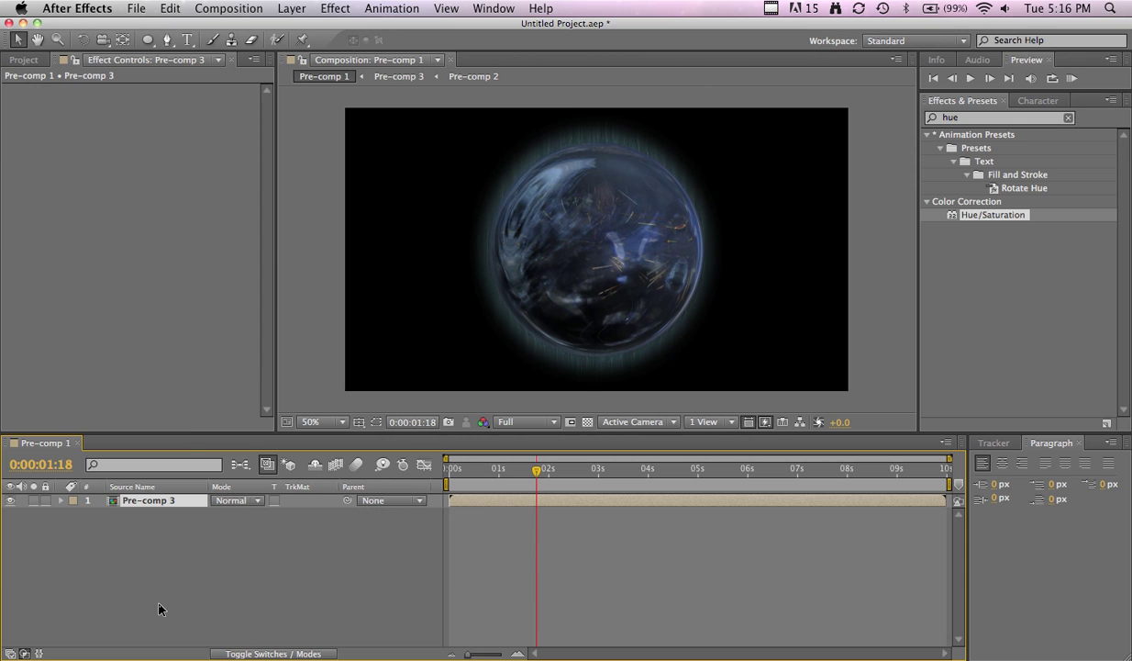
Create White Solid 3 with Fractal Noise applied and place it below Pre-comp 3
{"action": "left_click", "coordinate": [302, 6]}
{"action": "mouse_move", "coordinate": [385, 27]}
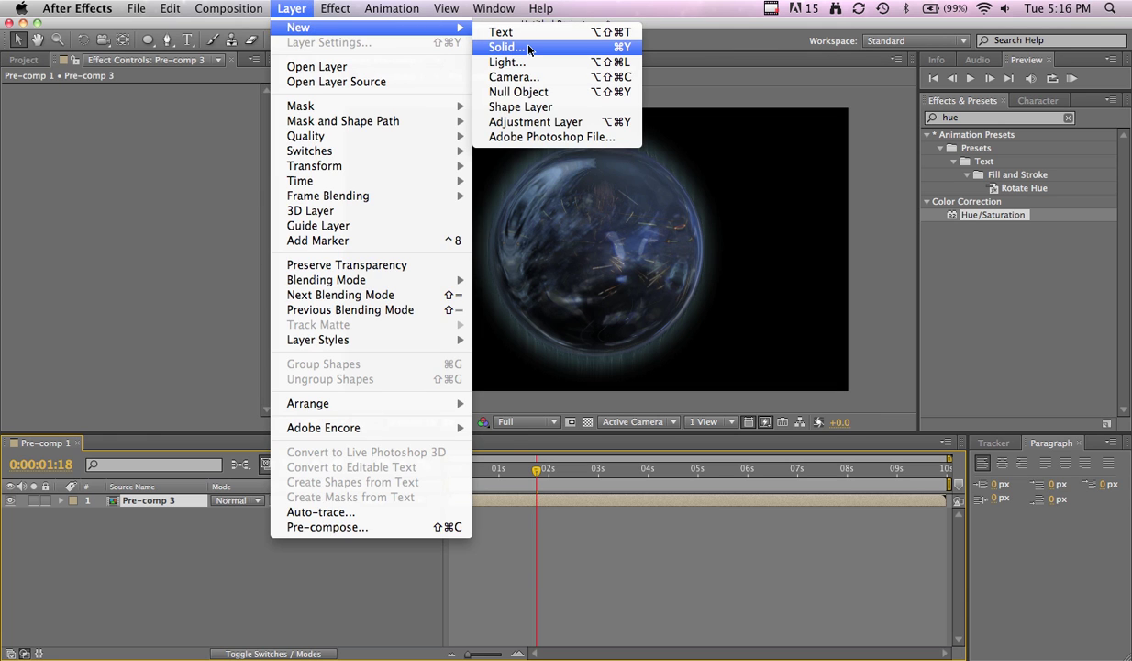
{"action": "left_click", "coordinate": [529, 48]}
{"action": "key", "text": "Return"}
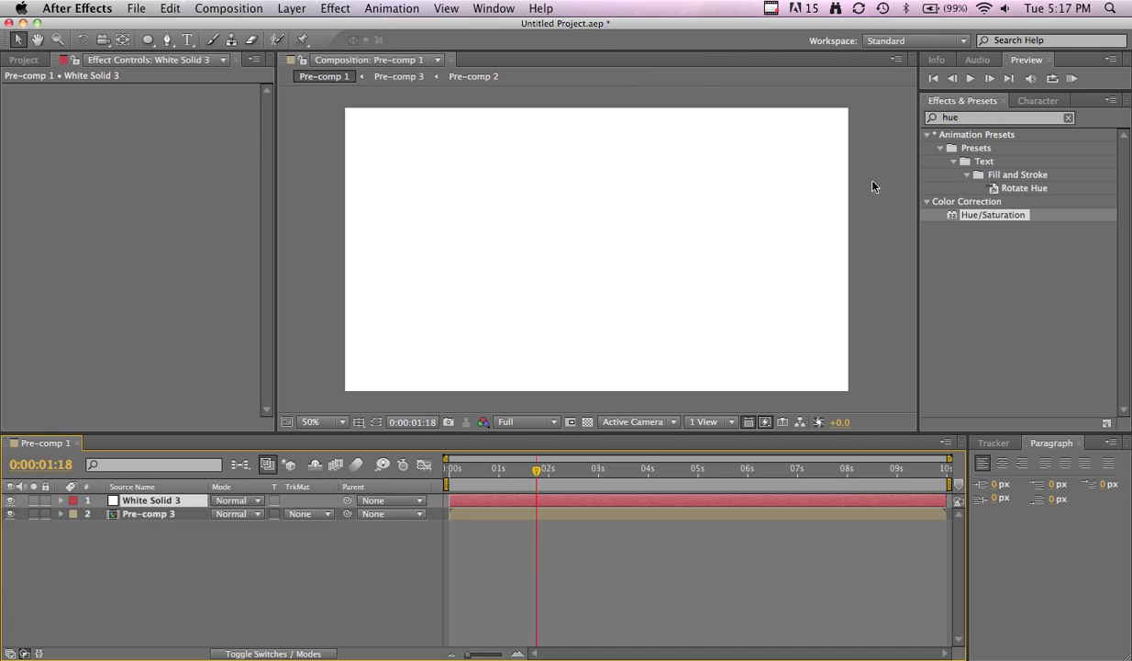
{"action": "left_click", "coordinate": [974, 119]}
{"action": "type", "text": "frac"}
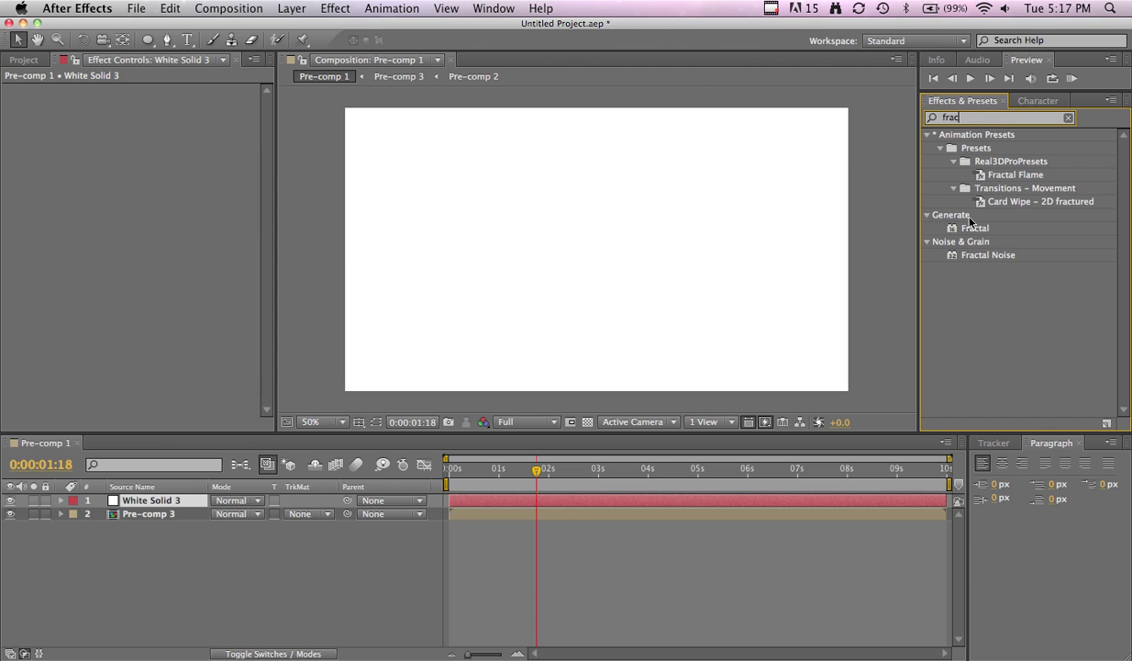
{"action": "left_click_drag", "start_coordinate": [976, 253], "coordinate": [721, 221]}
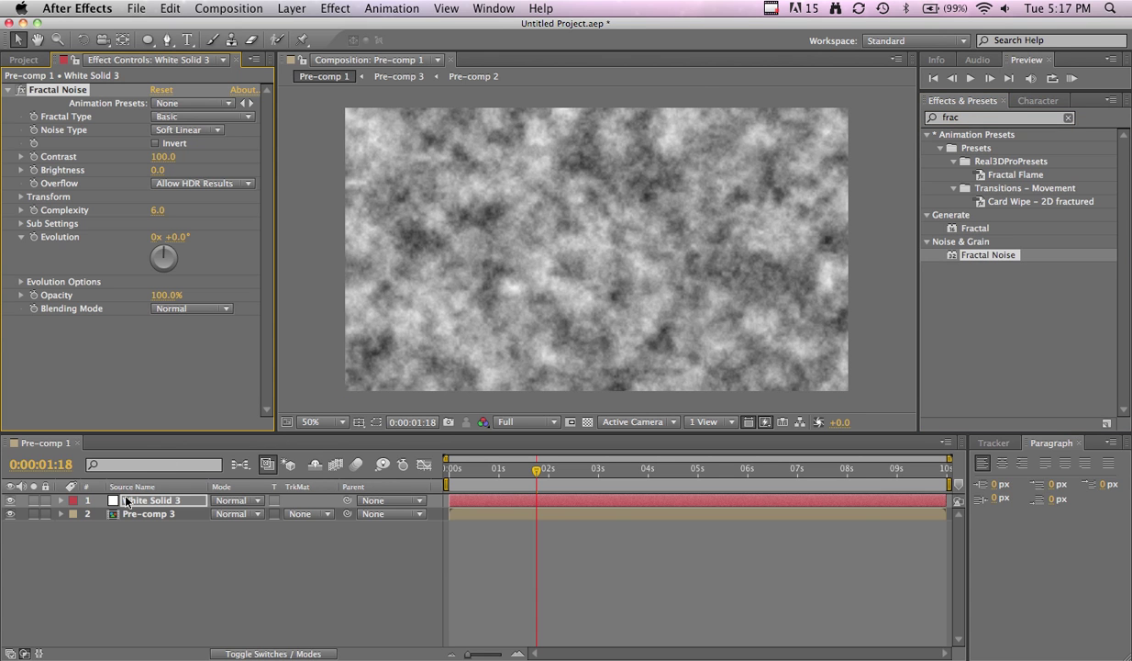
{"action": "left_click_drag", "start_coordinate": [126, 574], "coordinate": [126, 575]}
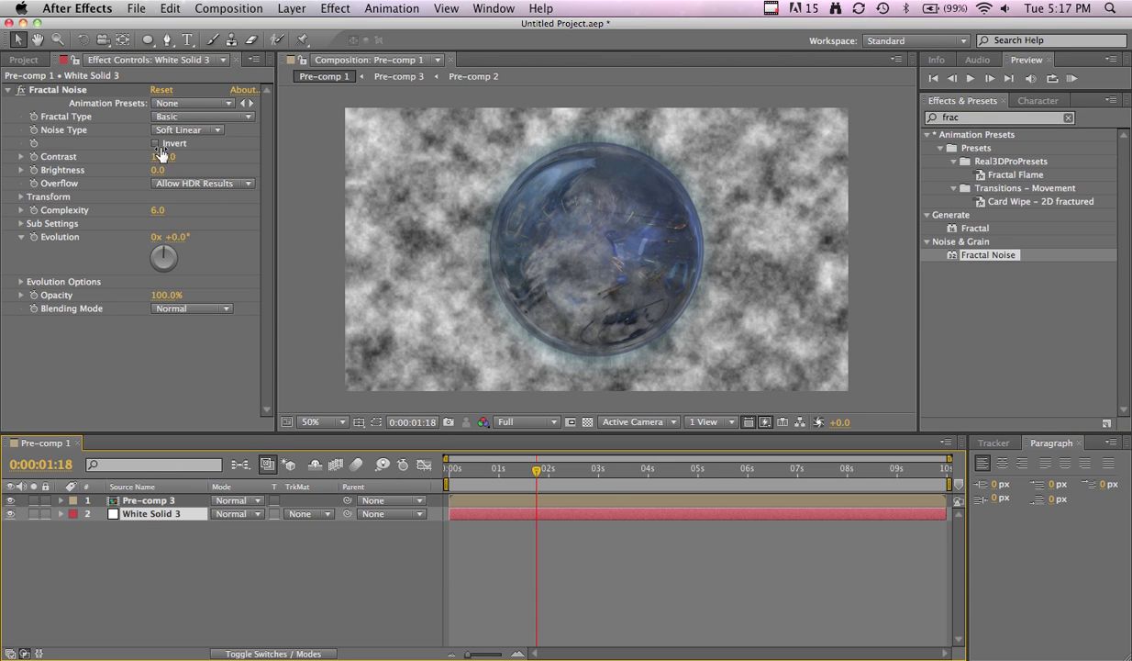
Set the noise Contrast to 183, Brightness to -78 and Scale to 1 for tiny stars
{"action": "left_click_drag", "start_coordinate": [174, 154], "coordinate": [235, 154]}
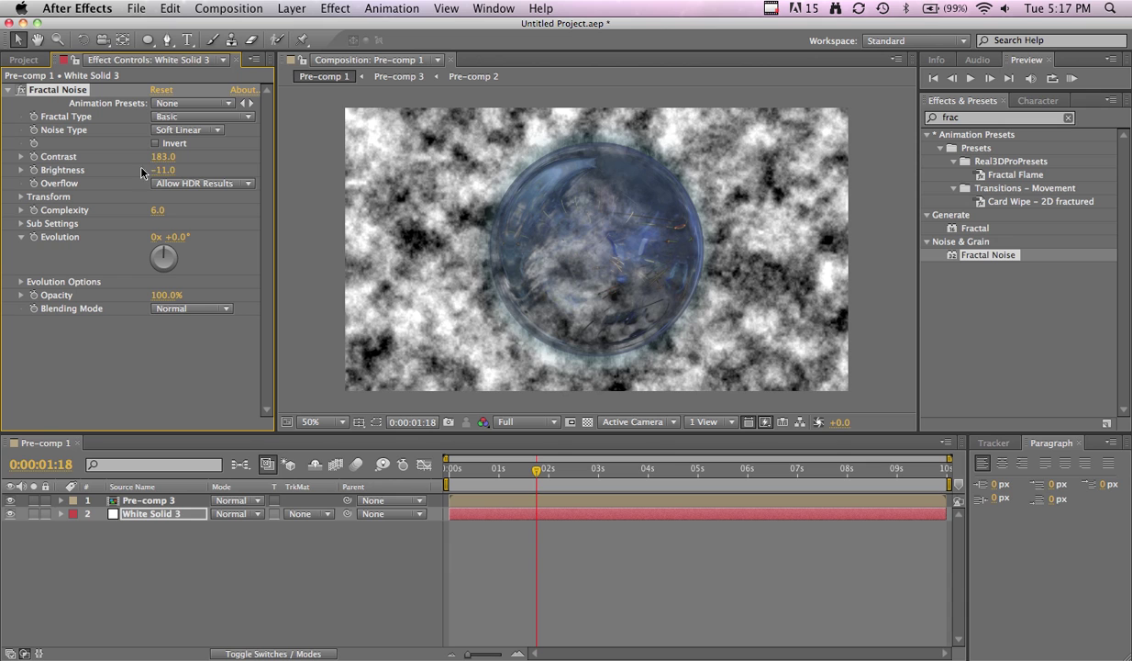
{"action": "left_click_drag", "start_coordinate": [125, 172], "coordinate": [32, 195]}
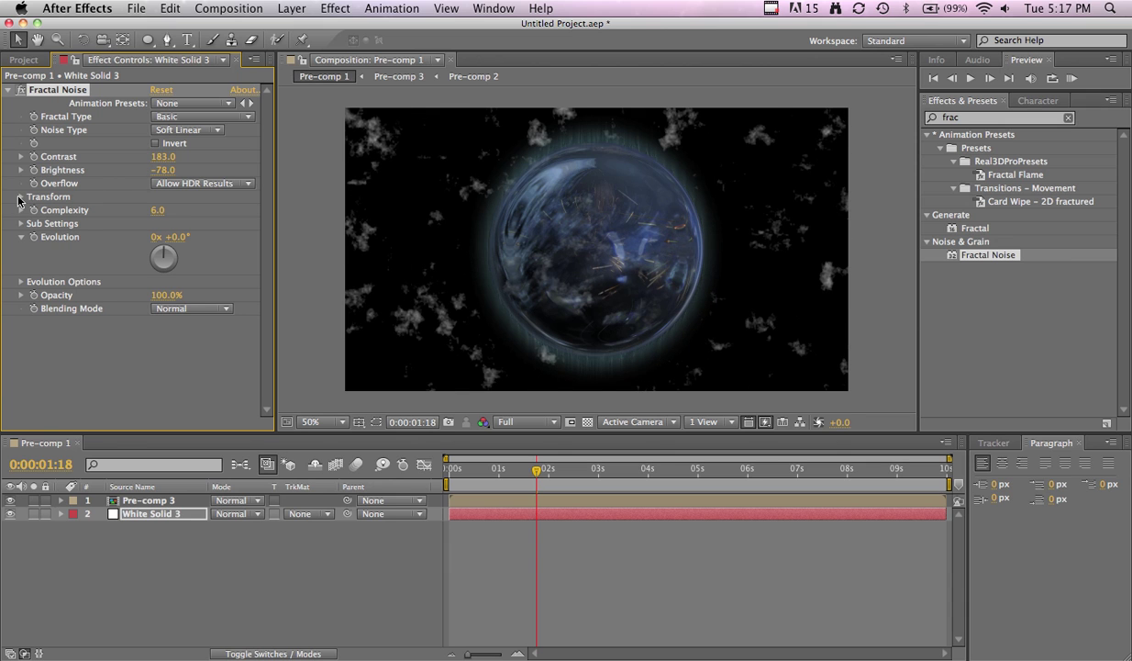
{"action": "left_click", "coordinate": [19, 198]}
{"action": "left_click", "coordinate": [35, 237]}
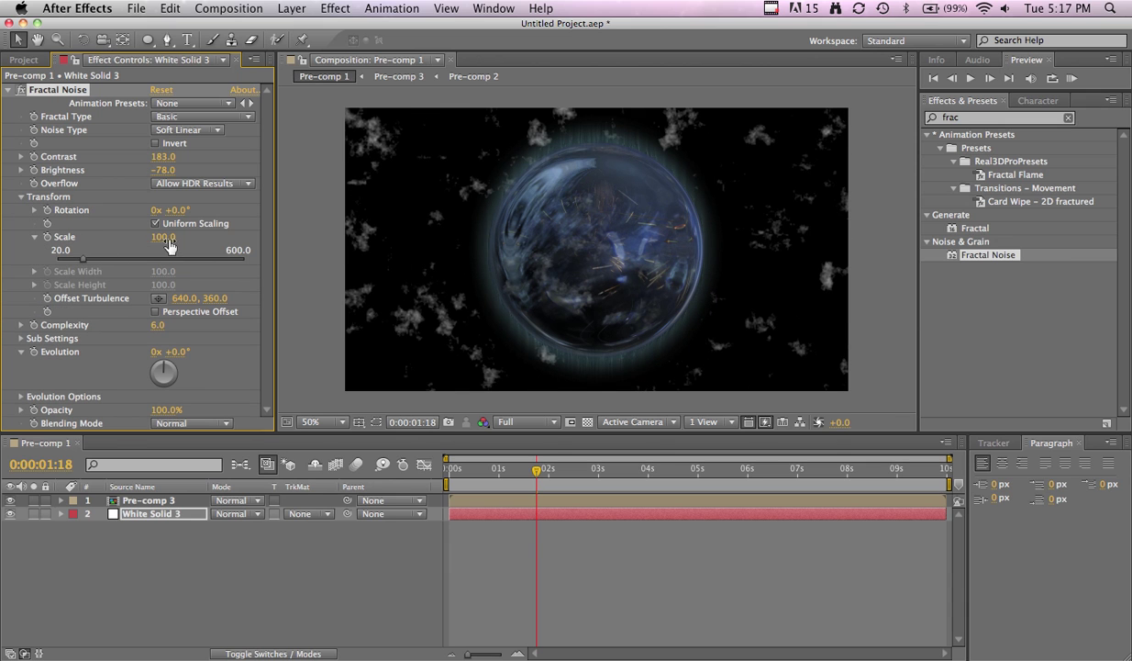
{"action": "left_click_drag", "start_coordinate": [169, 245], "coordinate": [87, 239]}
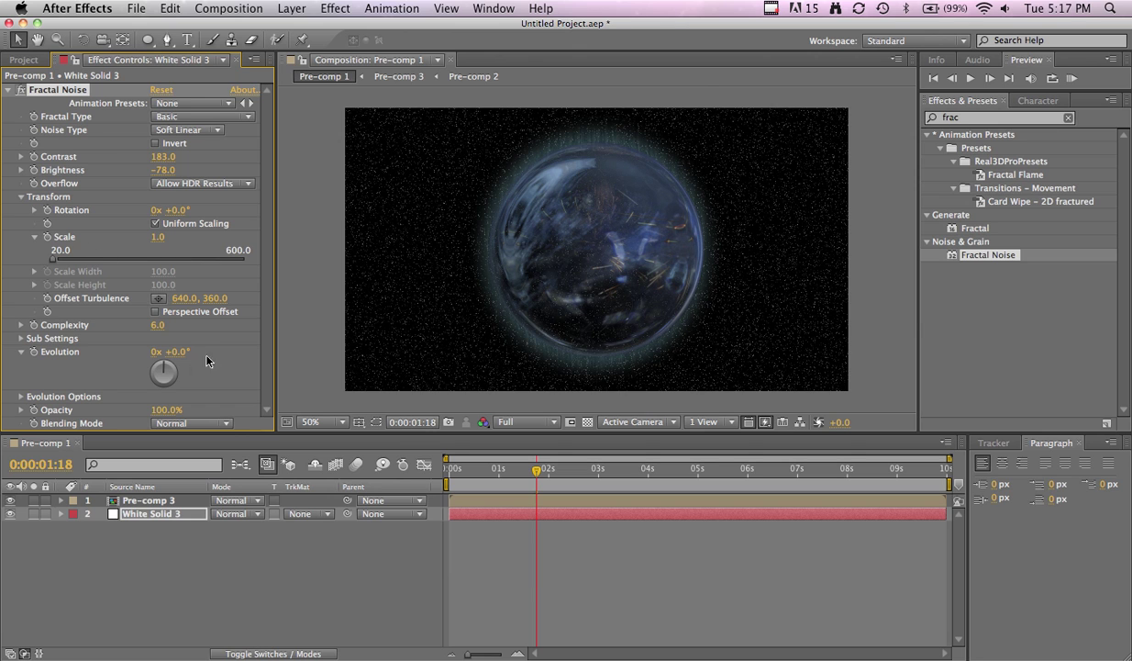
{"action": "left_click", "coordinate": [261, 625]}
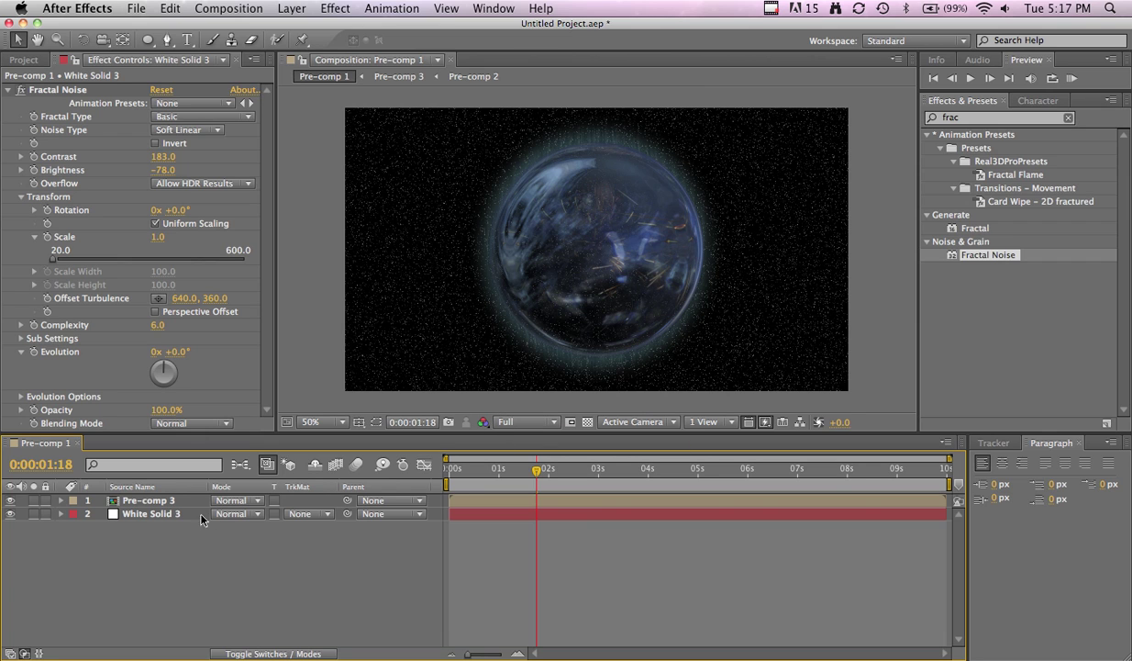
Inside Pre-comp 3, reshape Adjustment Layer 2's Curves into an S shape
{"action": "double_click", "coordinate": [128, 500]}
{"action": "left_click", "coordinate": [130, 516]}
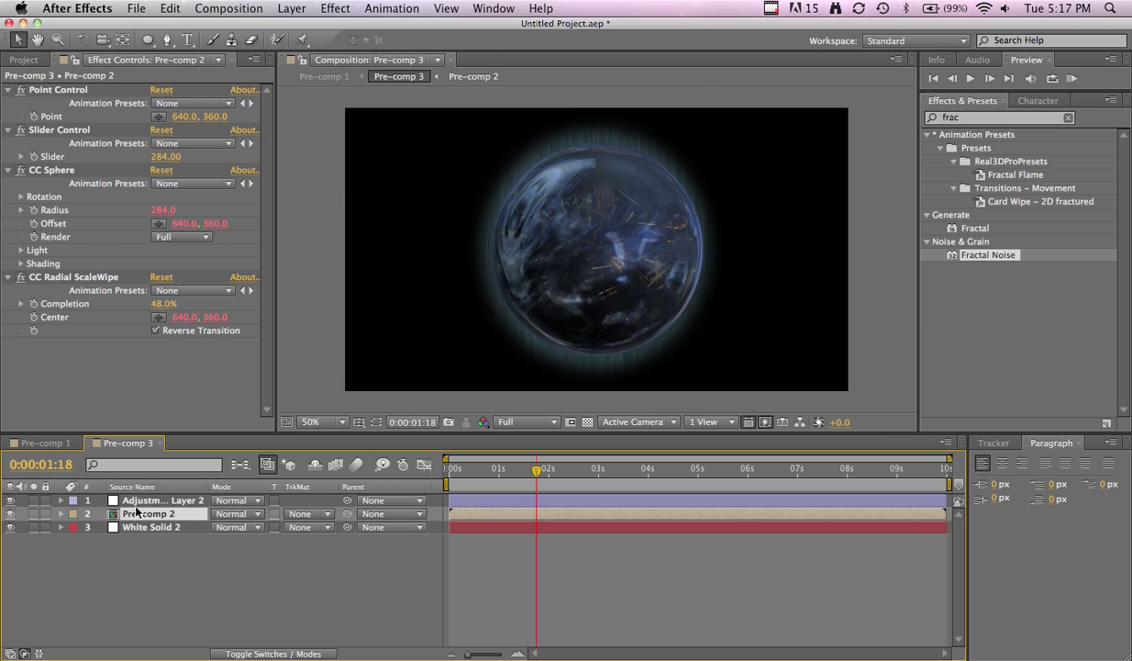
{"action": "left_click", "coordinate": [137, 500]}
{"action": "left_click_drag", "start_coordinate": [88, 250], "coordinate": [84, 259]}
{"action": "left_click", "coordinate": [189, 255]}
{"action": "left_click_drag", "start_coordinate": [147, 182], "coordinate": [135, 182]}
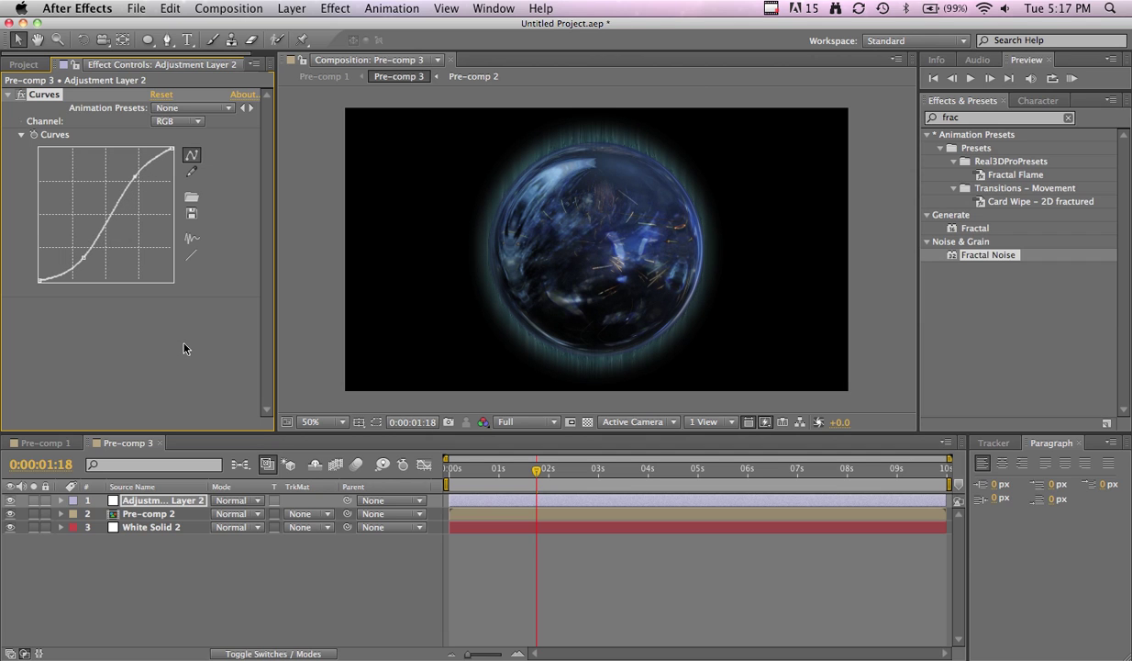
Widen White Solid 2's outer mask by nudging its left and right points outward
{"action": "left_click", "coordinate": [156, 527]}
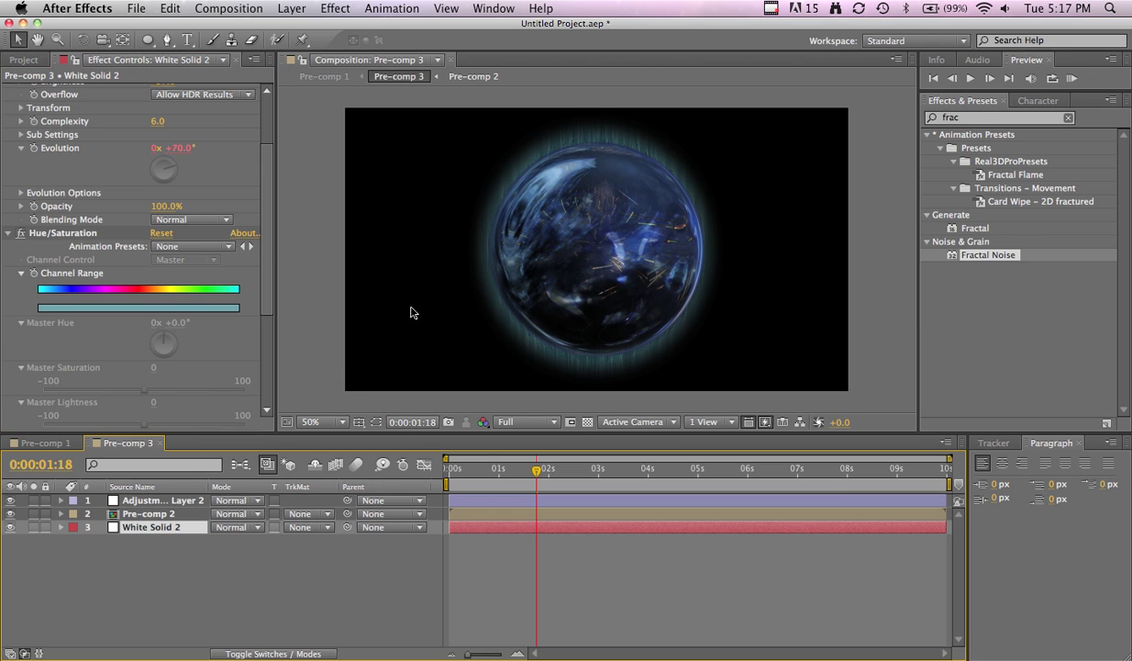
{"action": "left_click", "coordinate": [376, 421]}
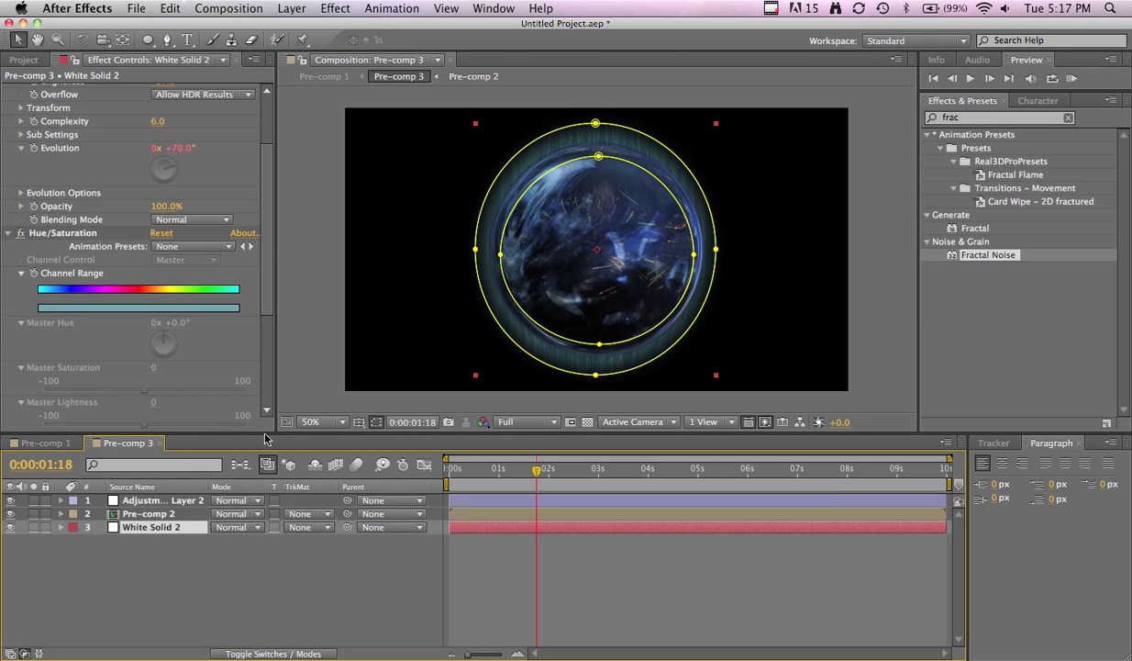
{"action": "left_click_drag", "start_coordinate": [477, 250], "coordinate": [469, 249]}
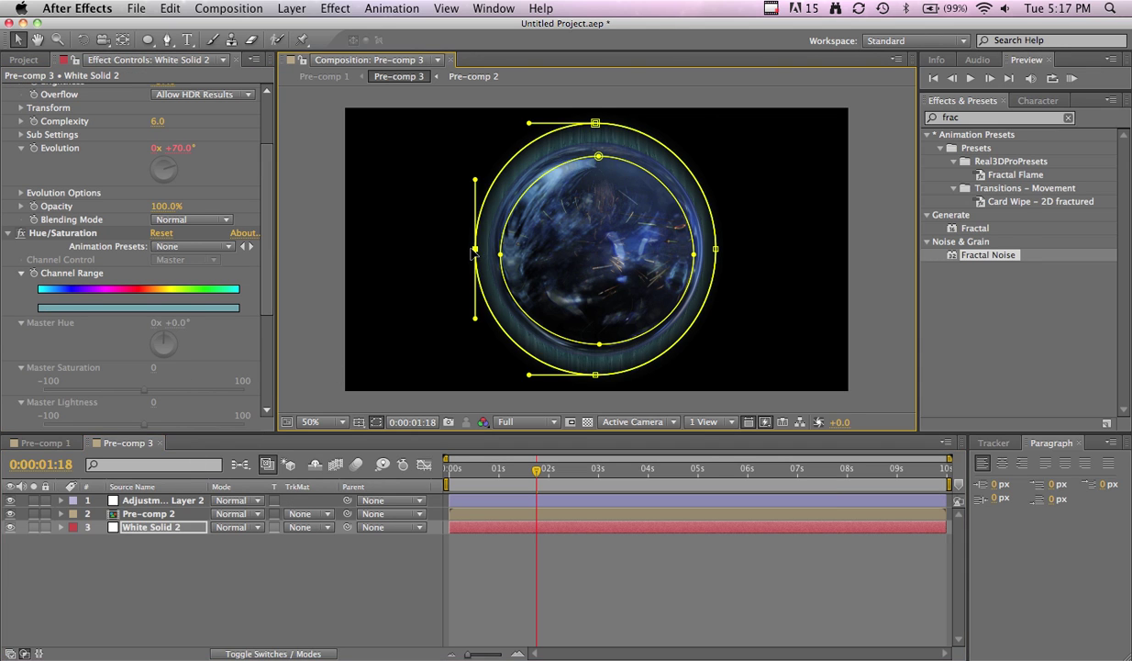
{"action": "left_click_drag", "start_coordinate": [715, 250], "coordinate": [723, 249]}
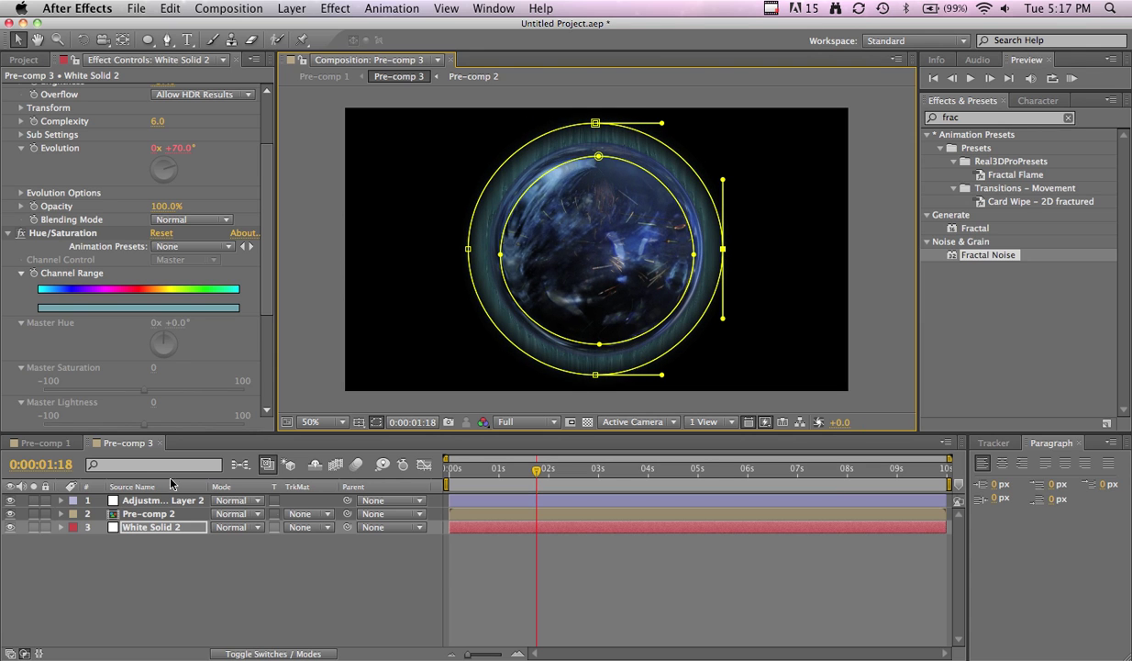
{"action": "left_click", "coordinate": [46, 442]}
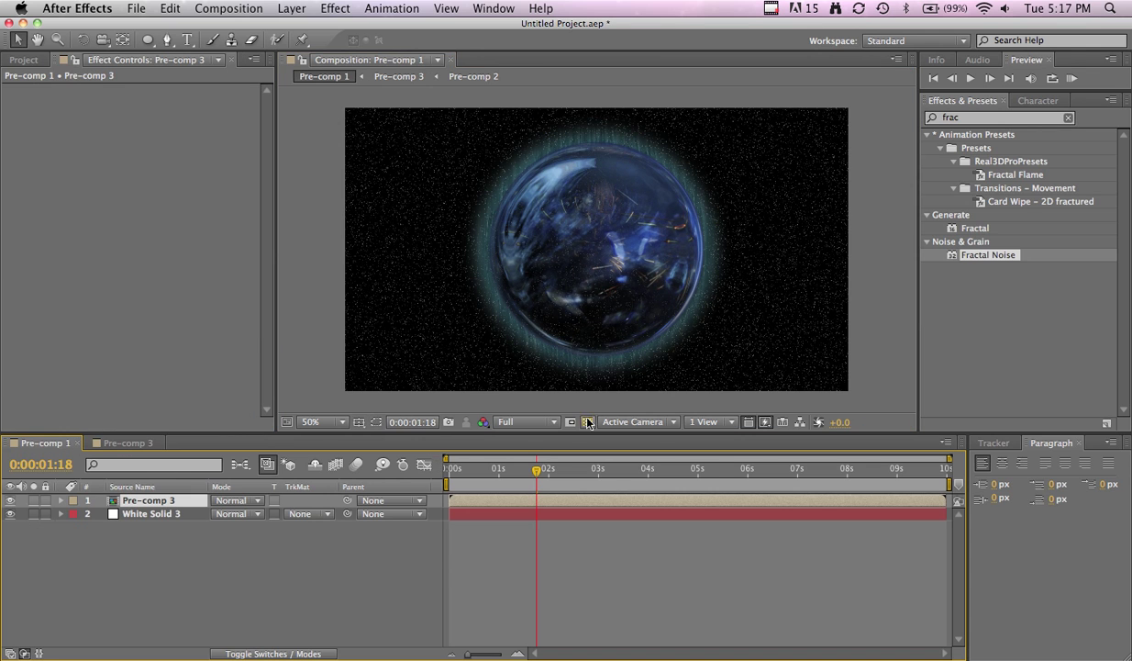
Keyframe Pre-comp 3's Scale to zoom up to 1362% a few frames later
{"action": "left_click", "coordinate": [471, 465]}
{"action": "left_click_drag", "start_coordinate": [496, 476], "coordinate": [696, 477]}
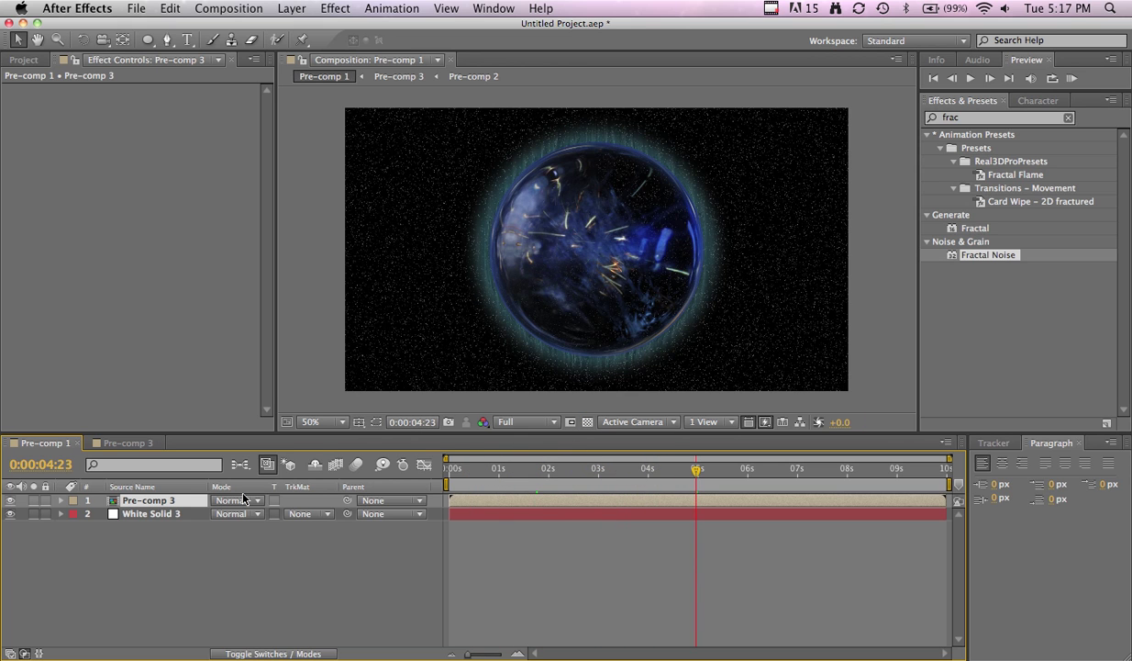
{"action": "key", "text": "s"}
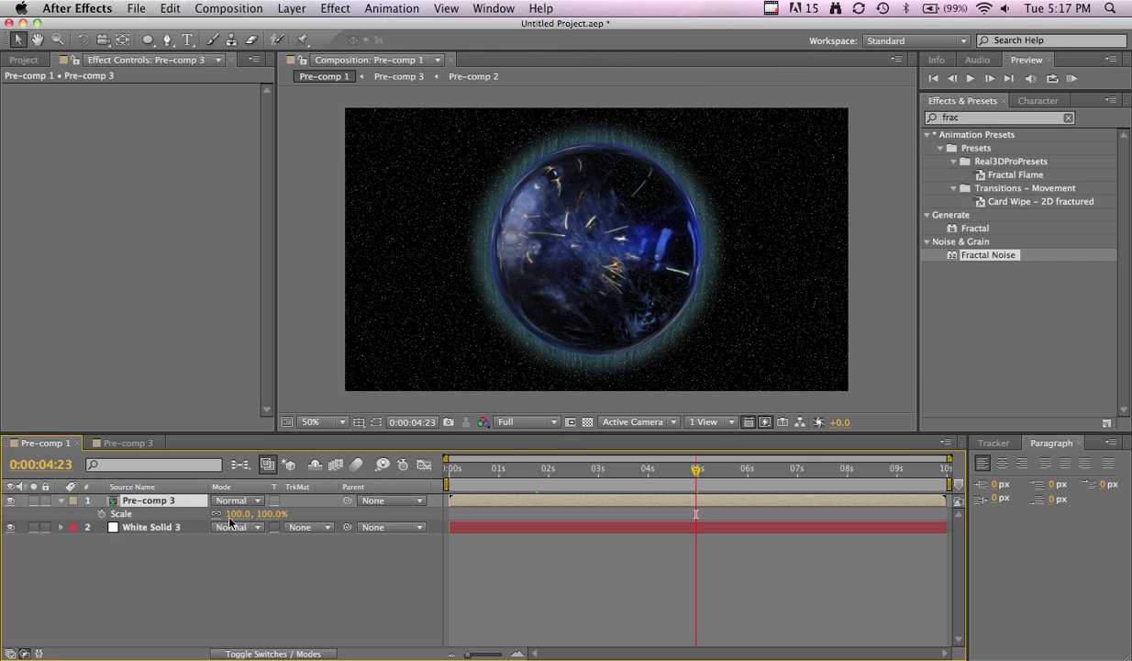
{"action": "left_click", "coordinate": [102, 513]}
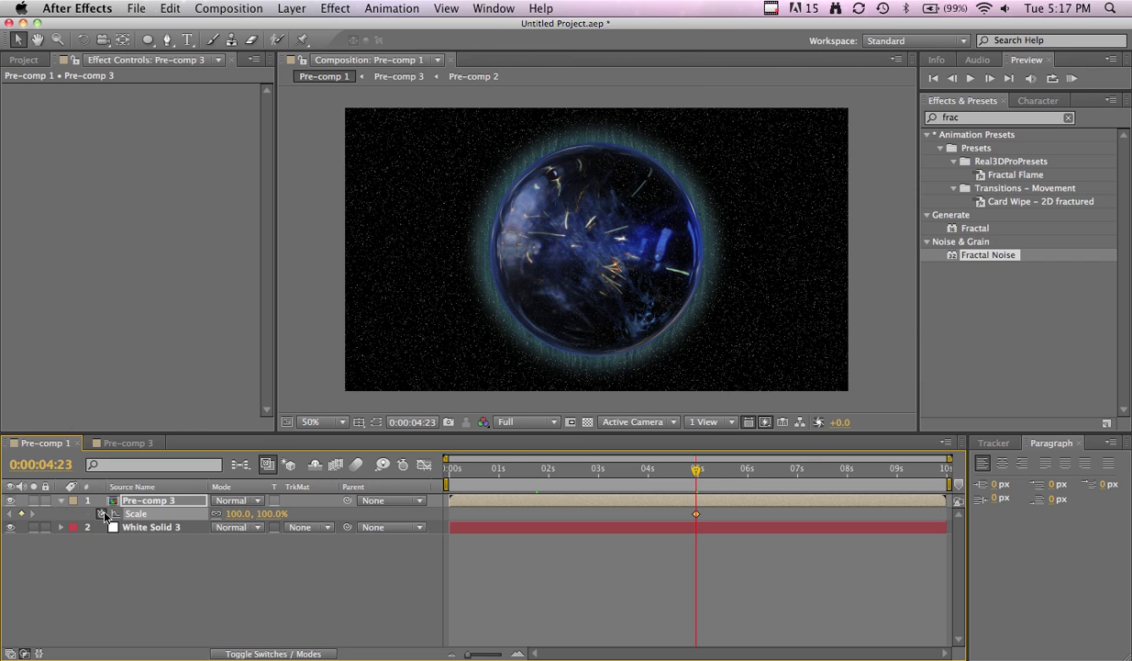
{"action": "key", "text": "Page_Down"}
{"action": "key", "text": "Page_Down"}
{"action": "key", "text": "Page_Down"}
{"action": "key", "text": "Page_Down"}
{"action": "key", "text": "Page_Down"}
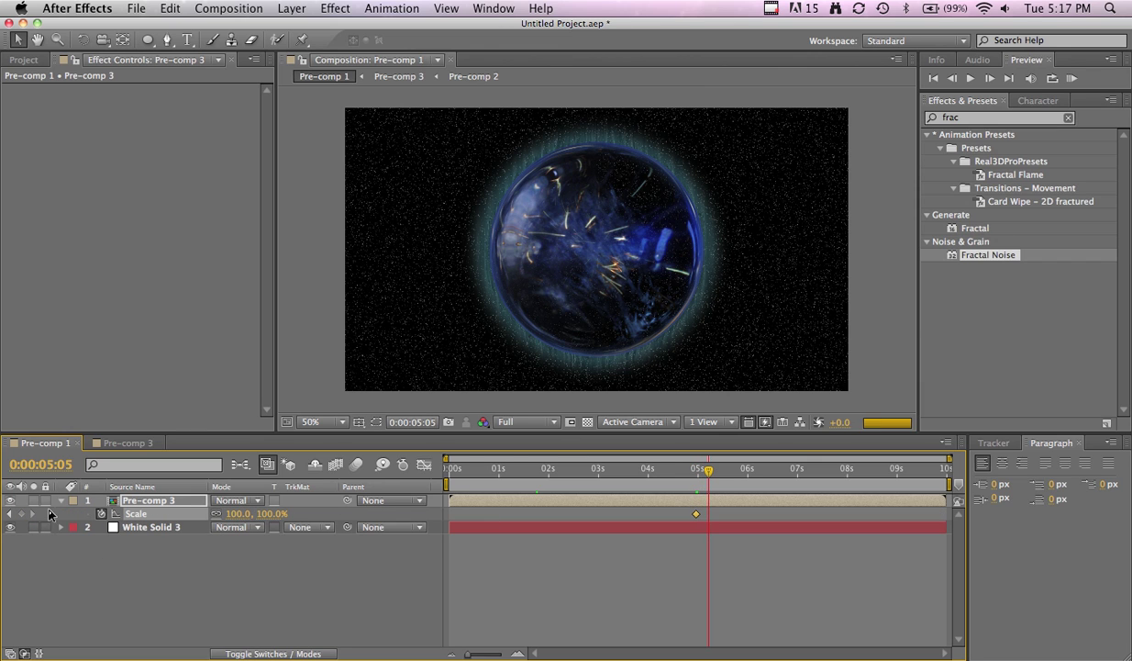
{"action": "key", "text": "Page_Down"}
{"action": "left_click_drag", "start_coordinate": [242, 512], "coordinate": [846, 613]}
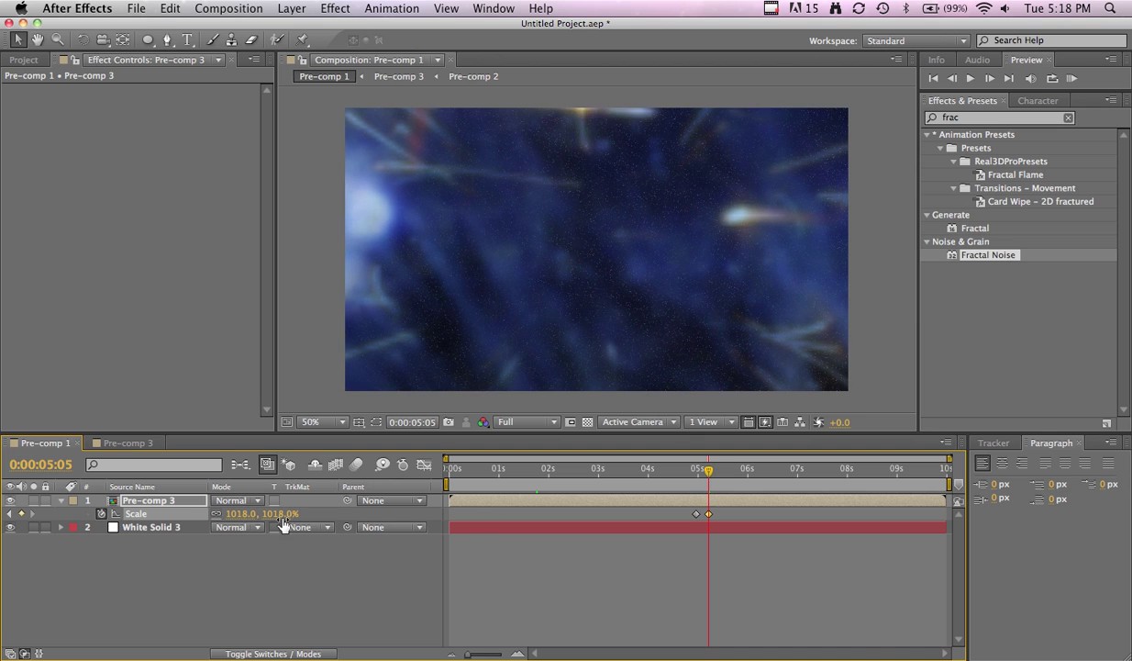
{"action": "left_click_drag", "start_coordinate": [275, 513], "coordinate": [544, 549]}
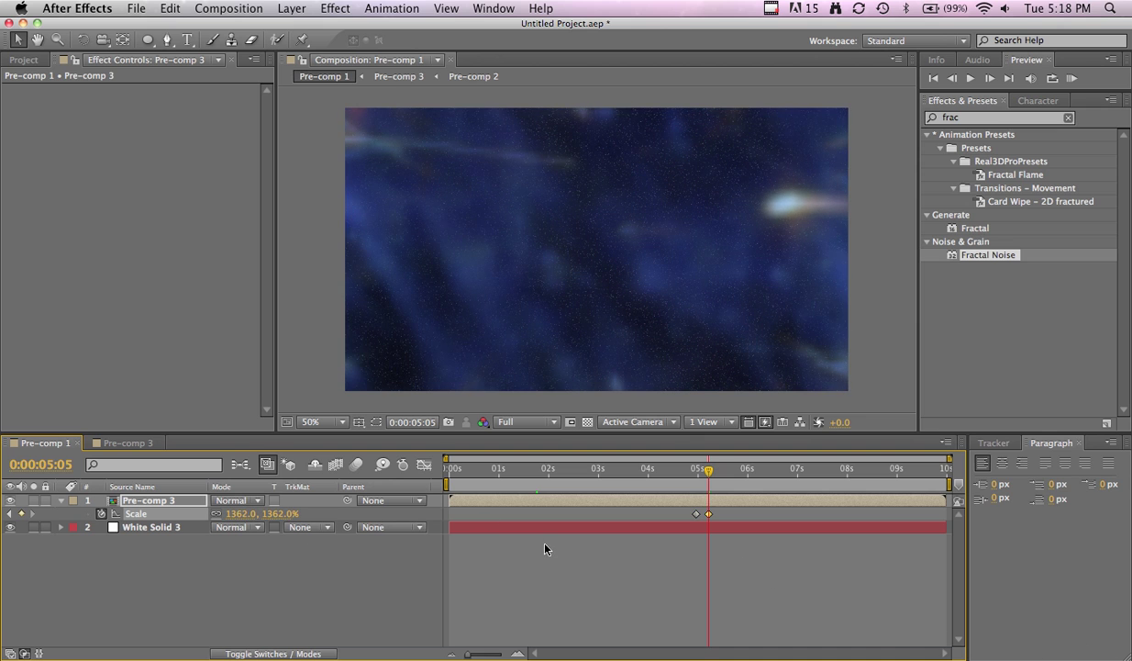
{"action": "left_click_drag", "start_coordinate": [706, 471], "coordinate": [699, 474]}
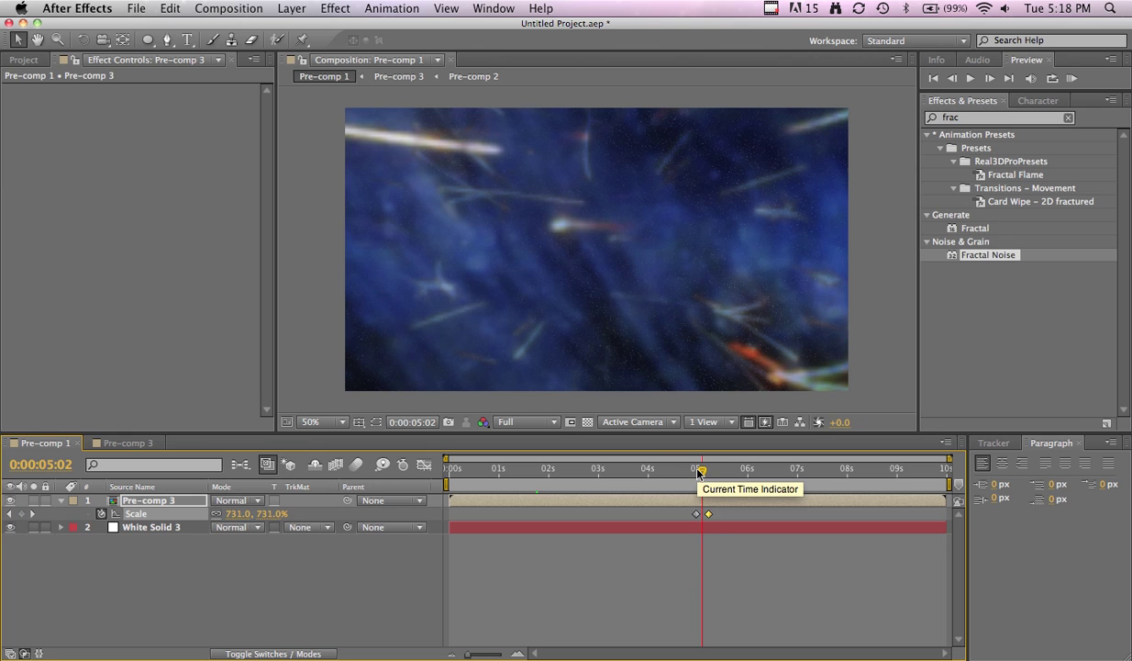
Keyframe Pre-comp 3's Opacity from 100% down to 0% and preview the fade
{"action": "key", "text": "shift+t"}
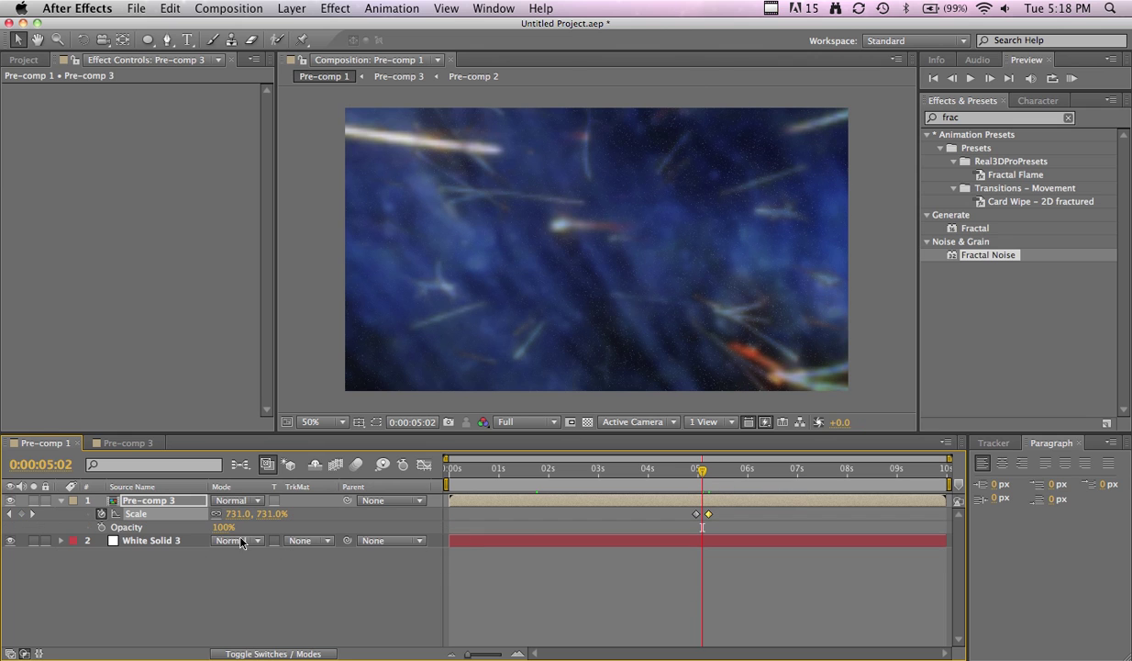
{"action": "left_click", "coordinate": [101, 527]}
{"action": "key", "text": "Page_Down"}
{"action": "key", "text": "Page_Down"}
{"action": "key", "text": "Page_Down"}
{"action": "key", "text": "Page_Down"}
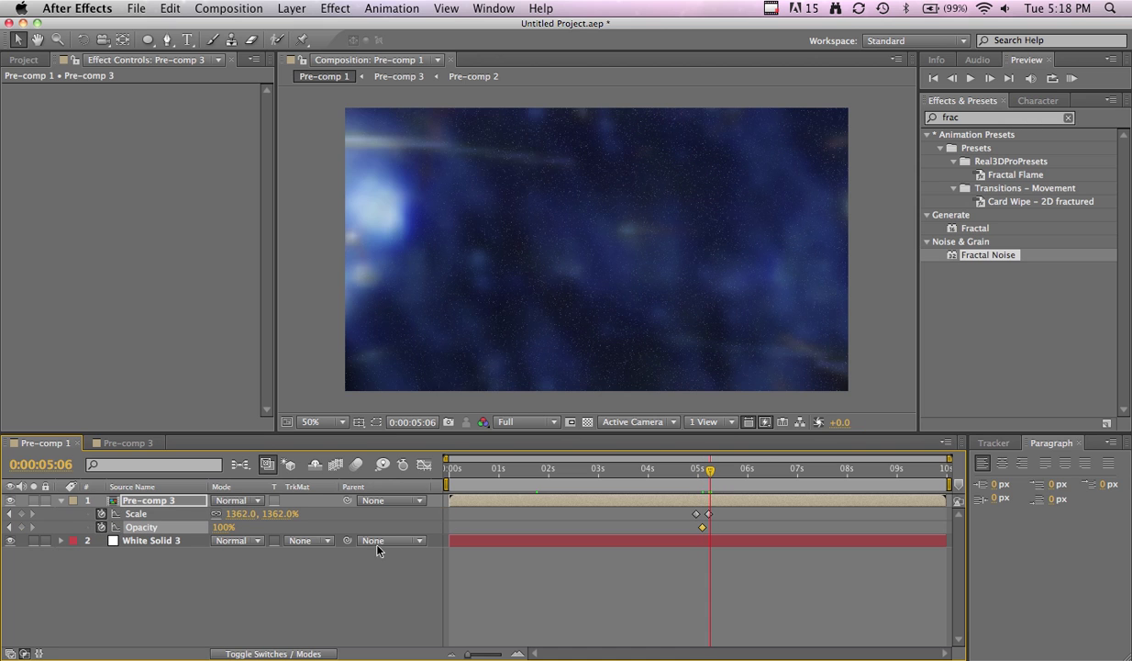
{"action": "left_click_drag", "start_coordinate": [224, 527], "coordinate": [213, 508]}
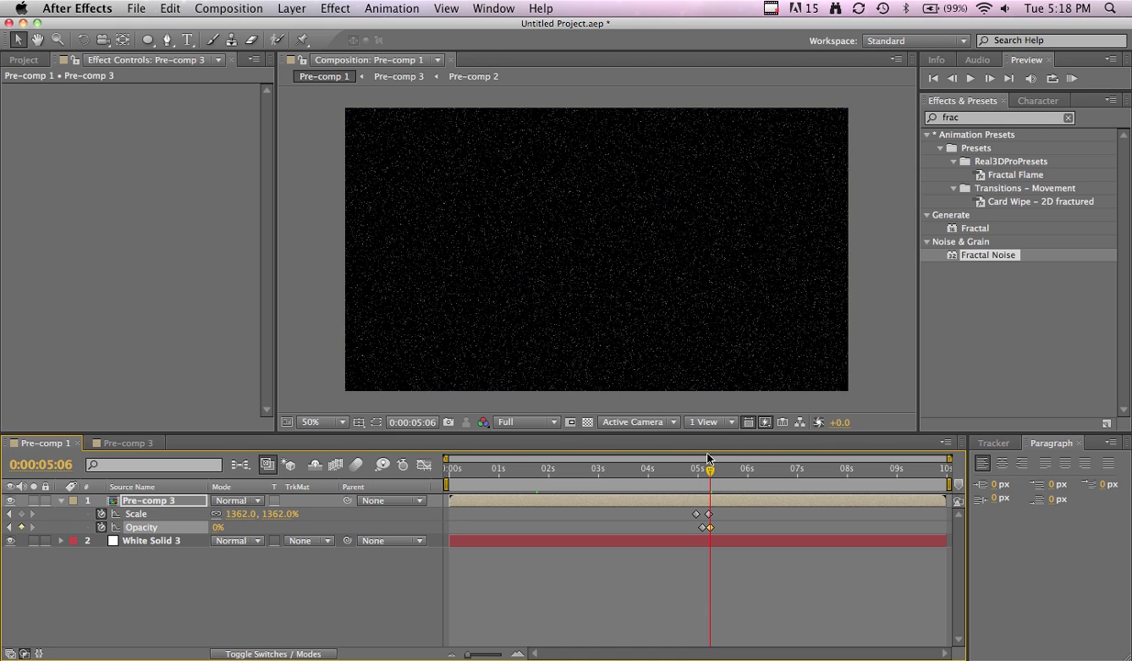
{"action": "left_click", "coordinate": [681, 470]}
{"action": "mouse_move", "coordinate": [684, 476]}
{"action": "left_mouse_down"}
{"action": "mouse_move", "coordinate": [712, 475]}
{"action": "mouse_move", "coordinate": [698, 476]}
{"action": "left_mouse_up"}
Keyframe White Solid 3's Scale to swell the starfield, then return it to 100%
{"action": "left_click", "coordinate": [165, 540]}
{"action": "key", "text": "s"}
{"action": "left_click", "coordinate": [101, 553]}
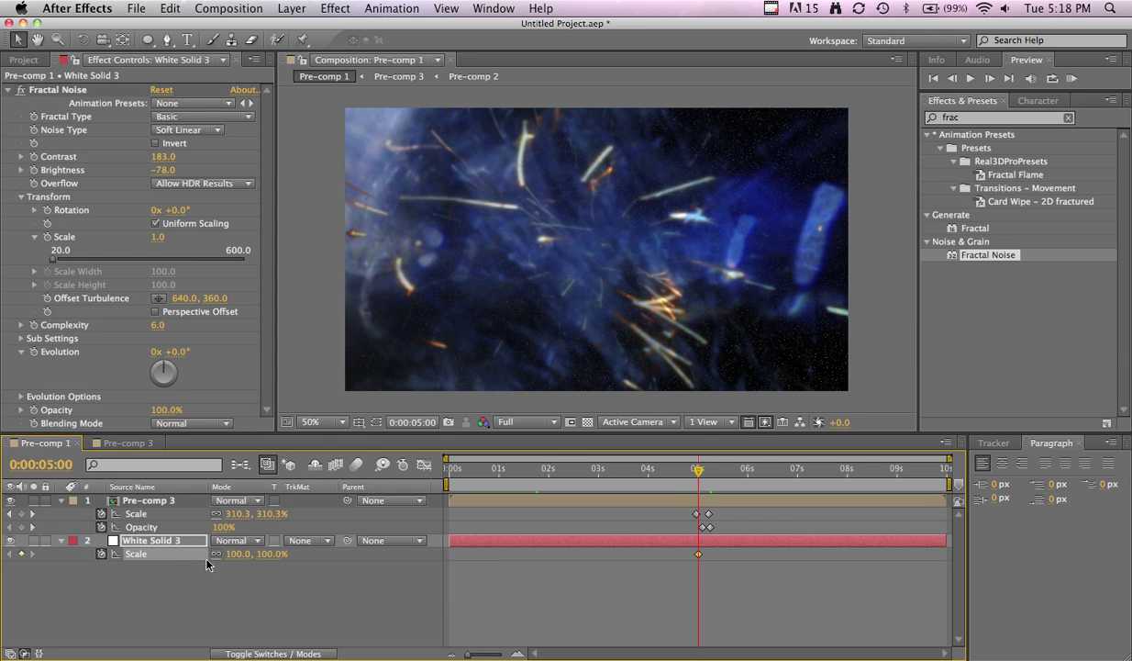
{"action": "key", "text": "Page_Down"}
{"action": "key", "text": "Page_Down"}
{"action": "key", "text": "Page_Down"}
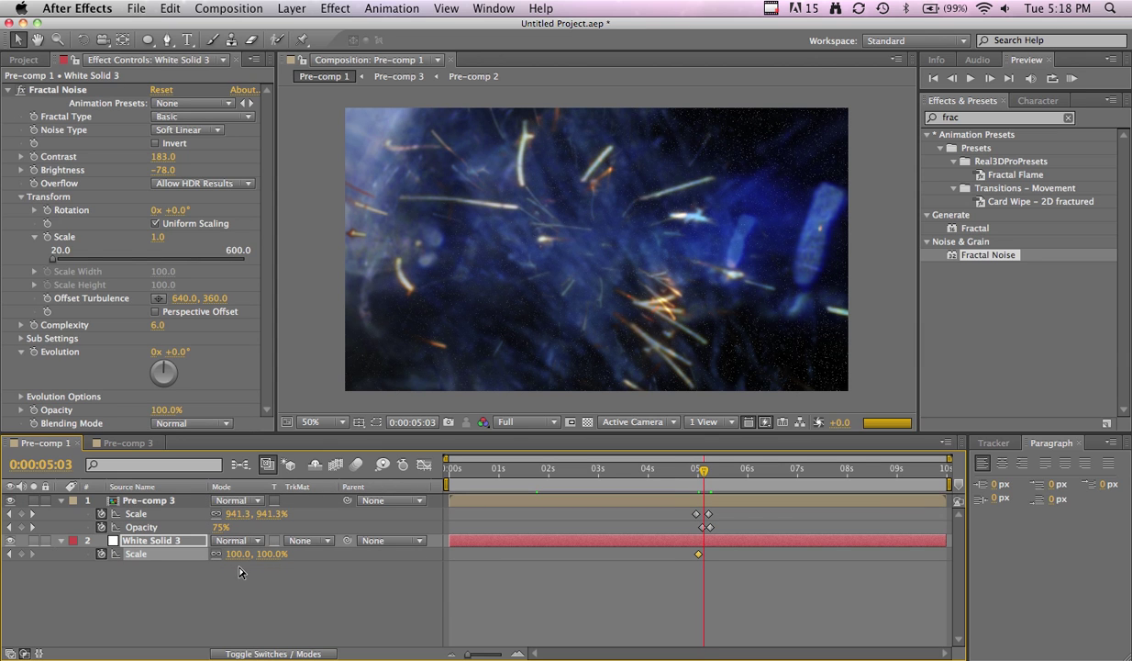
{"action": "left_click_drag", "start_coordinate": [235, 553], "coordinate": [262, 555]}
{"action": "key", "text": "Page_Down"}
{"action": "key", "text": "Page_Down"}
{"action": "key", "text": "Page_Down"}
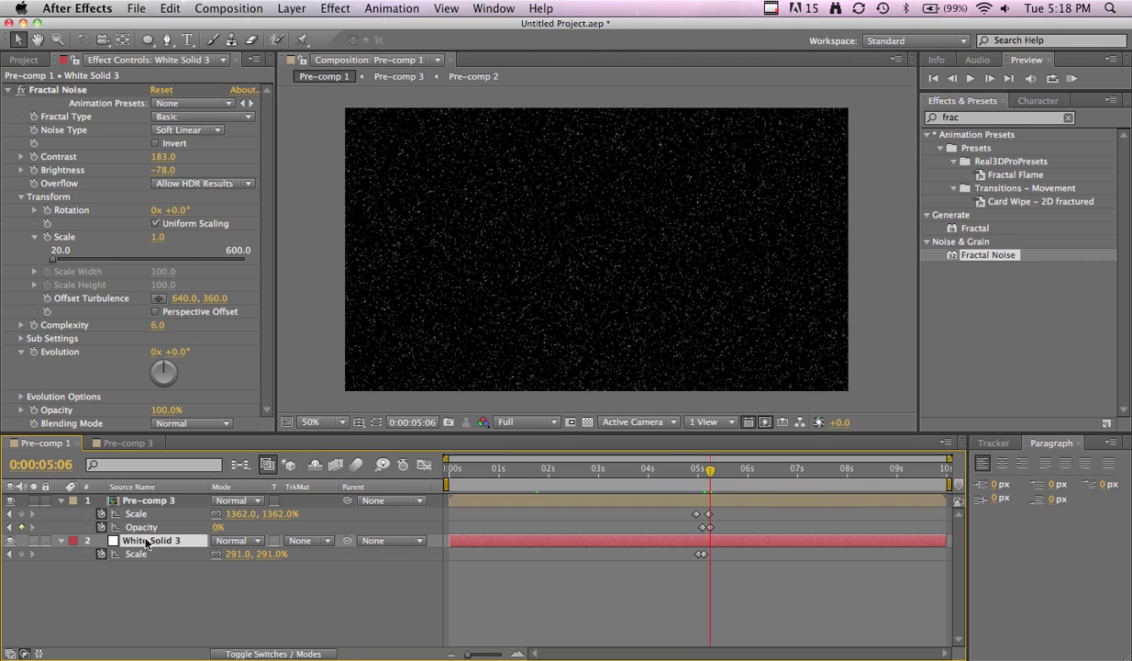
{"action": "right_click", "coordinate": [145, 541]}
{"action": "mouse_move", "coordinate": [233, 256]}
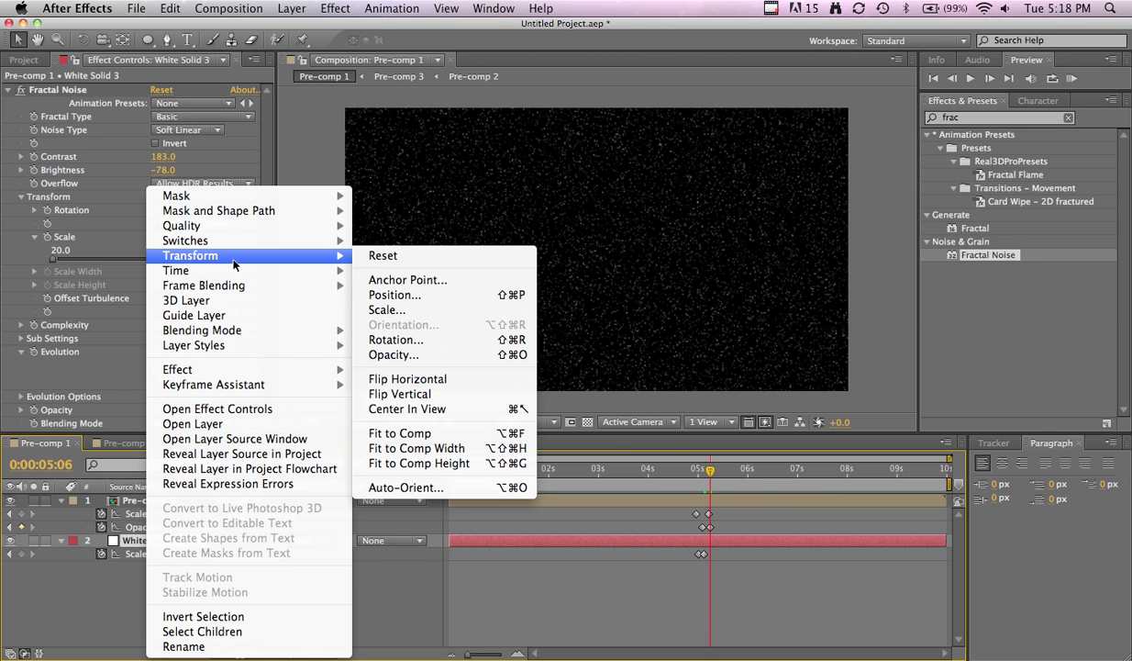
{"action": "left_click", "coordinate": [384, 253]}
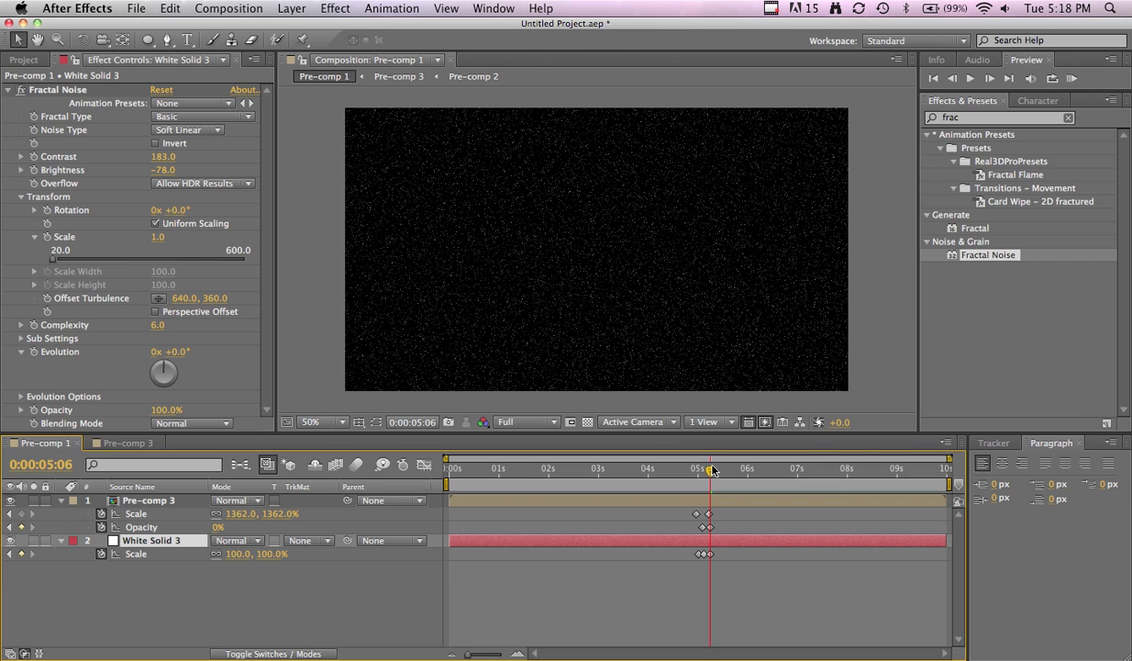
Move the first starfield Scale keyframe earlier to 4:22
{"action": "left_click_drag", "start_coordinate": [690, 476], "coordinate": [700, 475]}
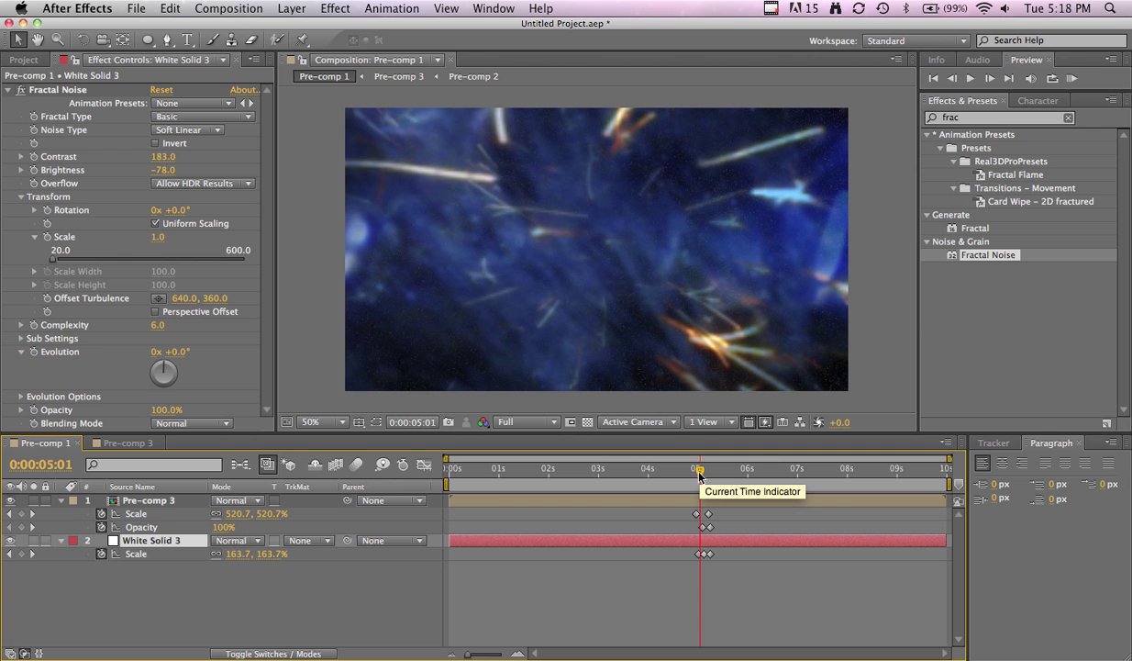
{"action": "left_click_drag", "start_coordinate": [699, 476], "coordinate": [705, 476]}
{"action": "left_click_drag", "start_coordinate": [699, 554], "coordinate": [692, 517]}
Apply Easy Ease to the Scale and Opacity keyframes and preview the zoom and fade
{"action": "right_click", "coordinate": [701, 503]}
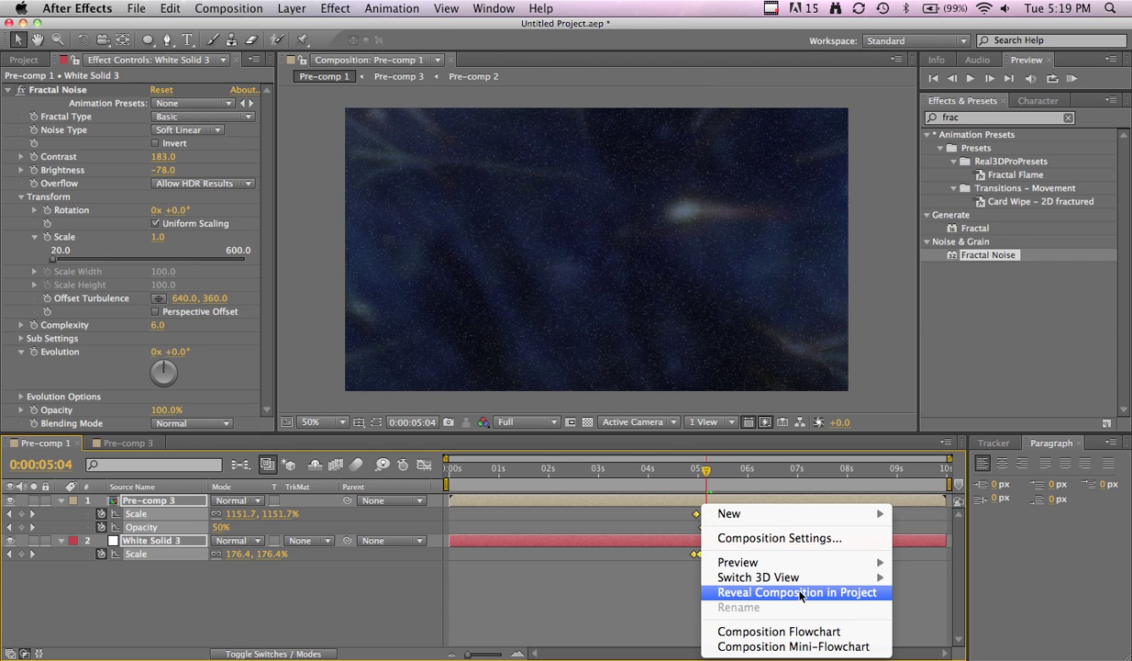
{"action": "left_click", "coordinate": [609, 602]}
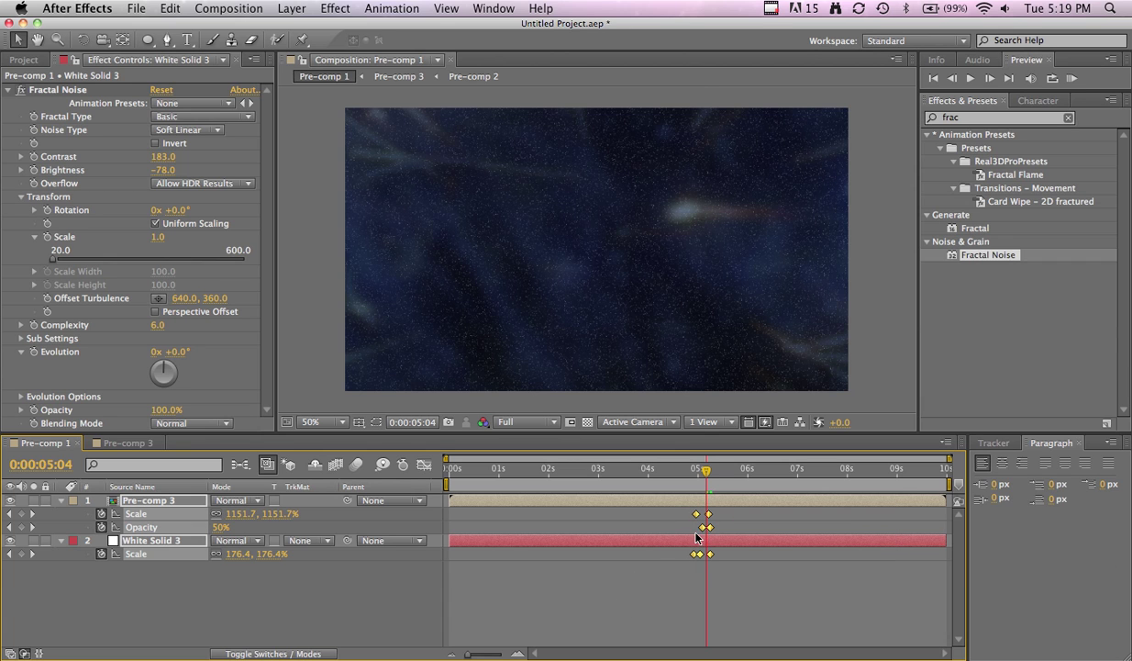
{"action": "right_click", "coordinate": [696, 556]}
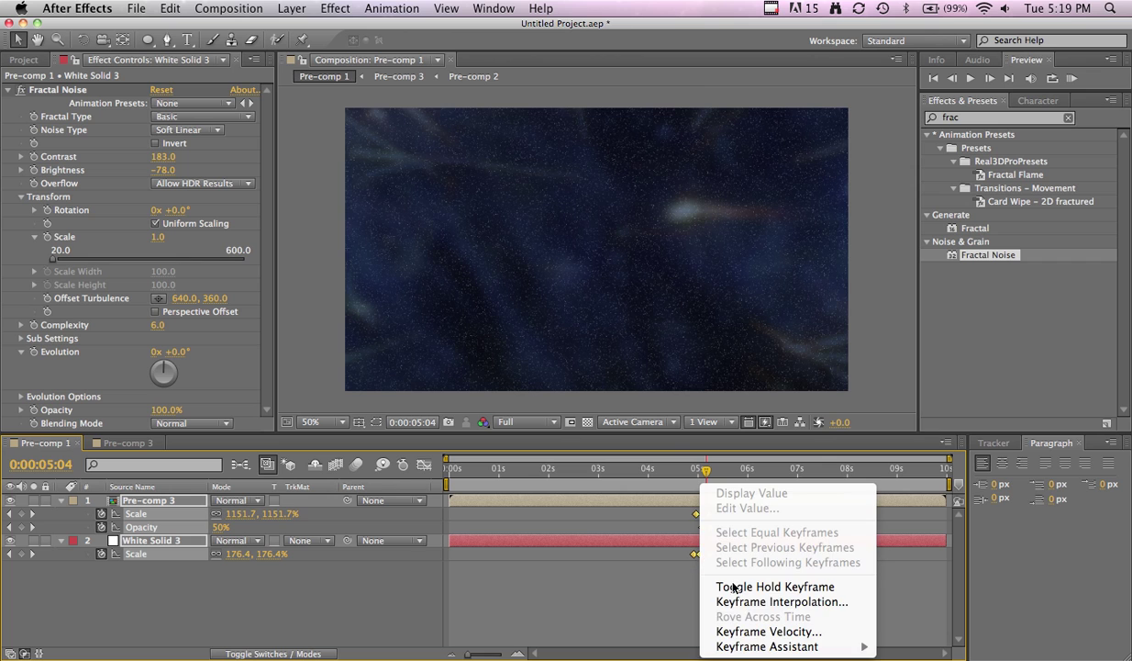
{"action": "mouse_move", "coordinate": [799, 646]}
{"action": "left_click", "coordinate": [935, 562]}
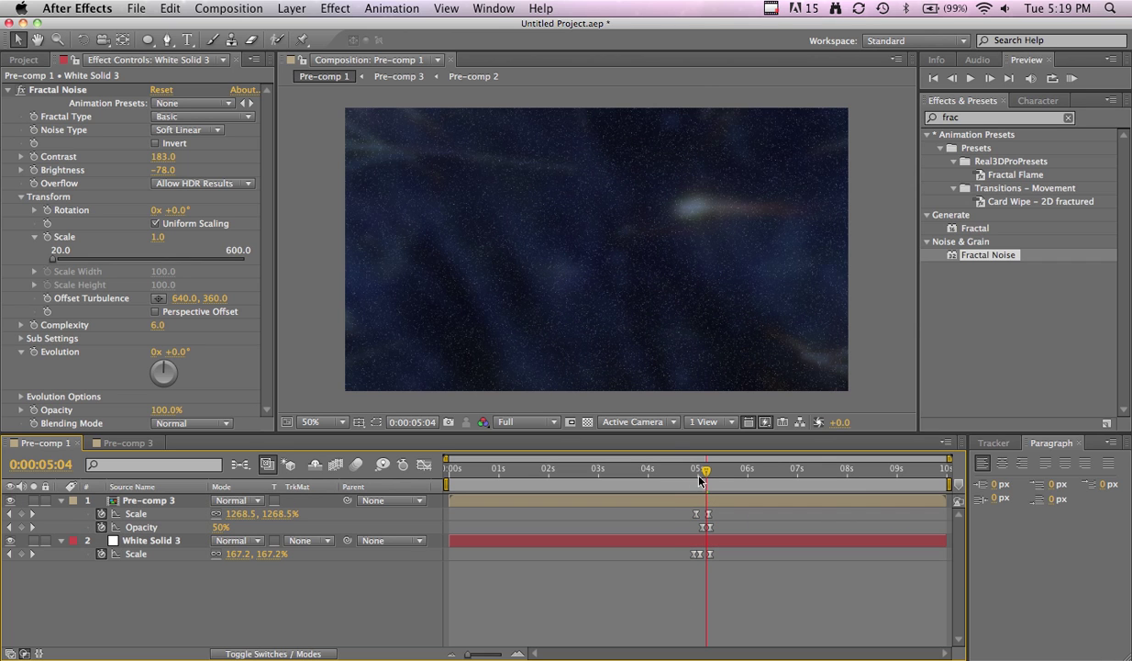
{"action": "left_click_drag", "start_coordinate": [706, 471], "coordinate": [645, 477]}
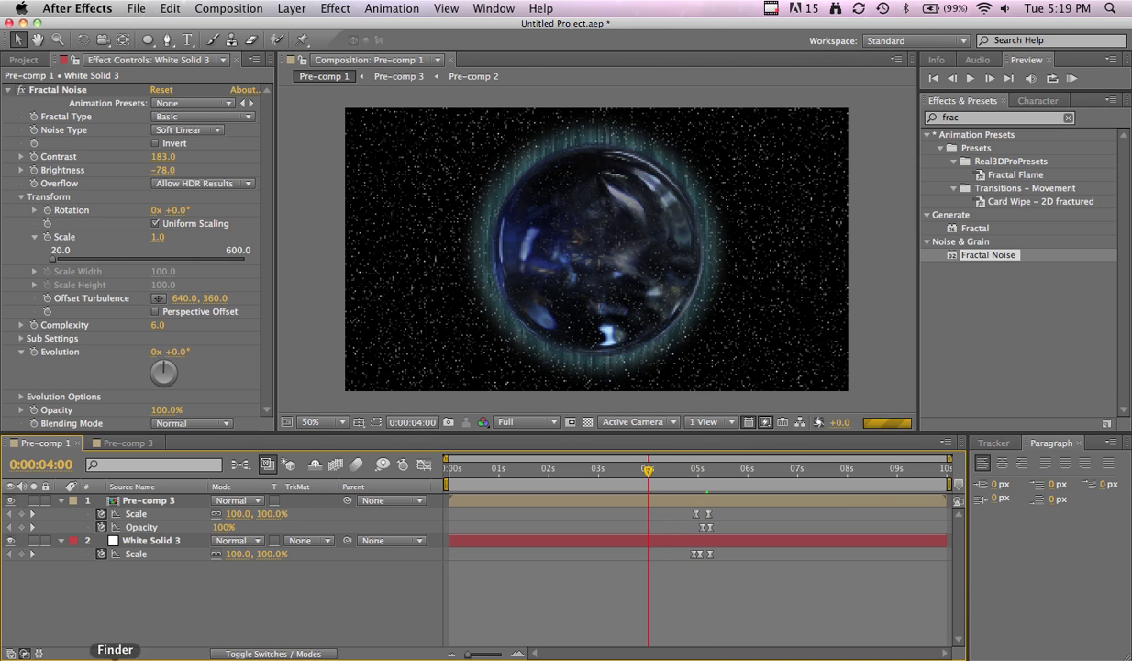
Quick Look Orb 5.mov on the Desktop, then return to After Effects
{"action": "left_click", "coordinate": [115, 655]}
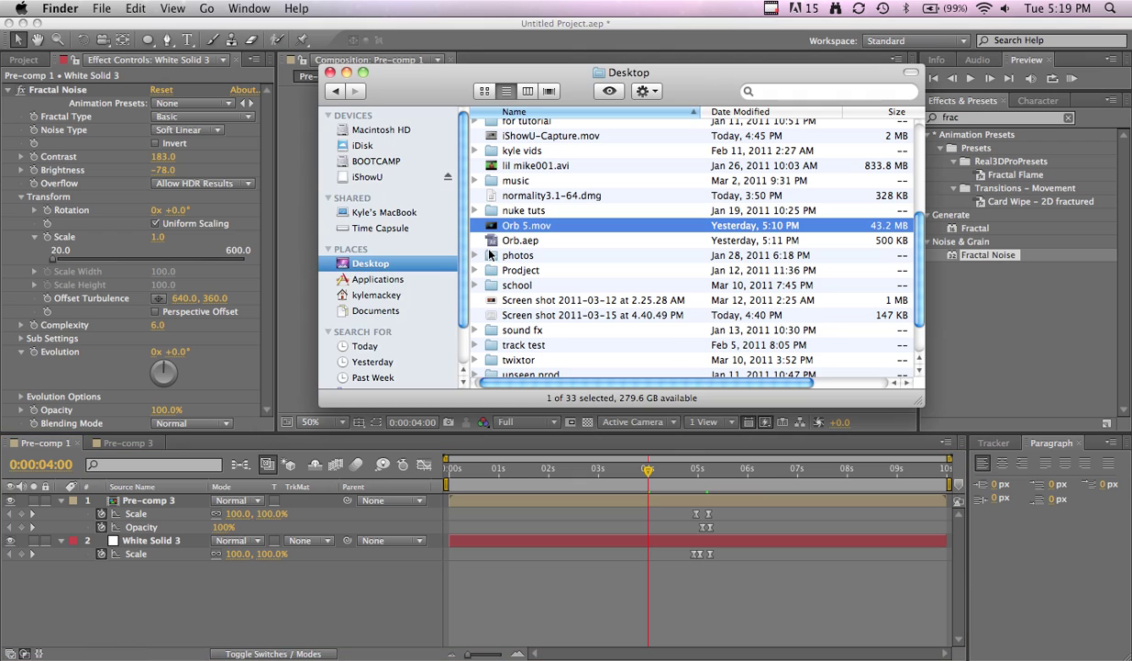
{"action": "key", "text": "space"}
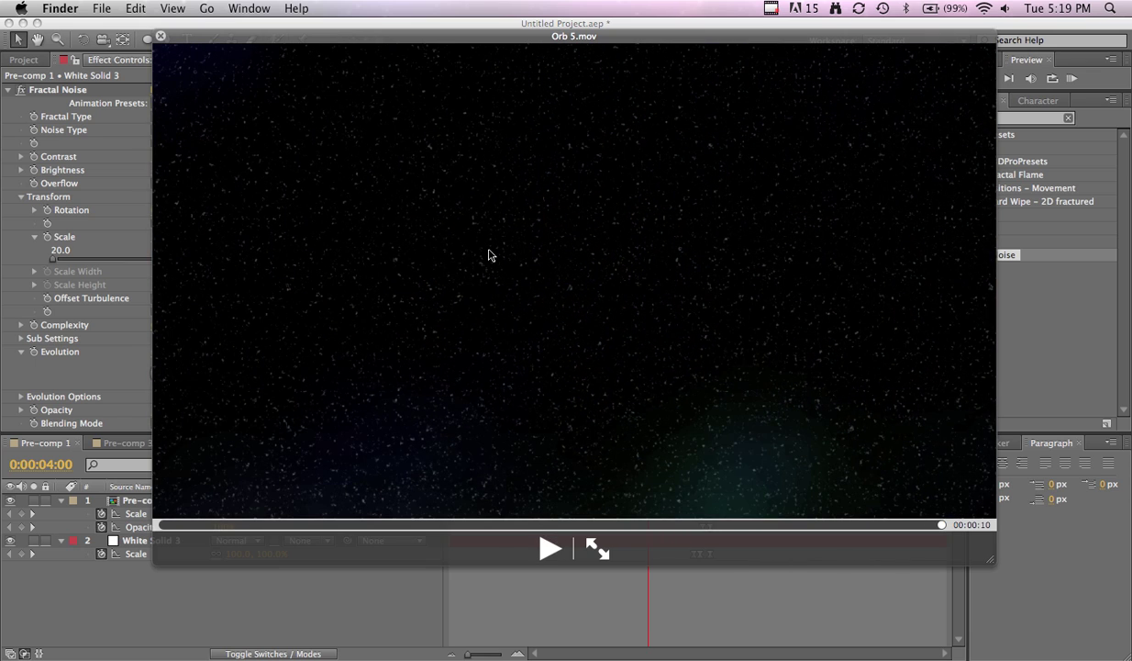
{"action": "key", "text": "space"}
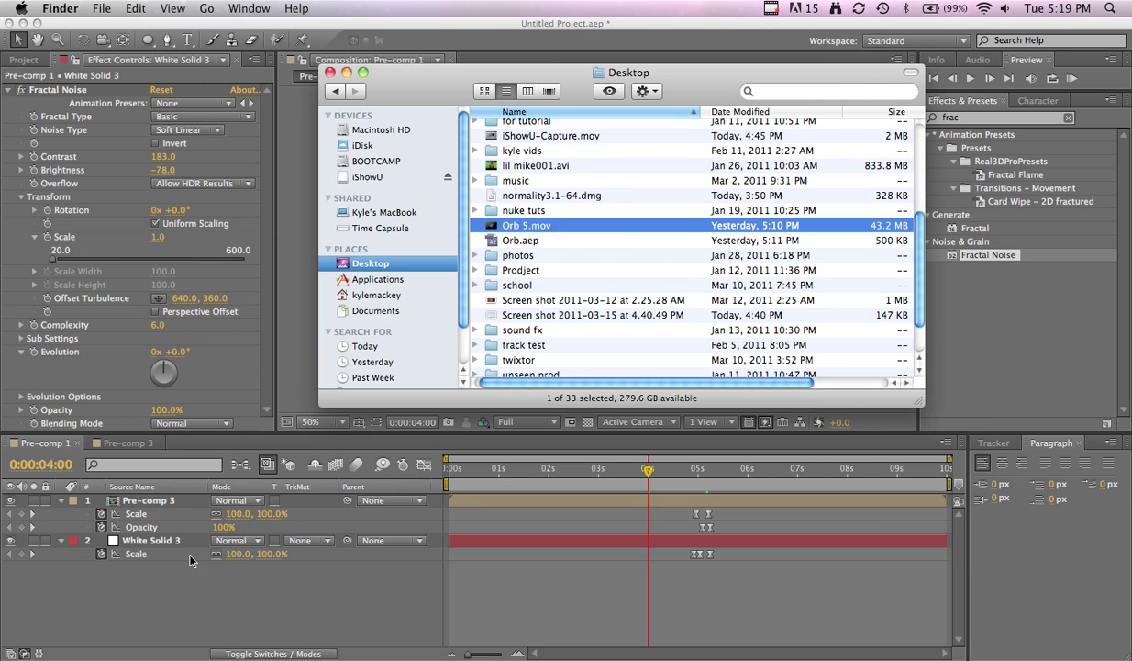
{"action": "left_click", "coordinate": [130, 450]}
Inspect Water_Blast_08.mov's effects inside Pre-comp 2, then return to Pre-comp 1 around 0:00:02:13
{"action": "left_click", "coordinate": [134, 447]}
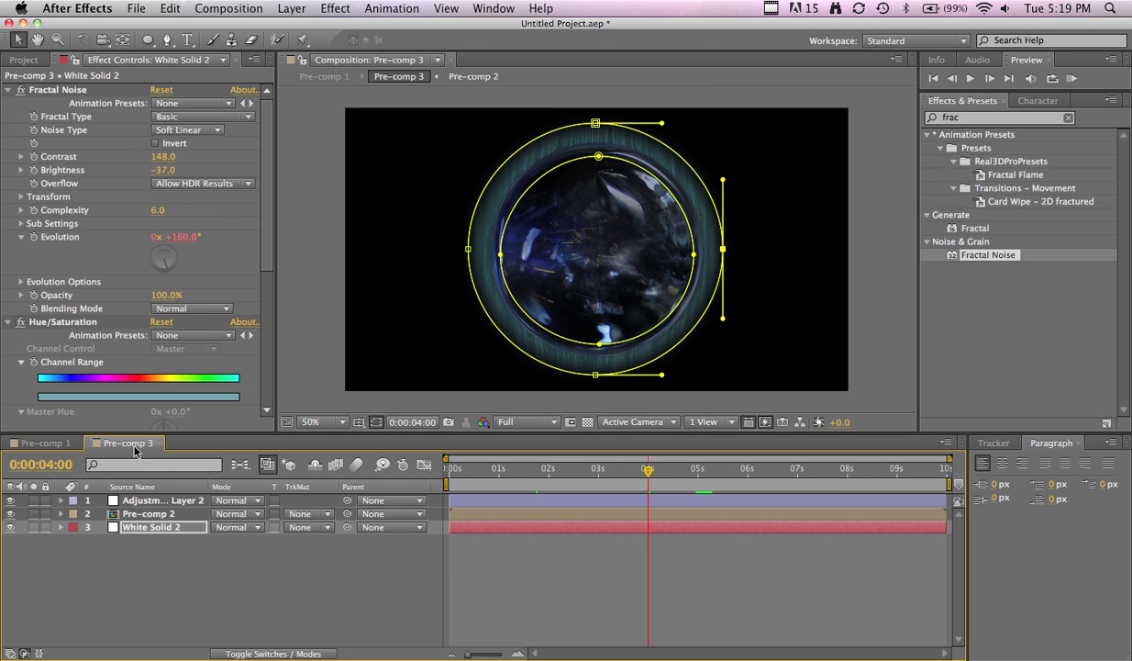
{"action": "double_click", "coordinate": [156, 515]}
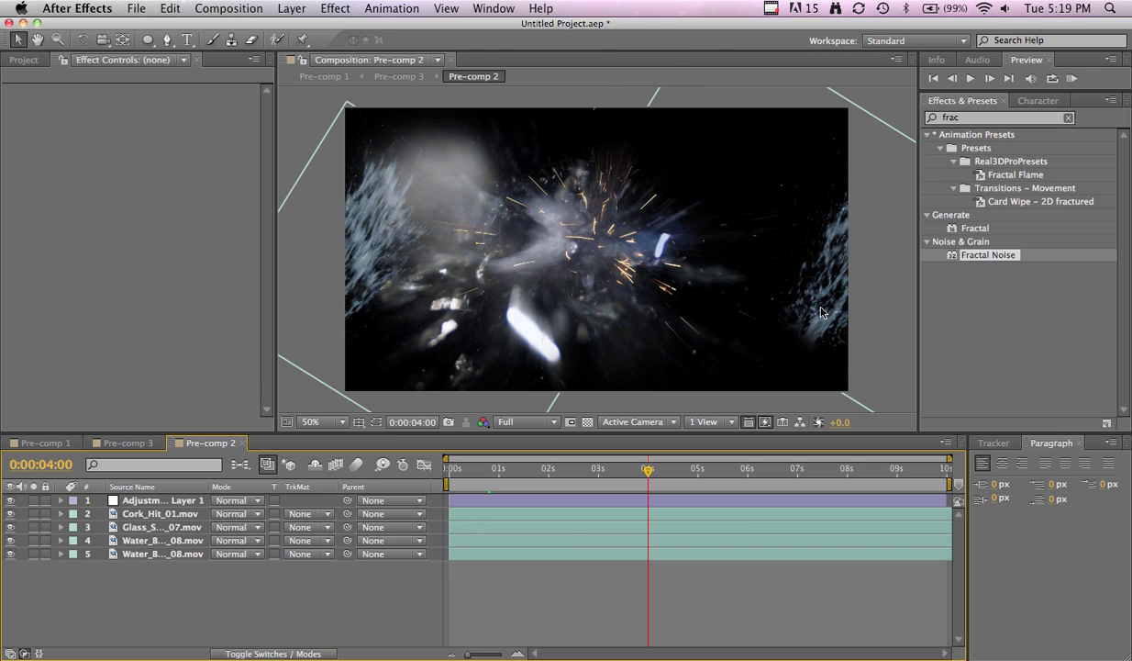
{"action": "left_click", "coordinate": [118, 540]}
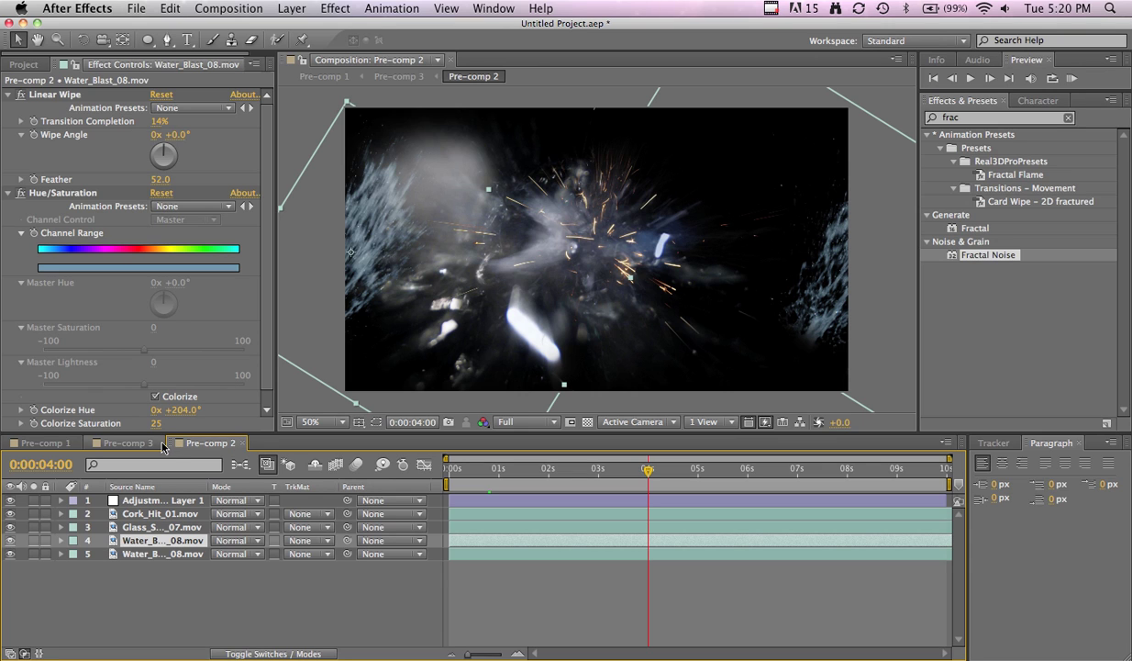
{"action": "left_click", "coordinate": [77, 441]}
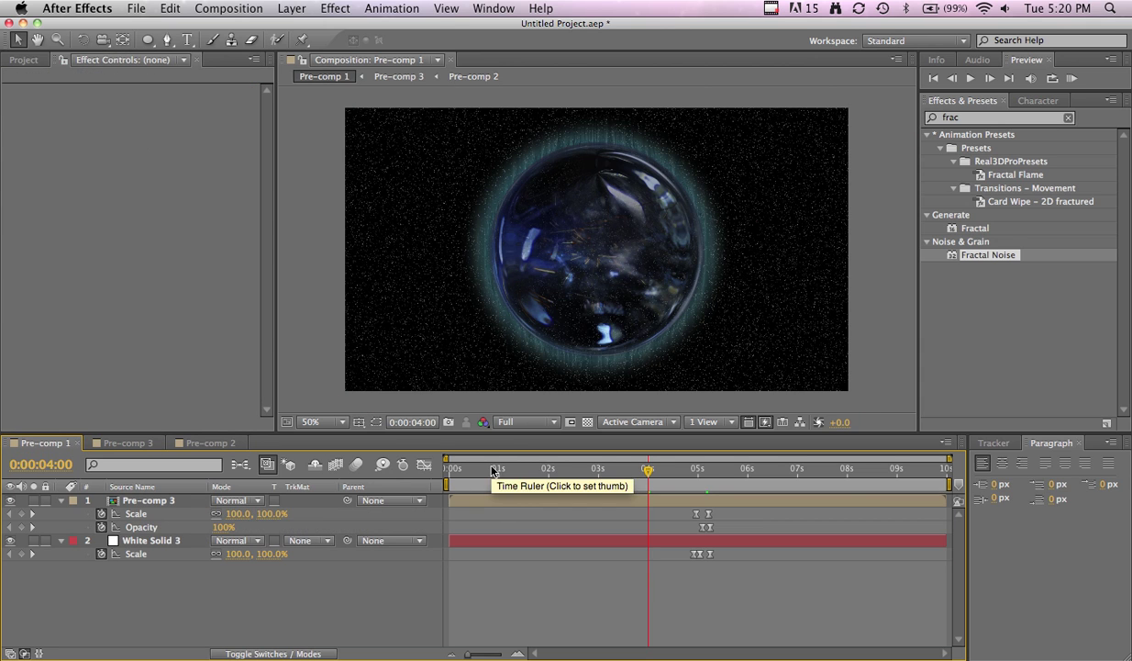
{"action": "left_click_drag", "start_coordinate": [493, 469], "coordinate": [578, 473]}
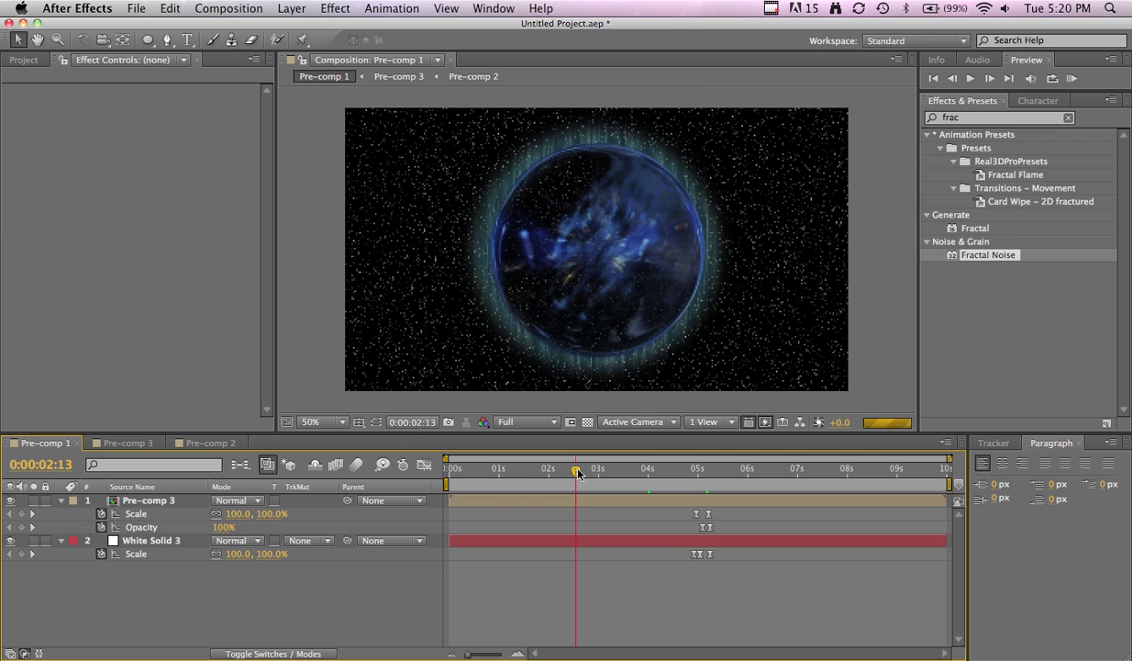